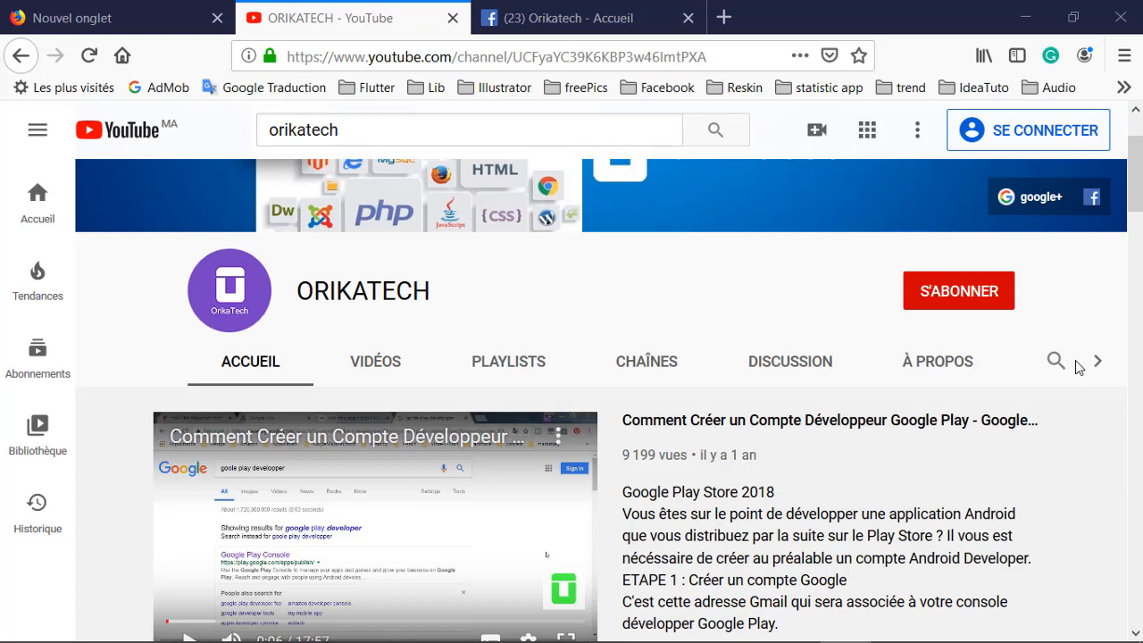
Step: Look over the home page of the ORIKATECH YouTube channel
scroll(1079, 485, up, 2)
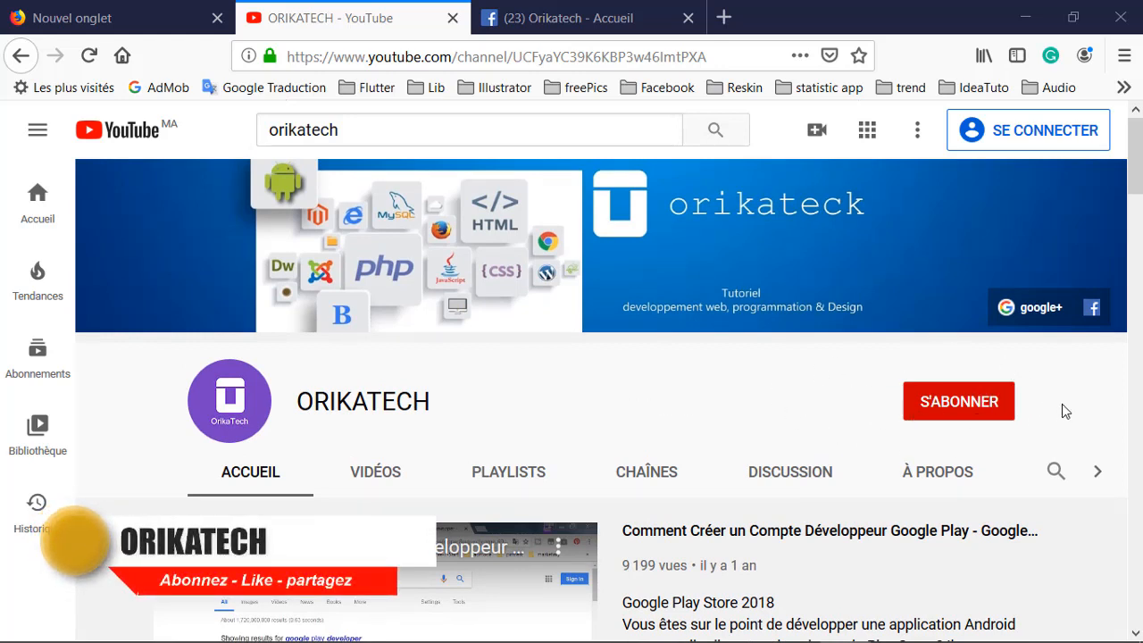
scroll(750, 410, down, 5)
scroll(696, 420, up, 5)
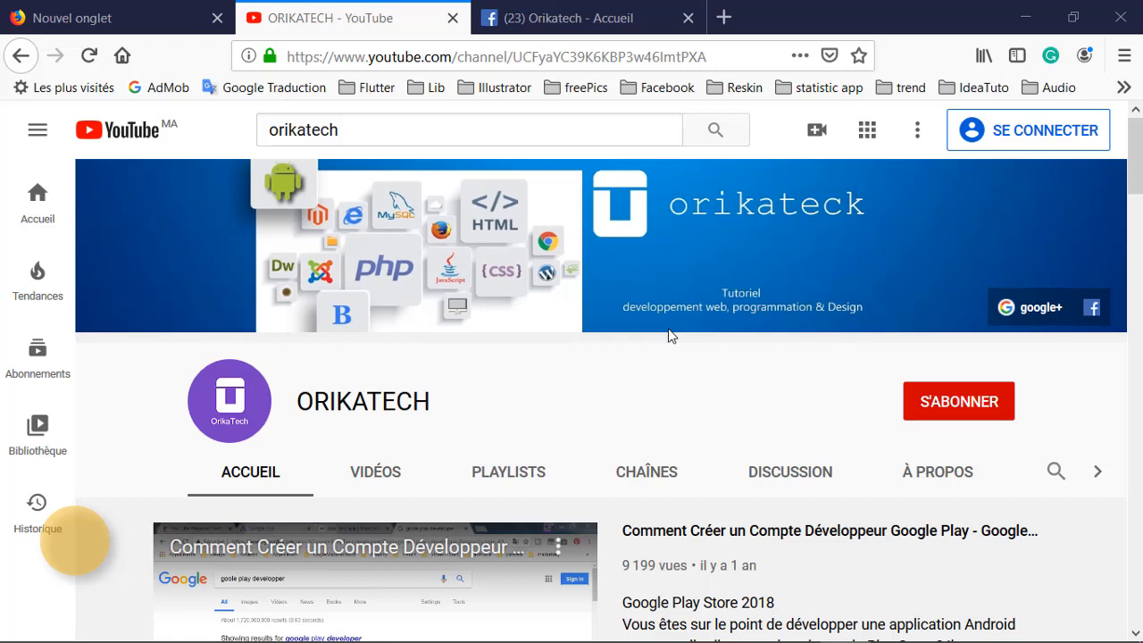
Step: View the Orikatech Facebook page, including its page handle and search name, alongside the YouTube channel
click(562, 24)
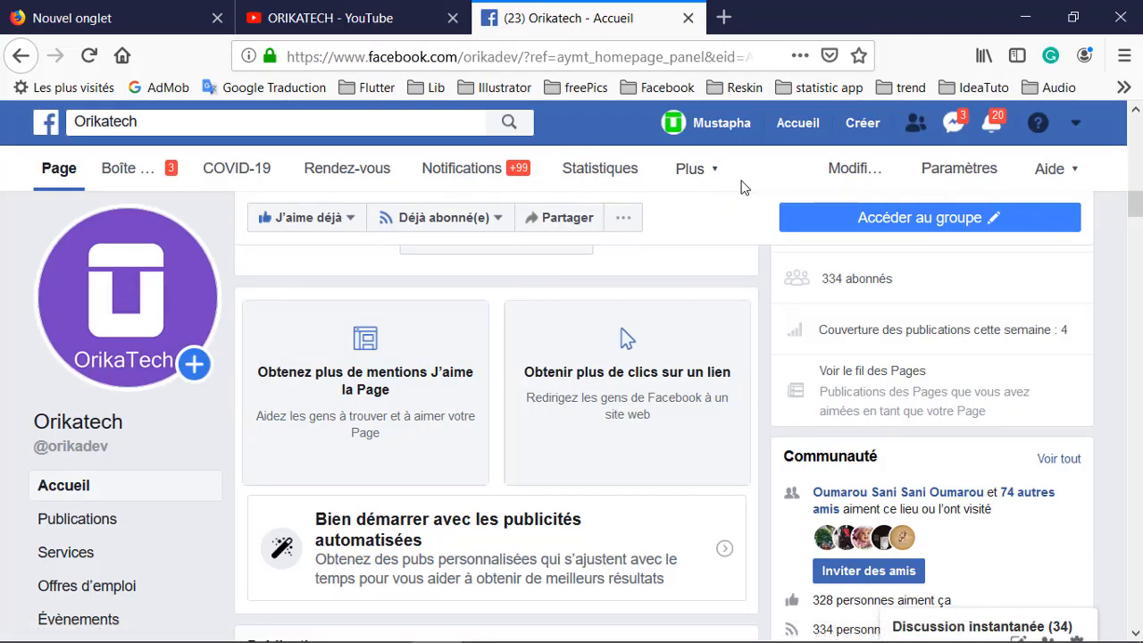
mouse_move(103, 449)
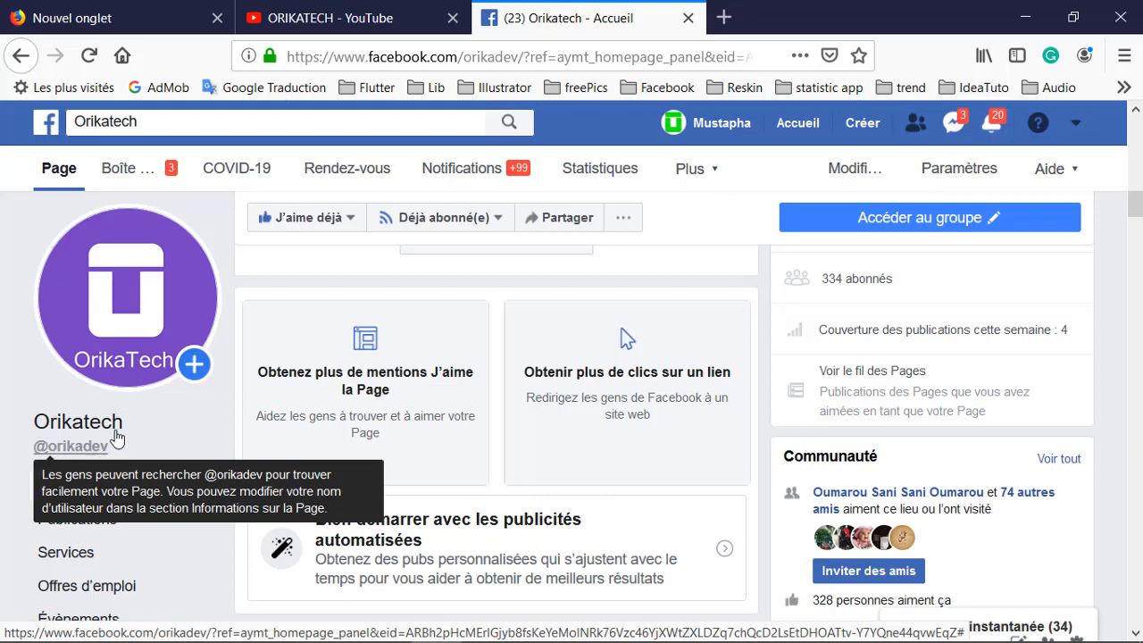
mouse_move(162, 118)
mouse_down()
mouse_move(38, 122)
mouse_move(147, 118)
mouse_up()
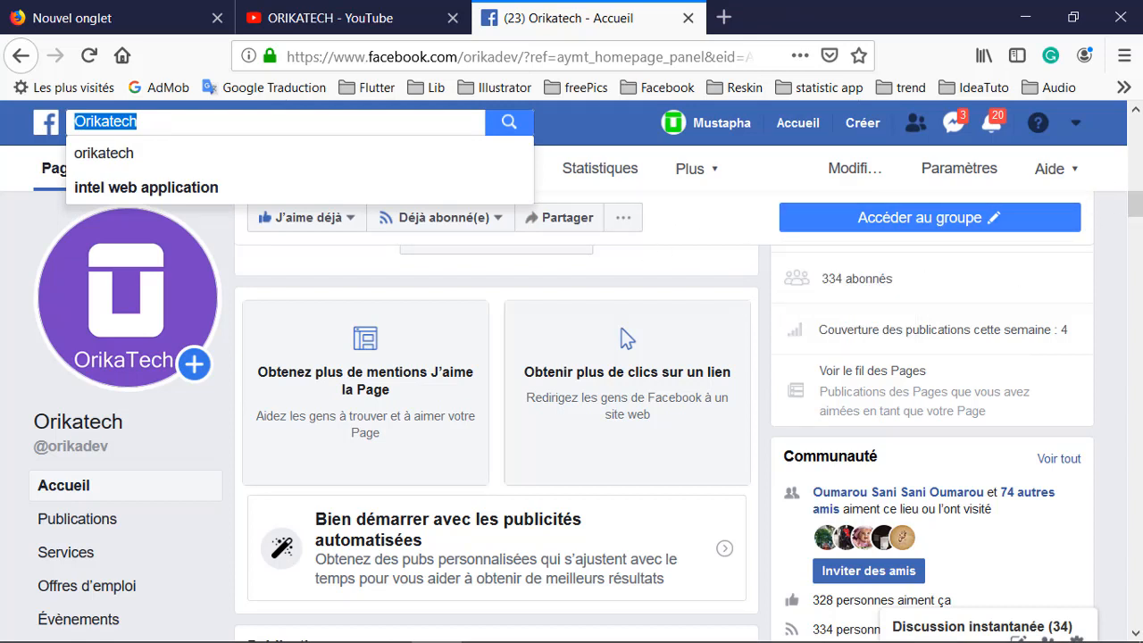
click(1116, 227)
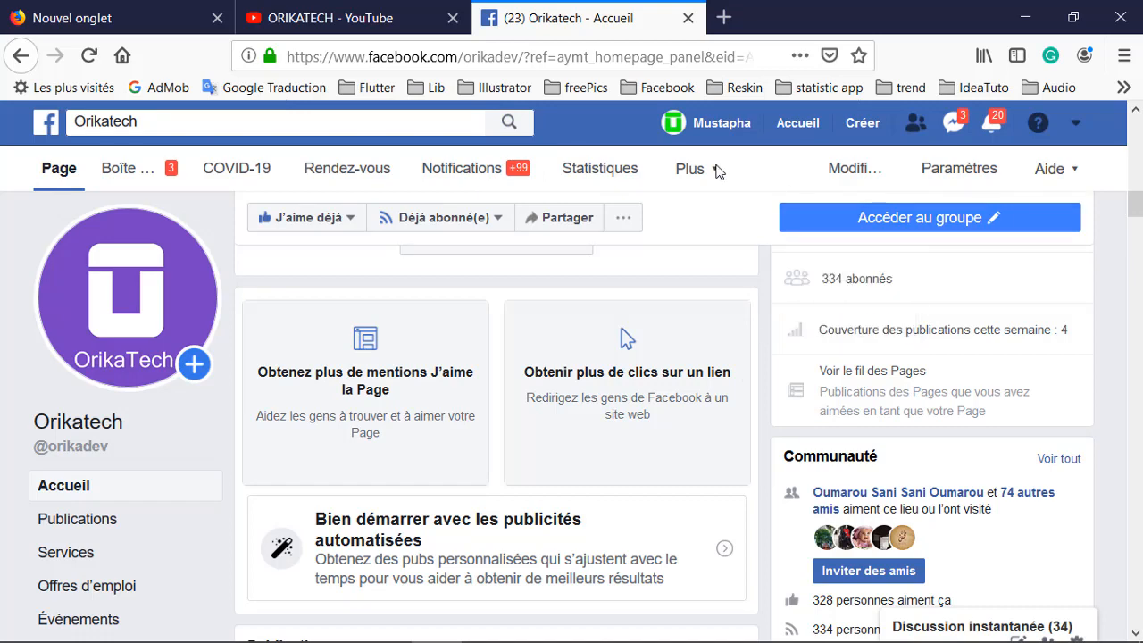
click(375, 18)
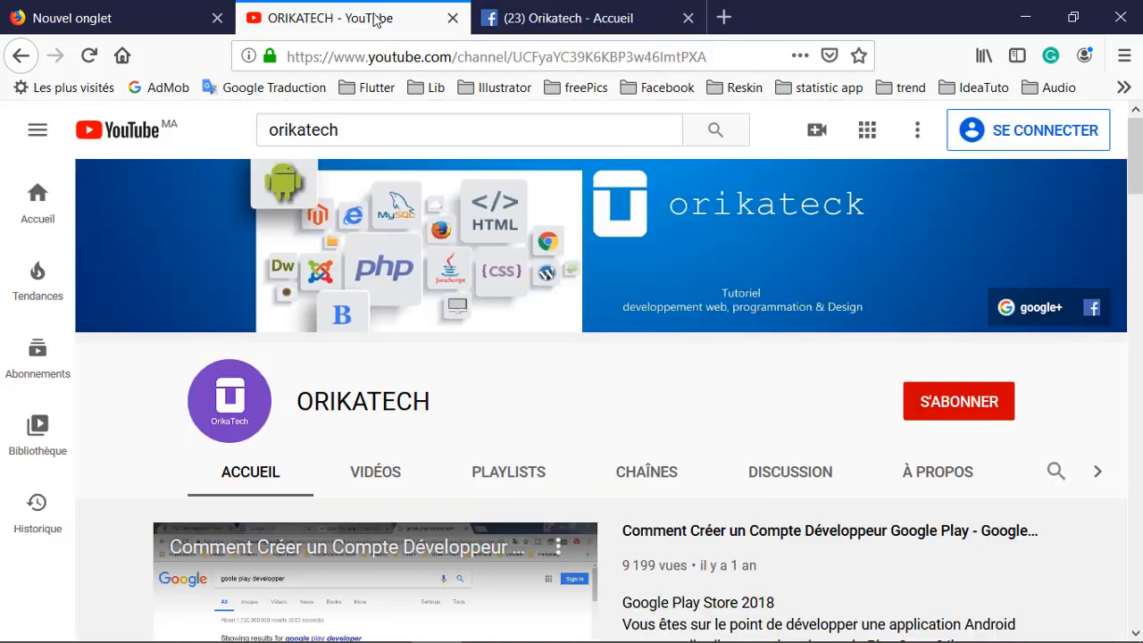
click(555, 15)
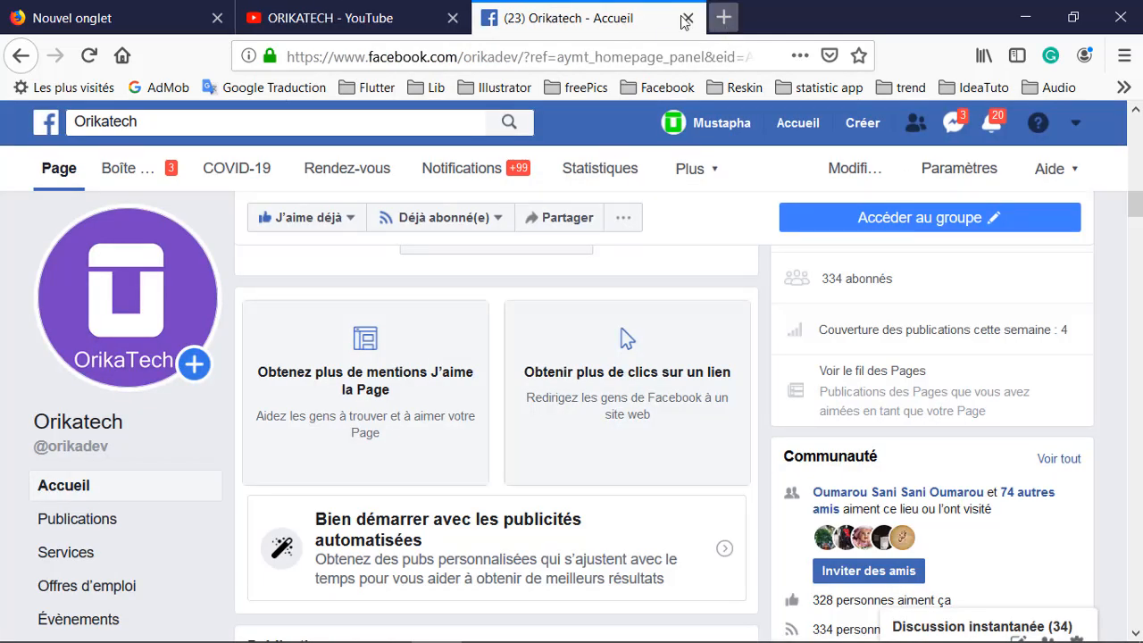
Step: Open the Flutter website at flutter.dev in a new browser tab
click(724, 17)
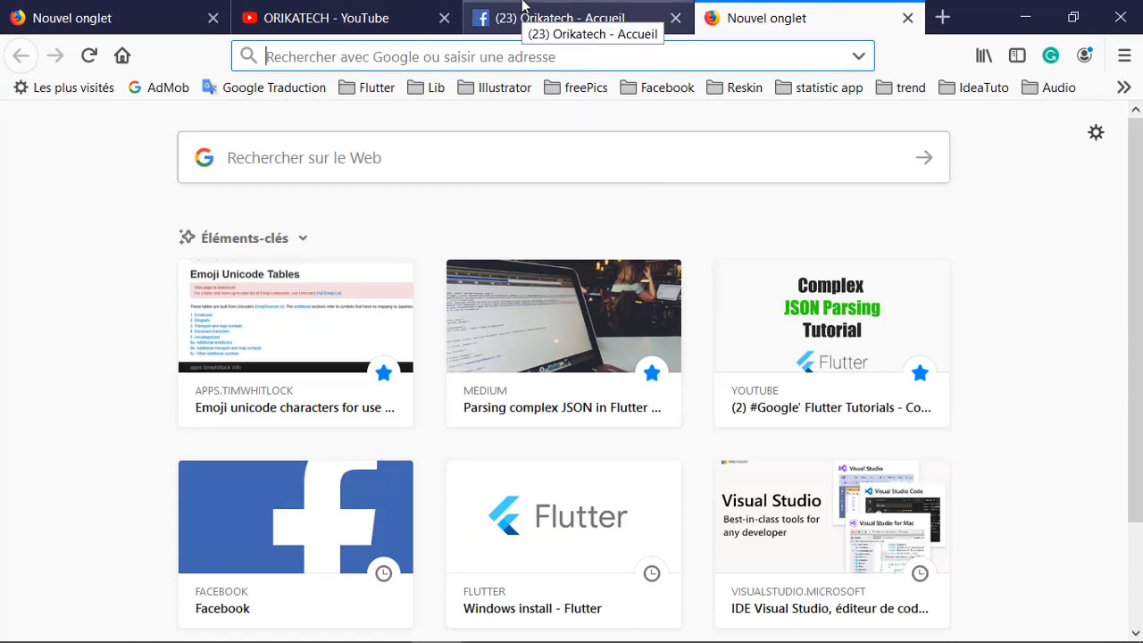
text(fluter)
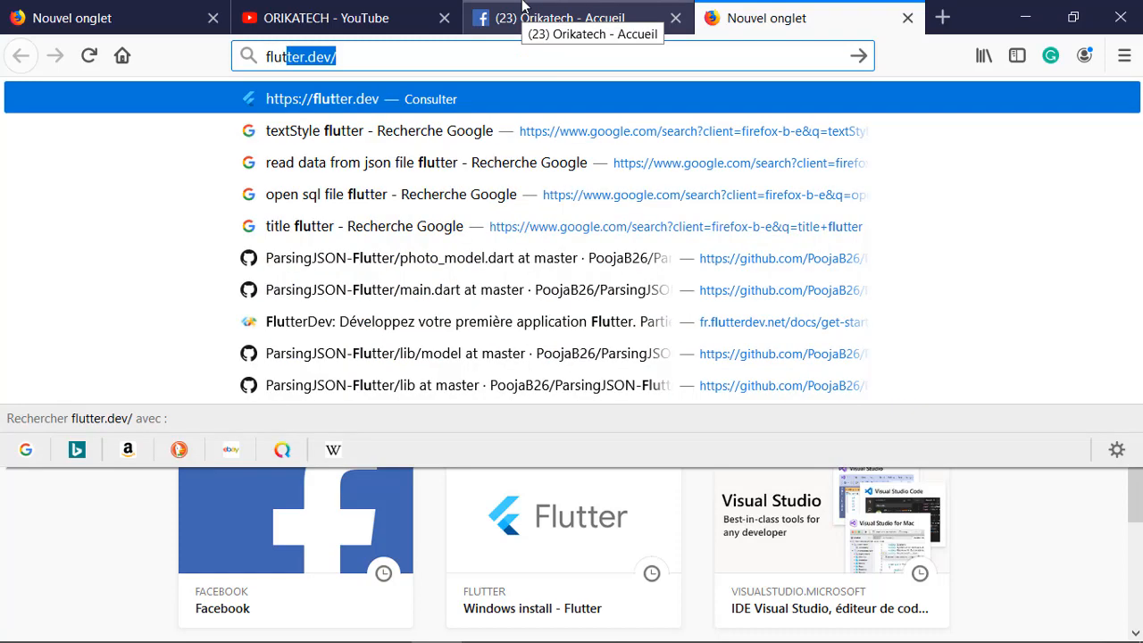
text(.)
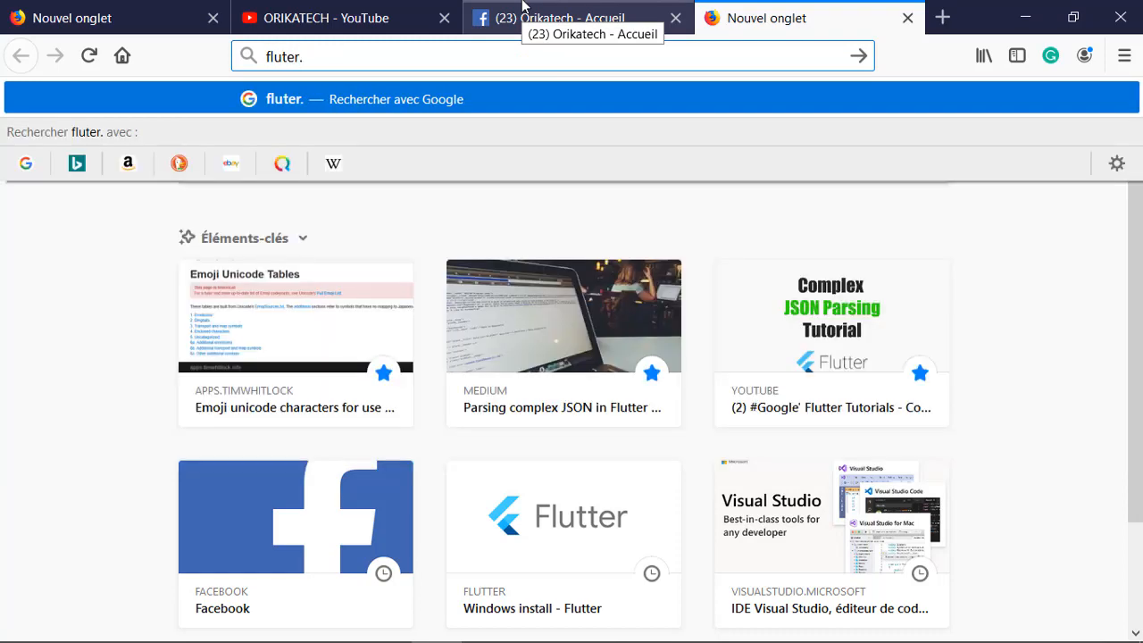
key(BackSpace)
key(BackSpace)
key(BackSpace)
key(BackSpace)
key(BackSpace)
key(BackSpace)
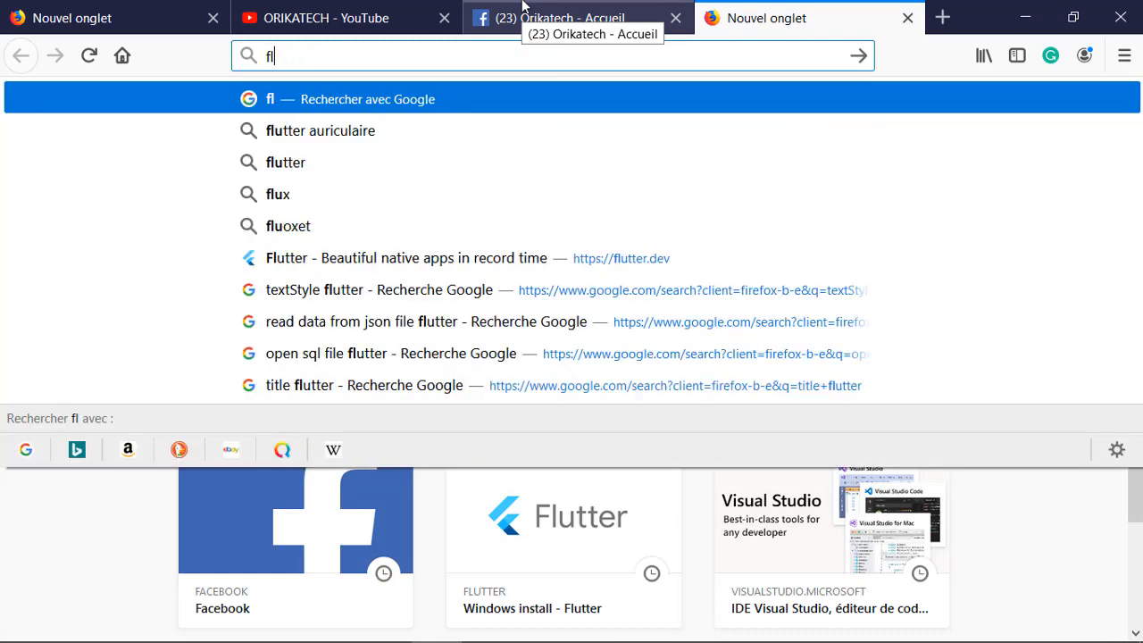
text(l)
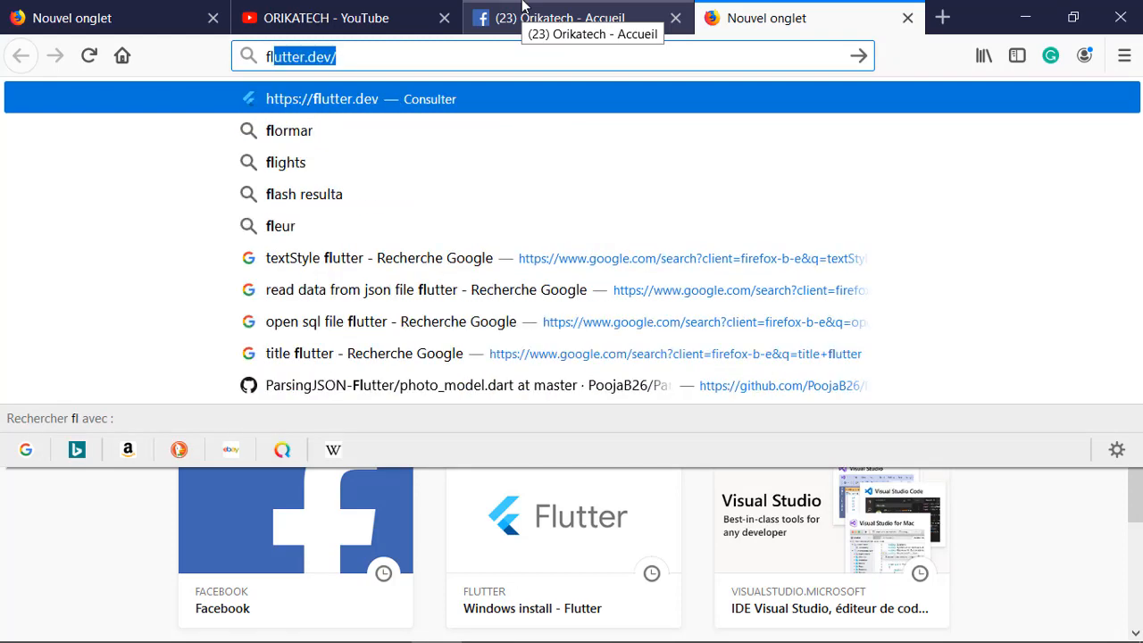
key(Return)
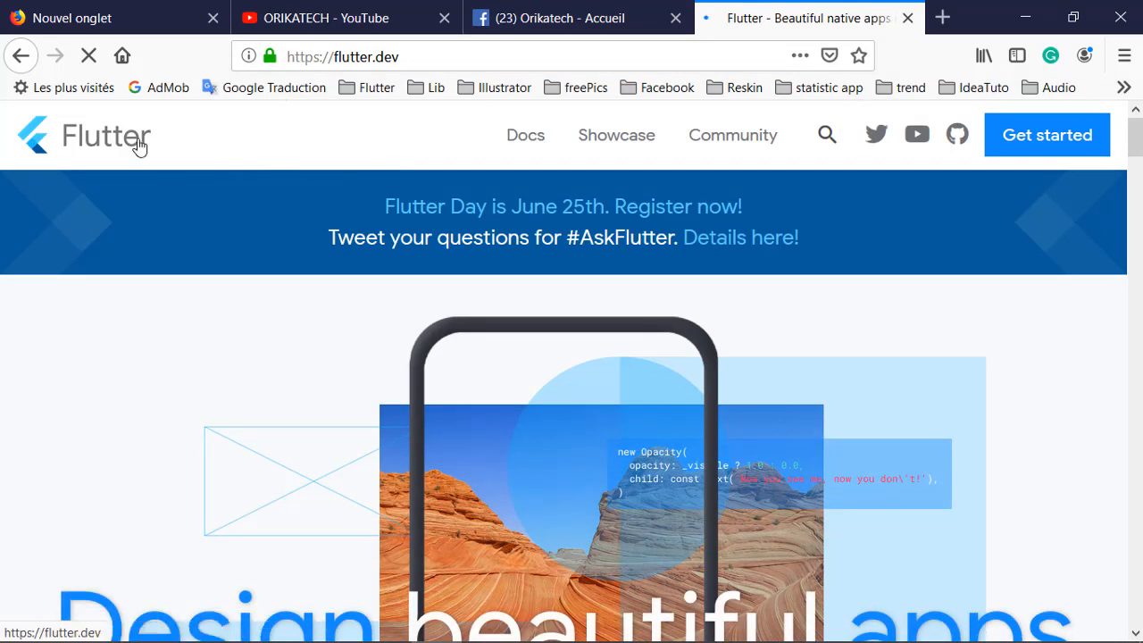
Step: Look over the Flutter home page and open the Docs section
scroll(379, 309, down, 1)
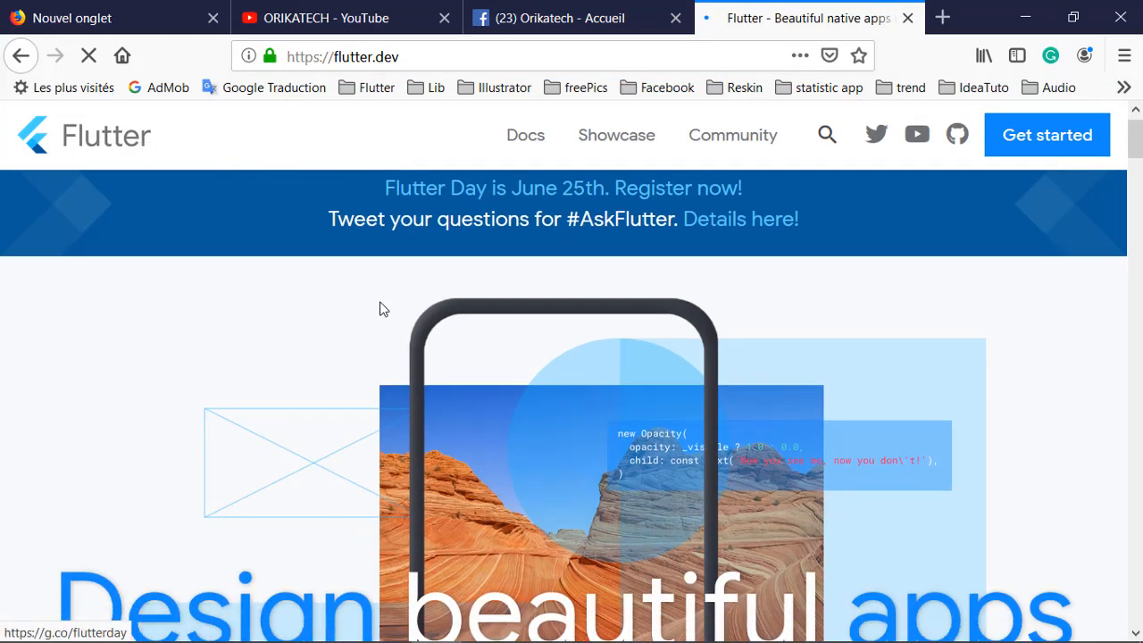
scroll(380, 309, down, 10)
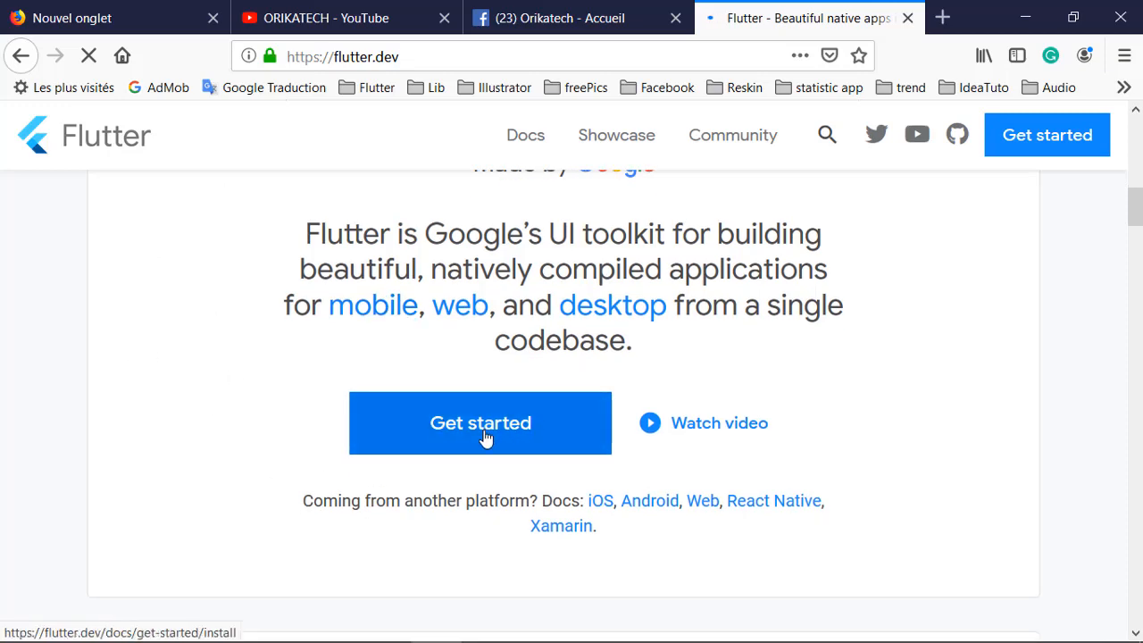
scroll(527, 438, up, 6)
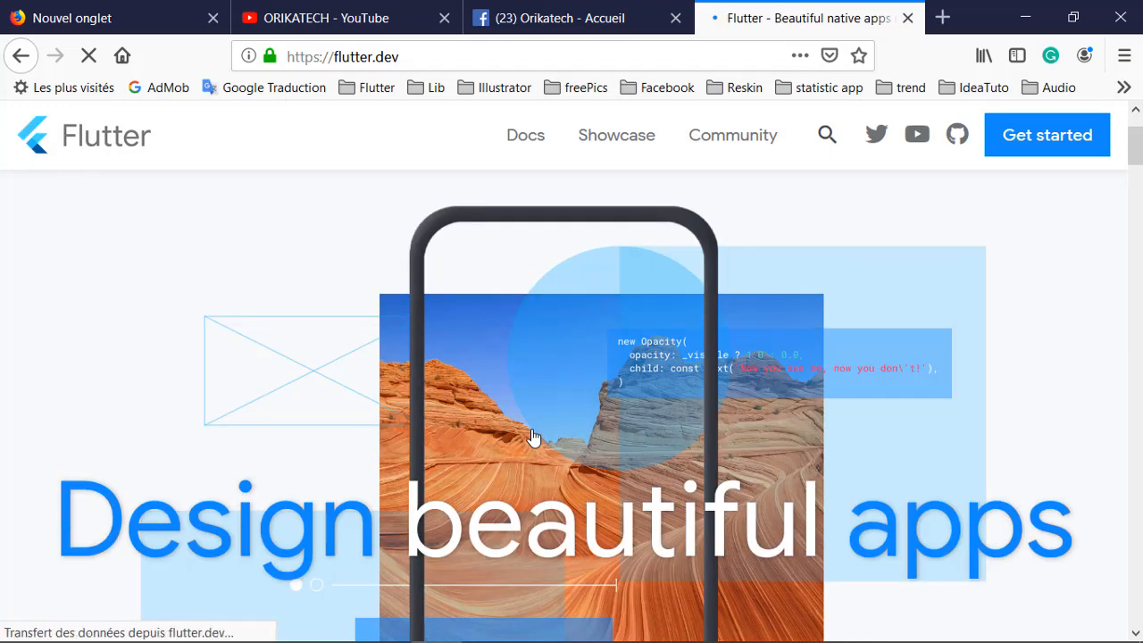
scroll(531, 437, up, 1)
click(526, 142)
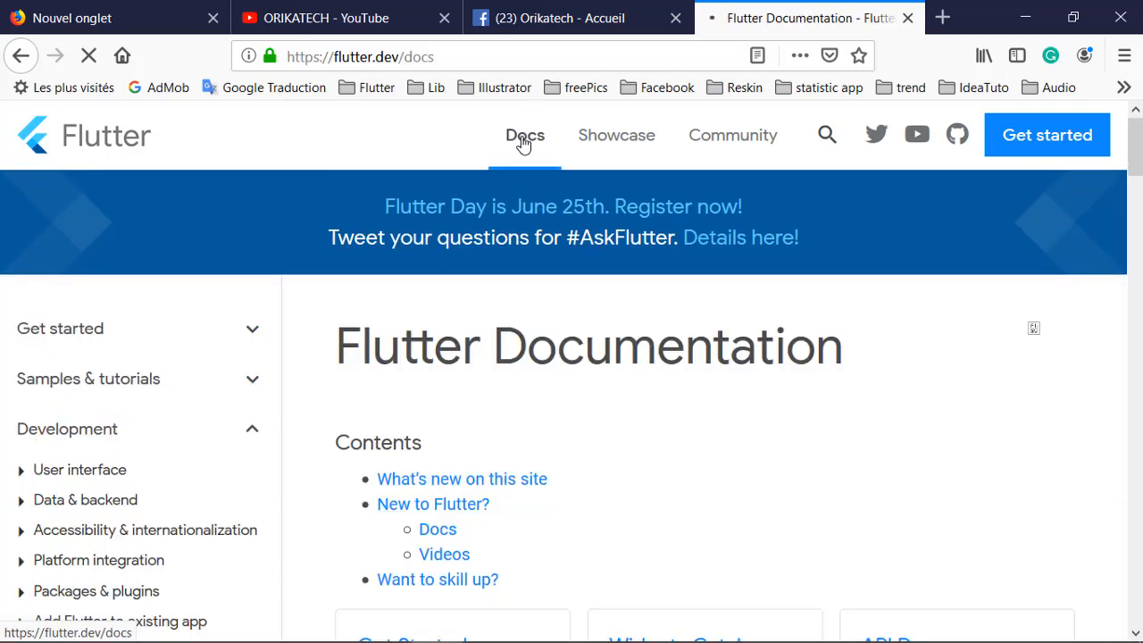
Step: Review the documentation topics and open the Get Started guide for setting up the environment
scroll(589, 478, down, 4)
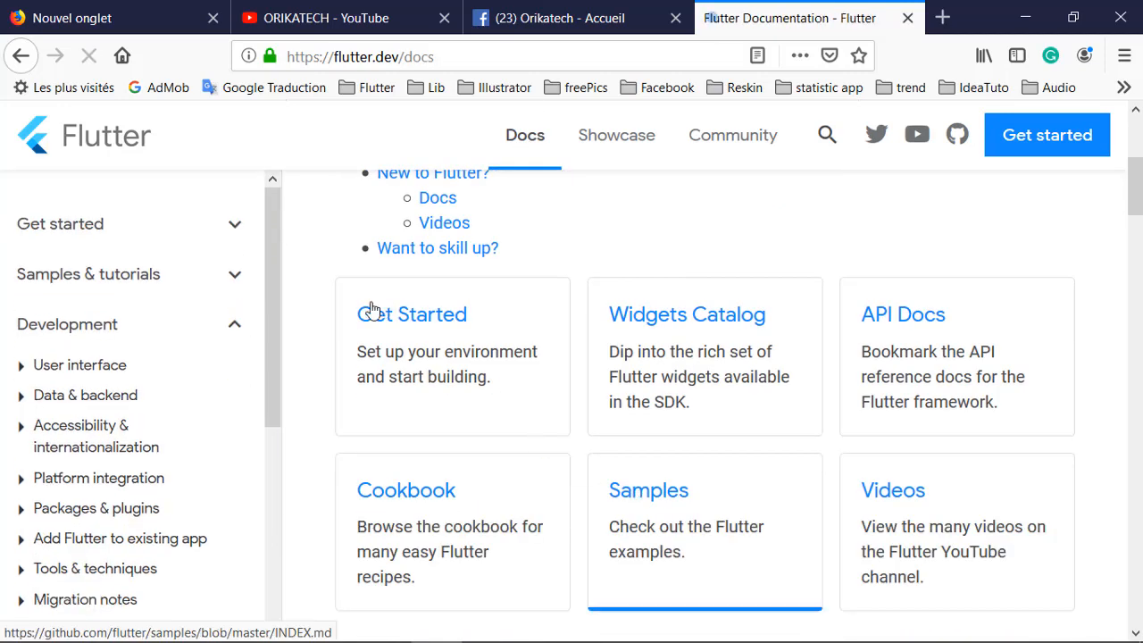
scroll(507, 325, down, 5)
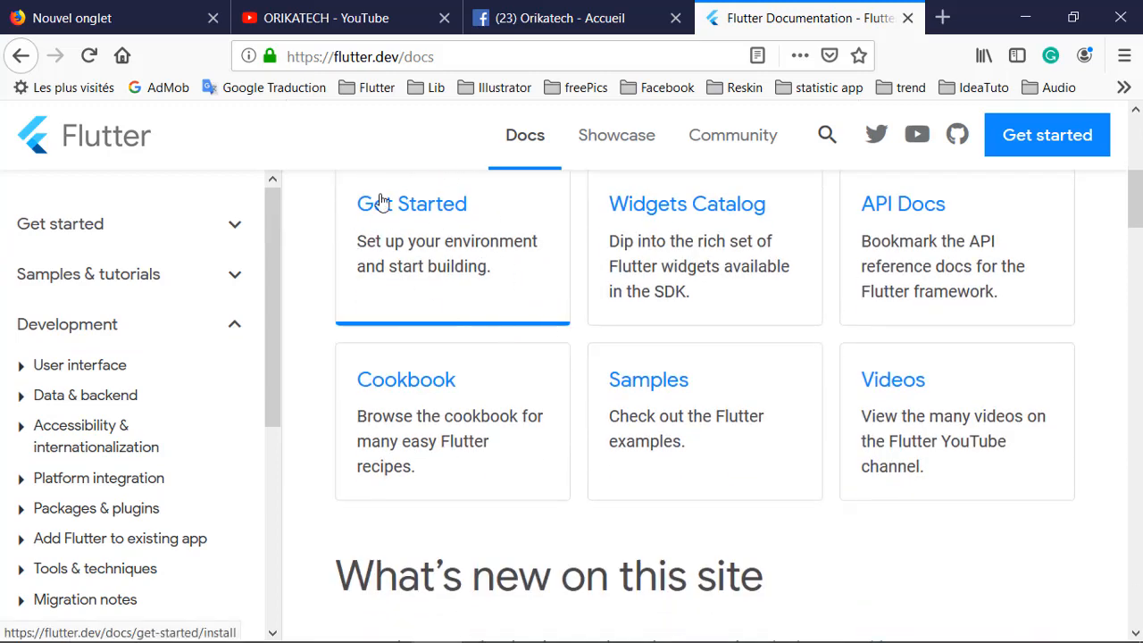
scroll(420, 259, up, 3)
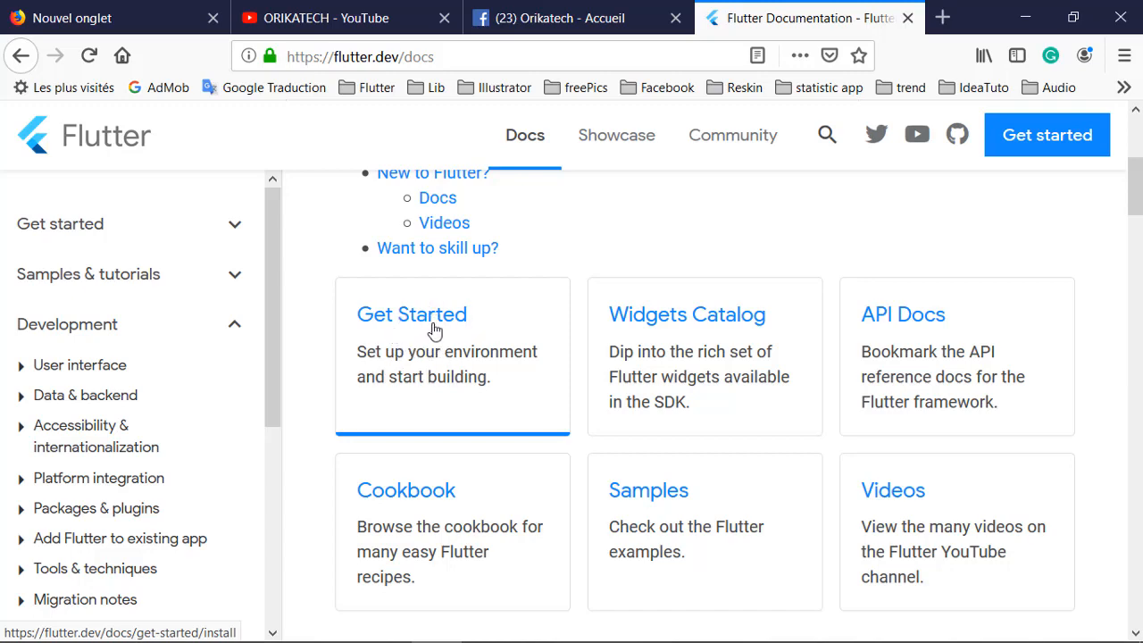
click(434, 331)
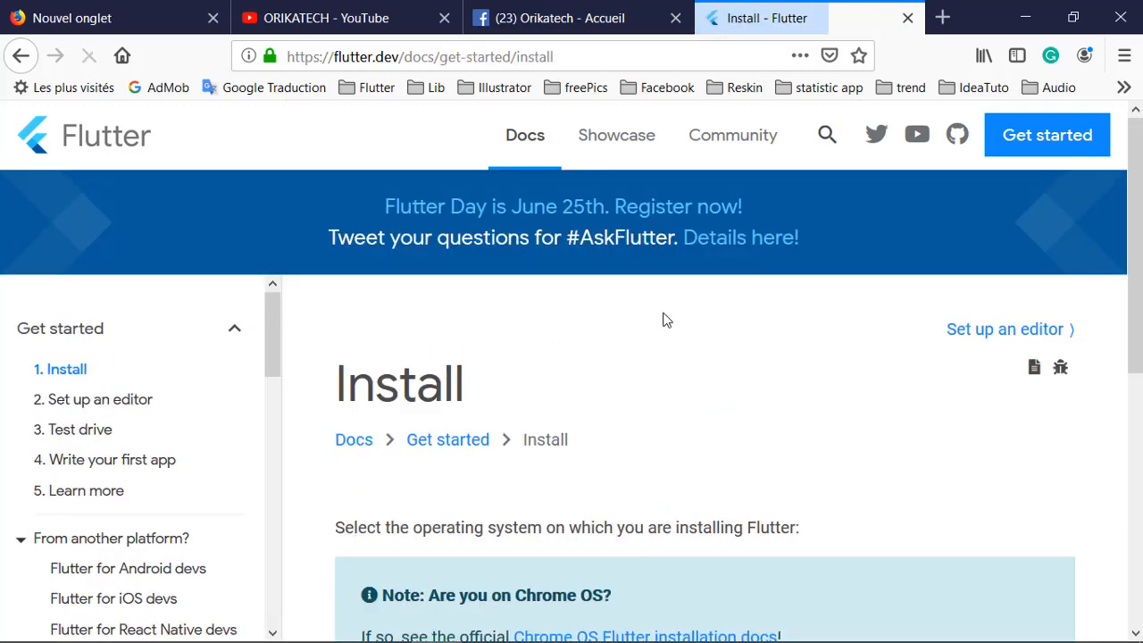
Step: Review the available operating systems on the Install page and open the Windows installation instructions
scroll(563, 320, down, 1)
scroll(574, 271, down, 3)
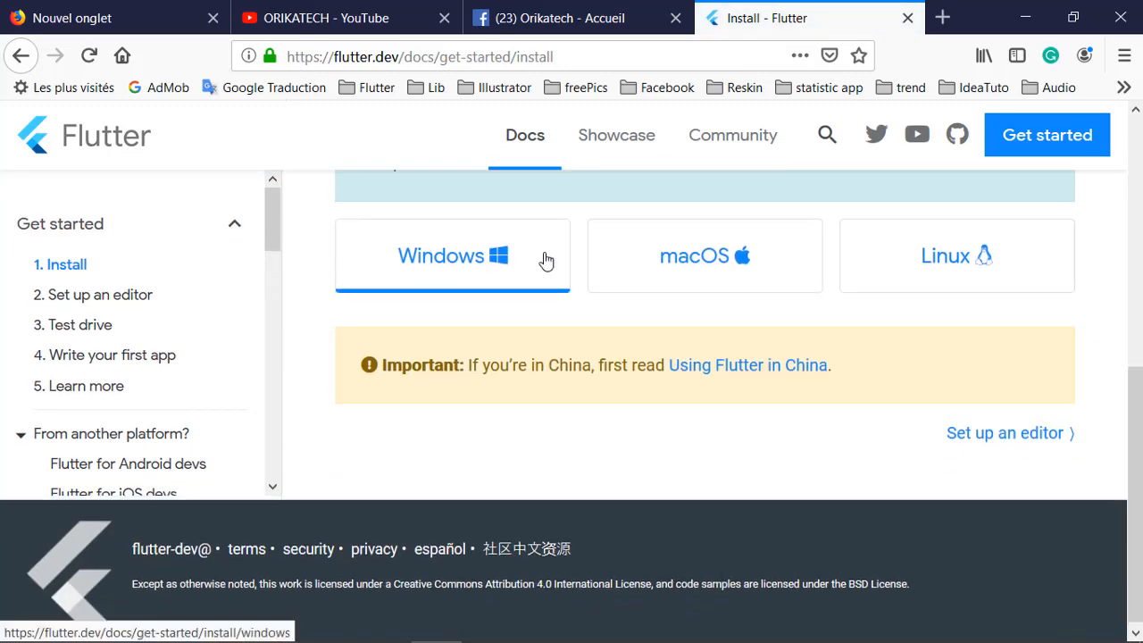
scroll(464, 218, up, 2)
scroll(464, 219, up, 1)
scroll(448, 237, down, 1)
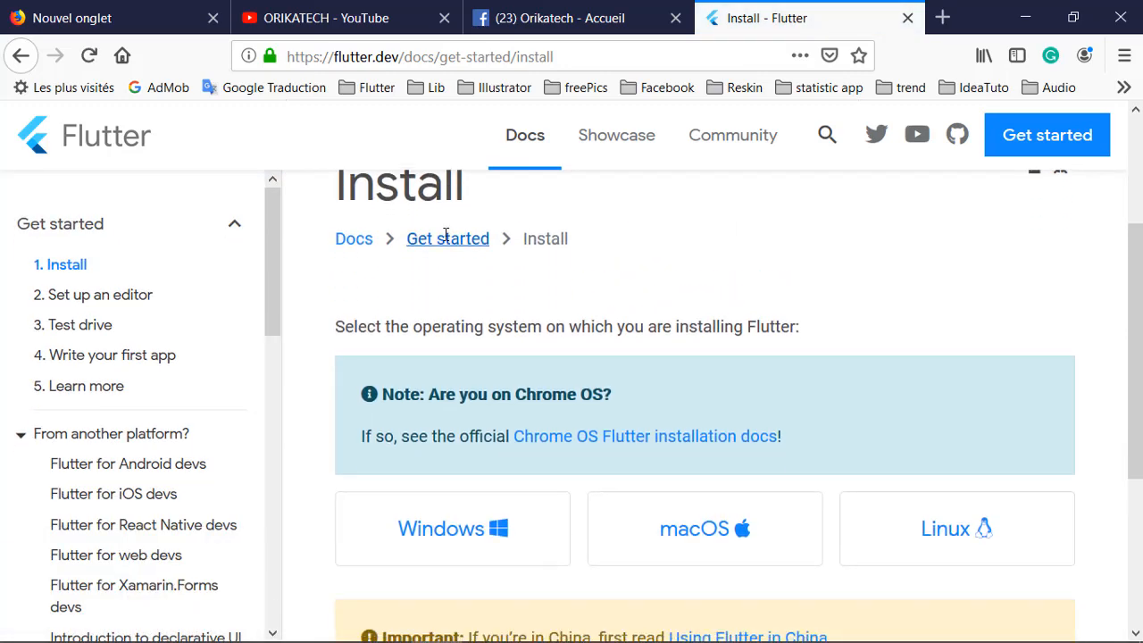
scroll(448, 242, up, 1)
scroll(447, 242, down, 1)
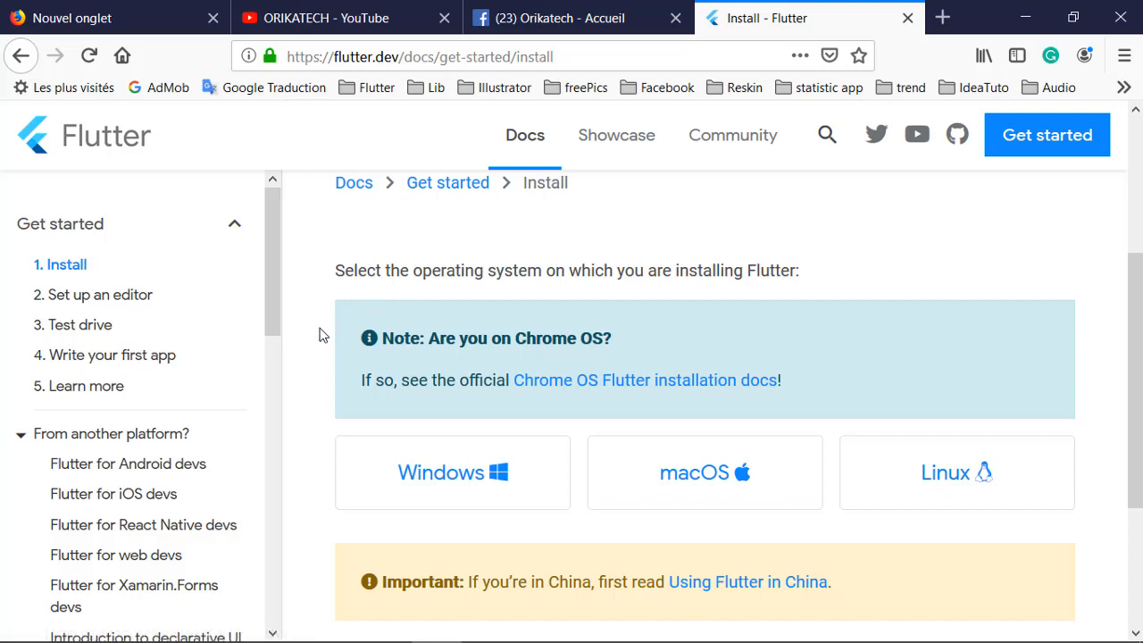
click(471, 476)
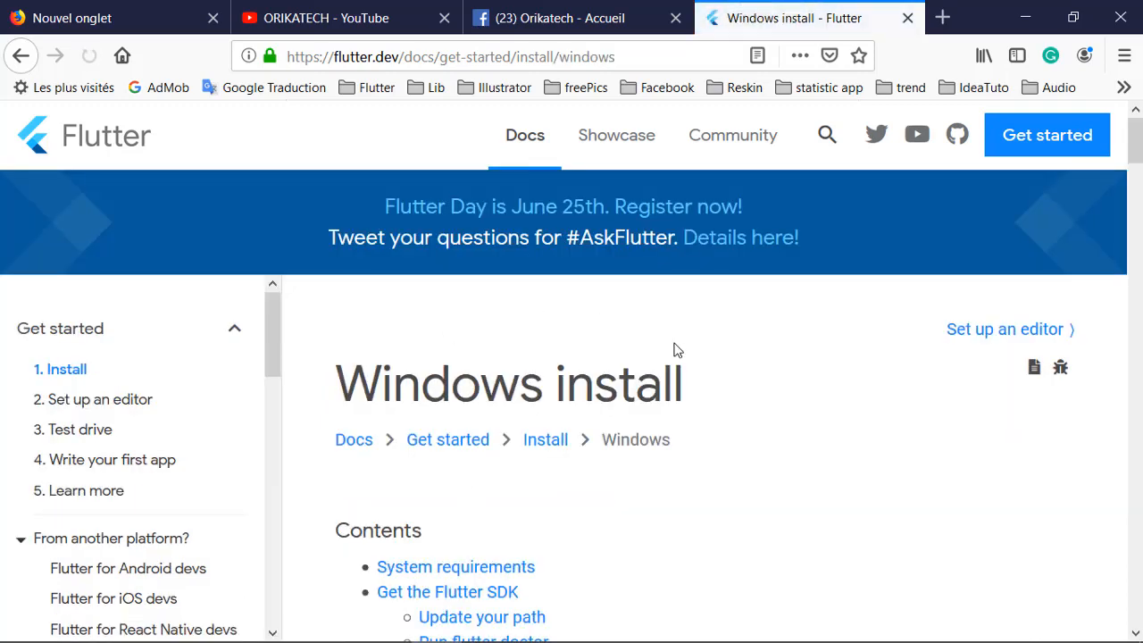
Step: Examine the Windows install contents and system requirements, highlighting the section heading and the 64-bit operating system requirement
scroll(695, 359, down, 4)
scroll(695, 359, up, 3)
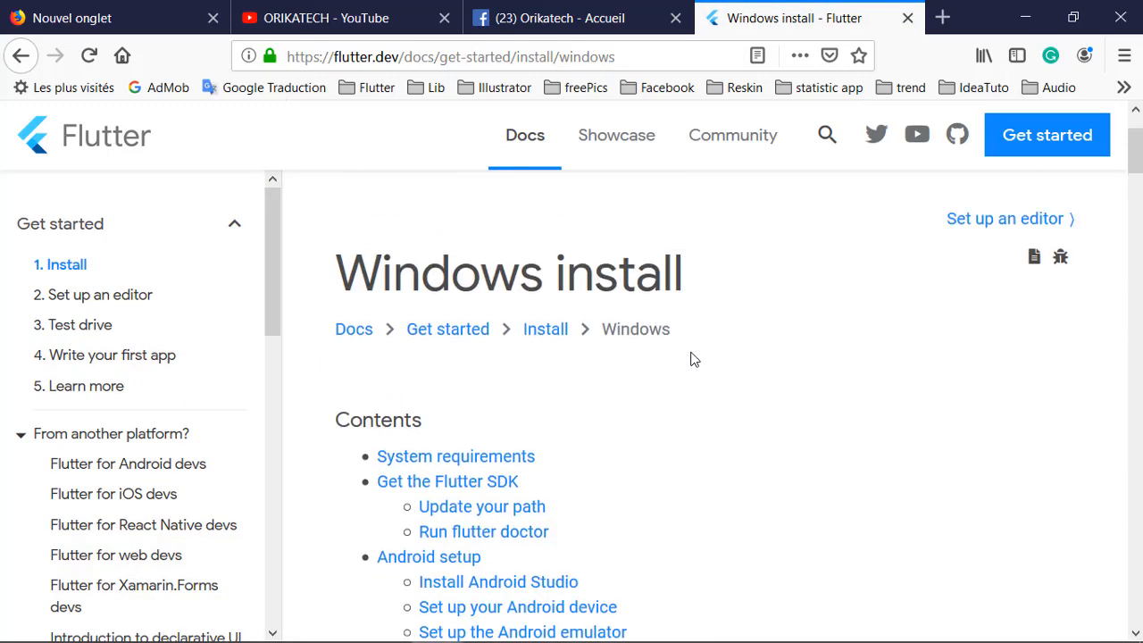
scroll(693, 358, up, 2)
scroll(678, 354, down, 3)
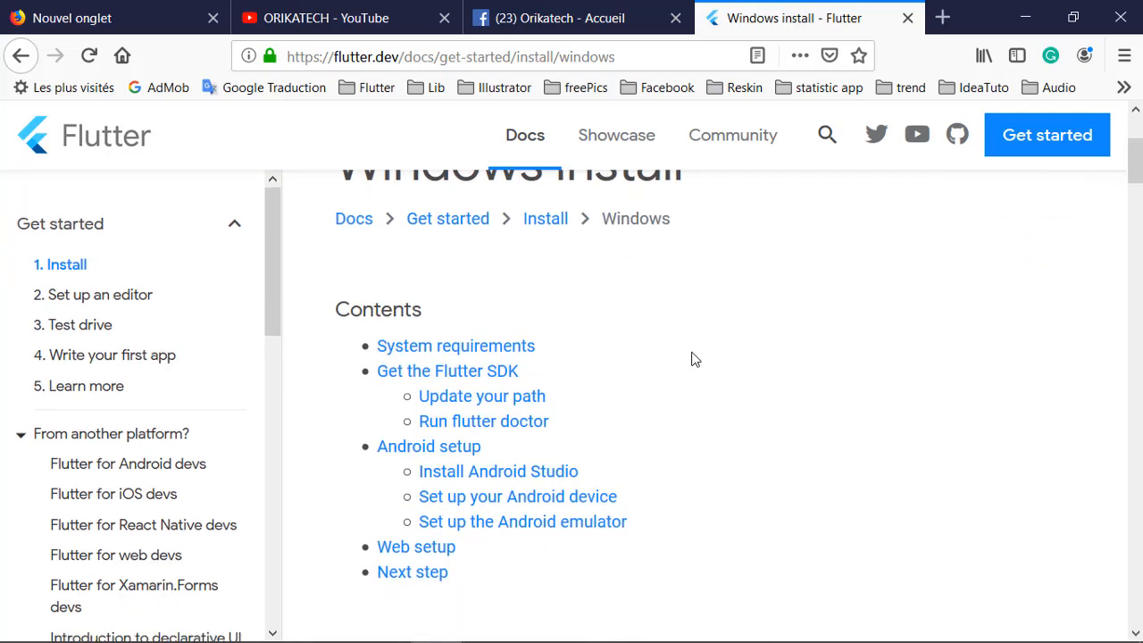
scroll(661, 348, down, 4)
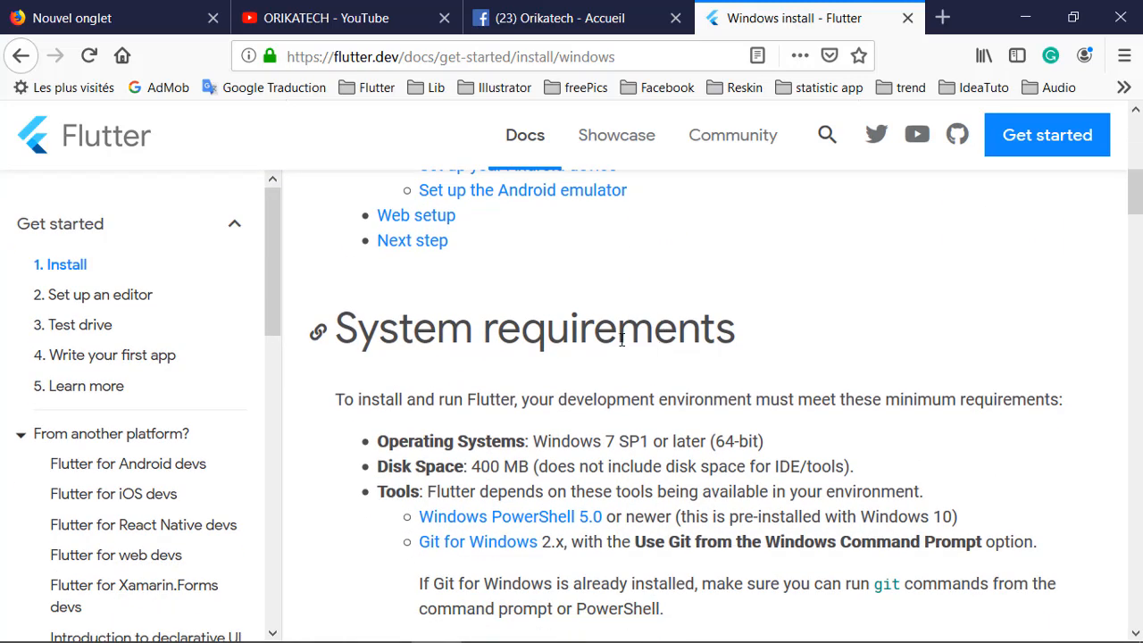
drag(336, 331, 761, 332)
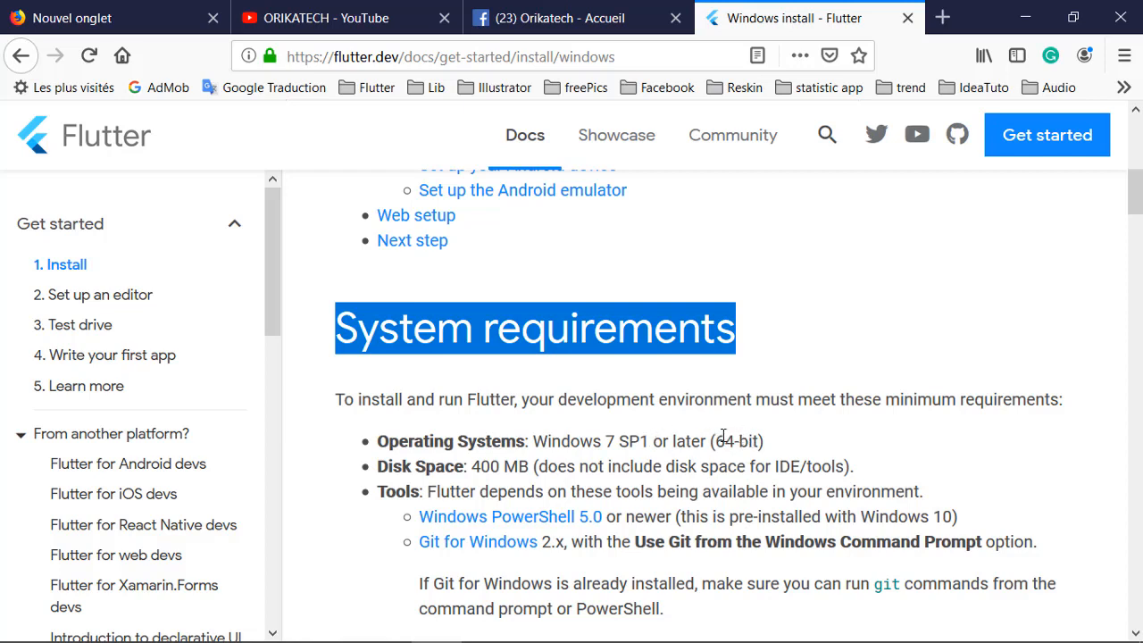
drag(716, 440, 752, 440)
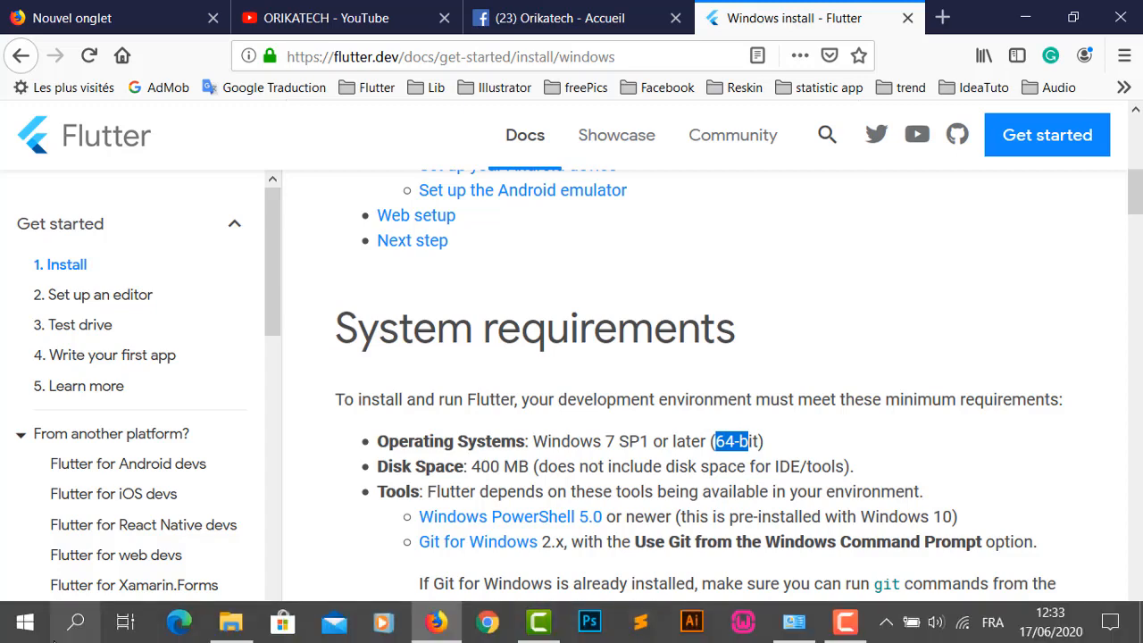
Step: Check the computer's system type in the properties of Ce PC, and close the system information window
click(27, 622)
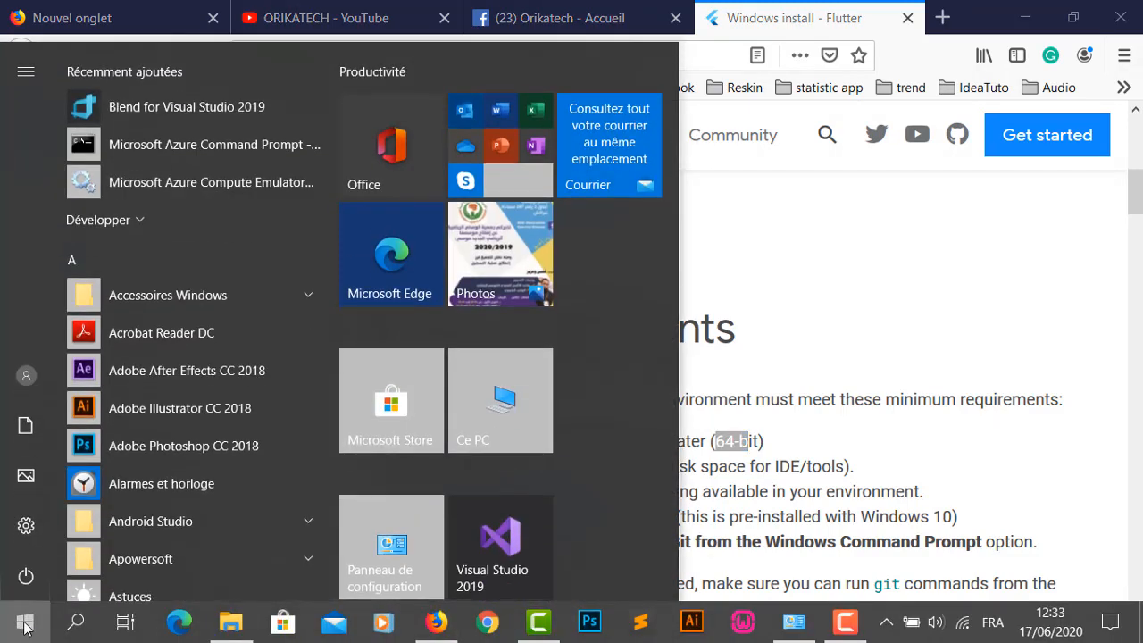
right_click(475, 390)
mouse_move(560, 481)
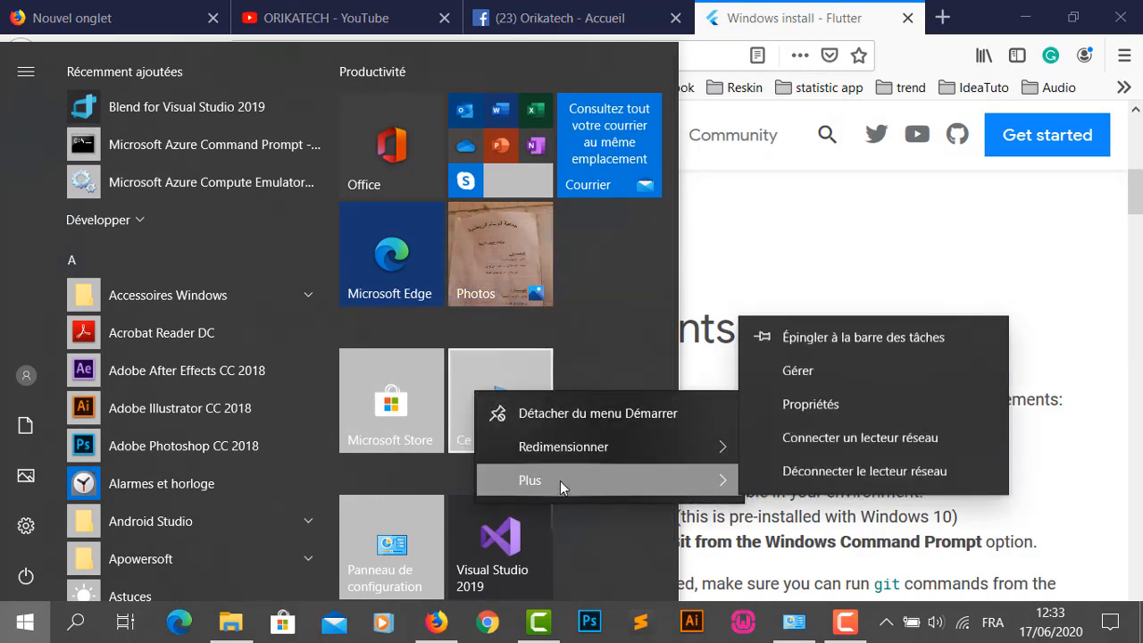
click(837, 413)
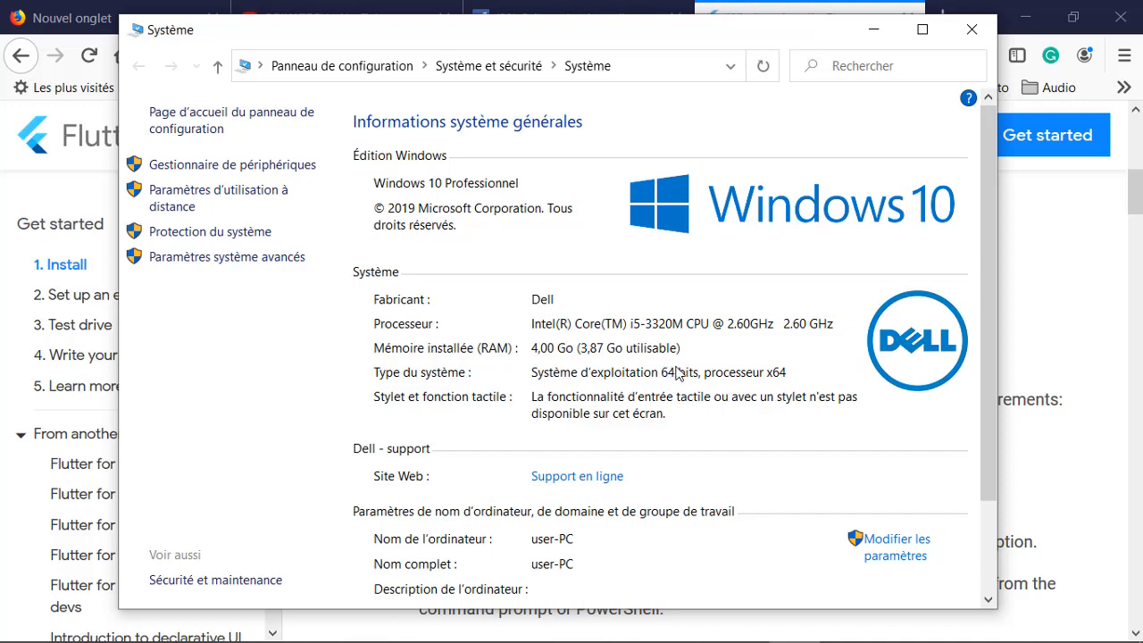
click(972, 33)
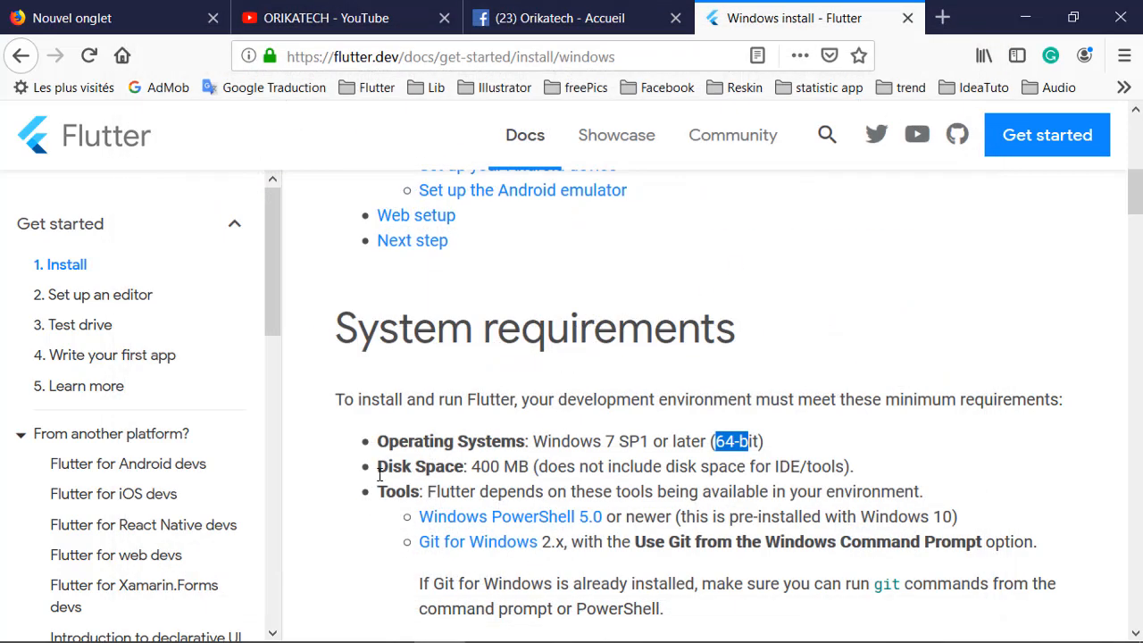
Step: Highlight the 400 MB disk space requirement, and download the flutter_windows_1.17.3-stable.zip installation bundle by saving the file
drag(479, 466, 534, 467)
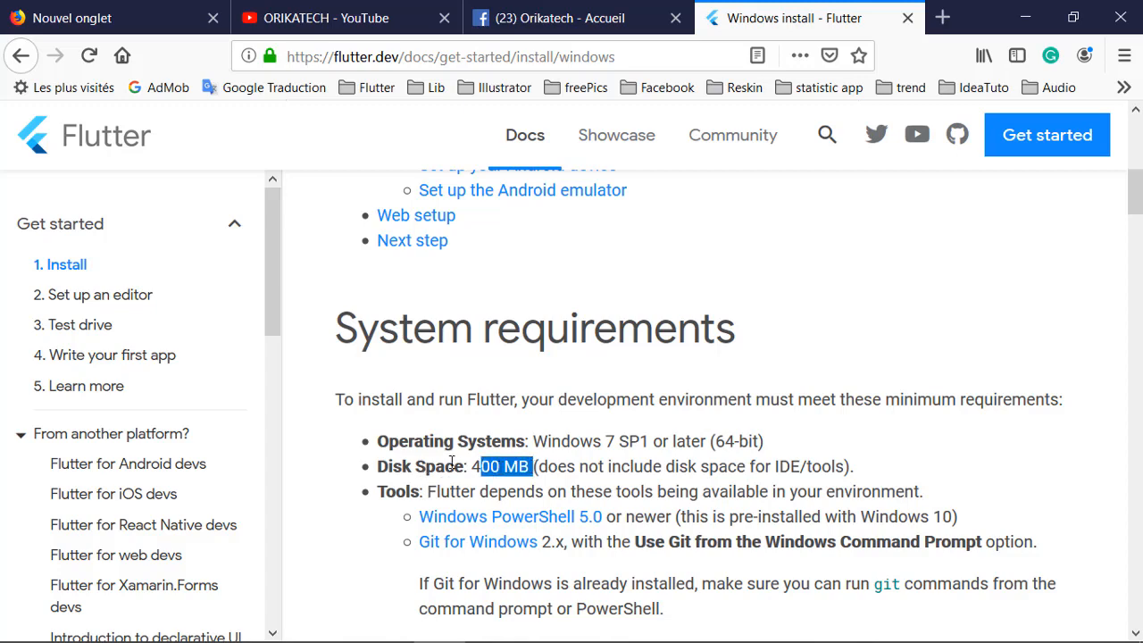
scroll(588, 404, down, 3)
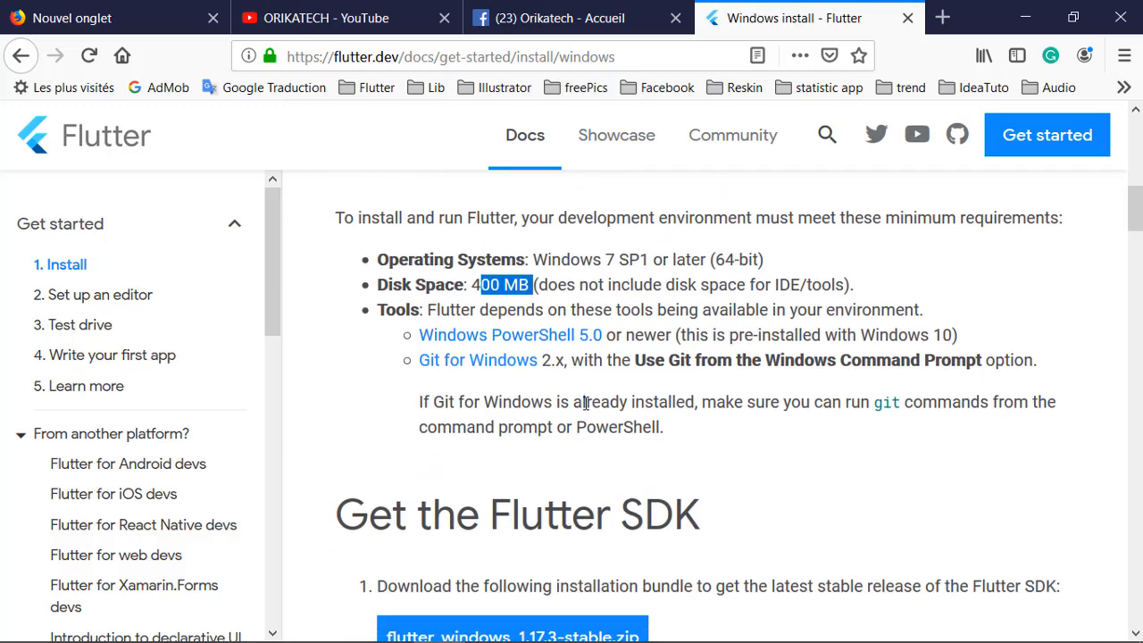
scroll(407, 265, down, 1)
scroll(407, 265, down, 2)
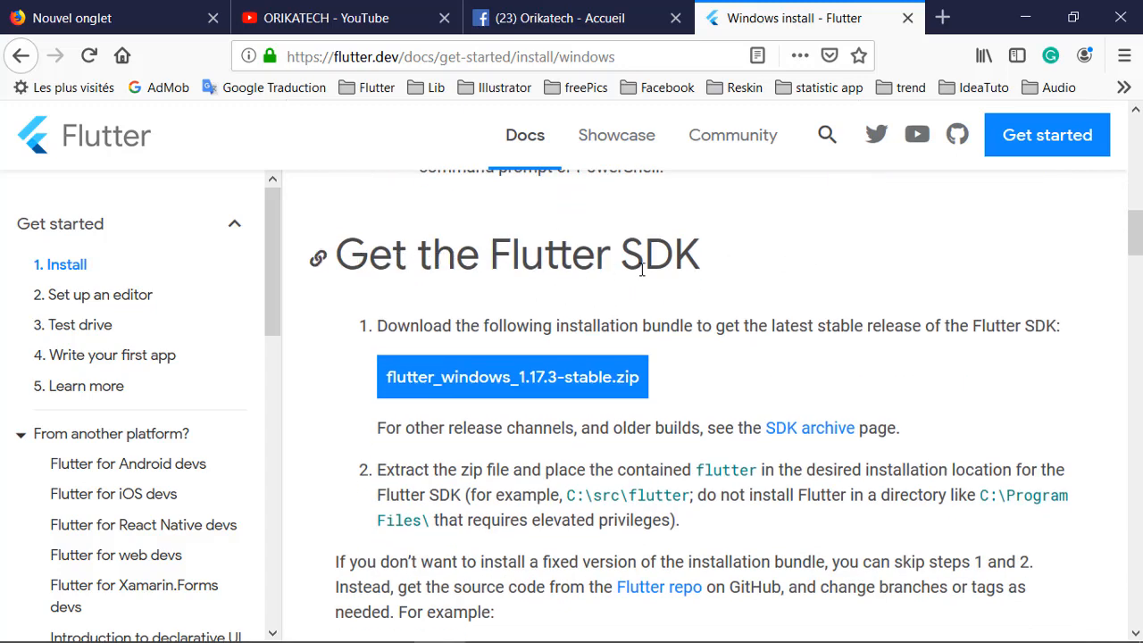
click(530, 385)
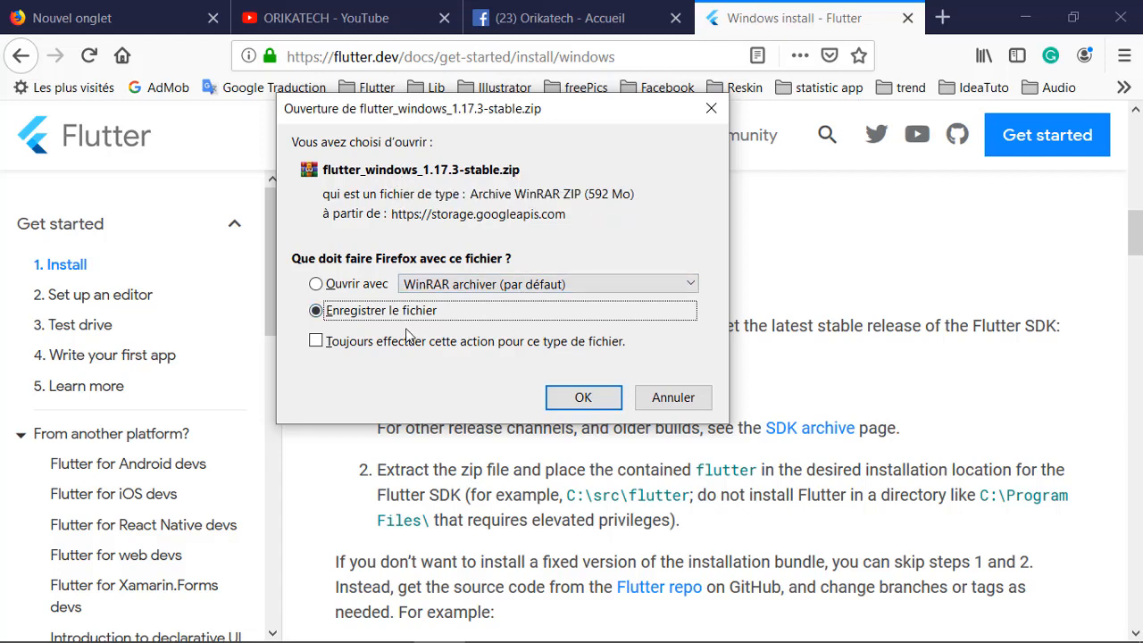
click(576, 399)
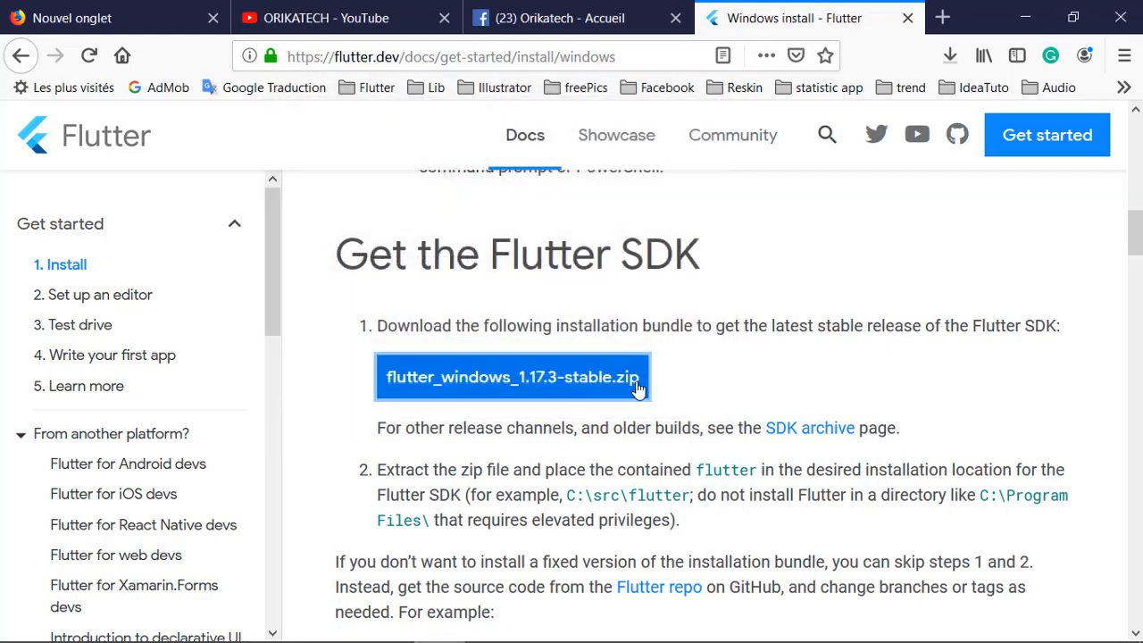
Step: Review the SDK extraction, git clone and path instructions, and open the Windows command prompt by searching for cmd
scroll(766, 360, down, 3)
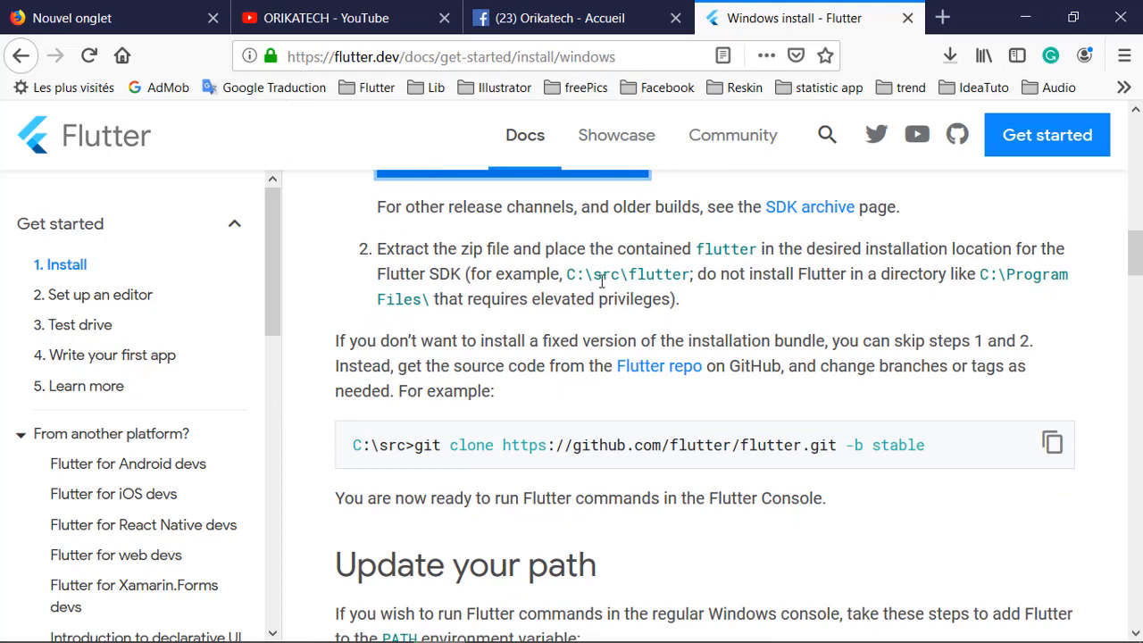
scroll(475, 308, up, 3)
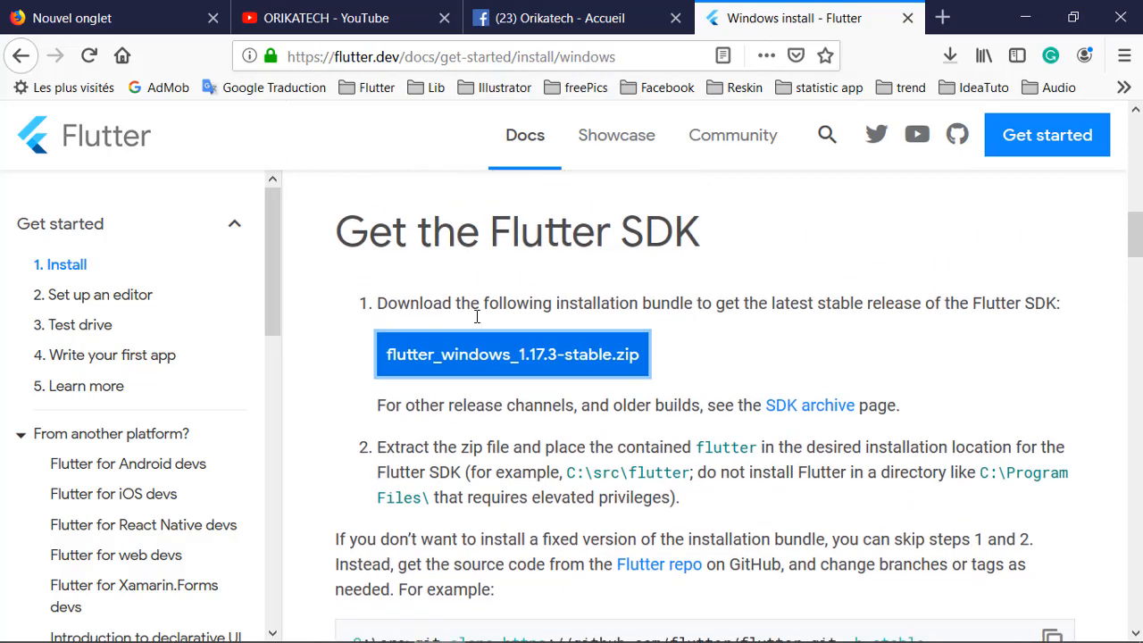
scroll(613, 420, down, 6)
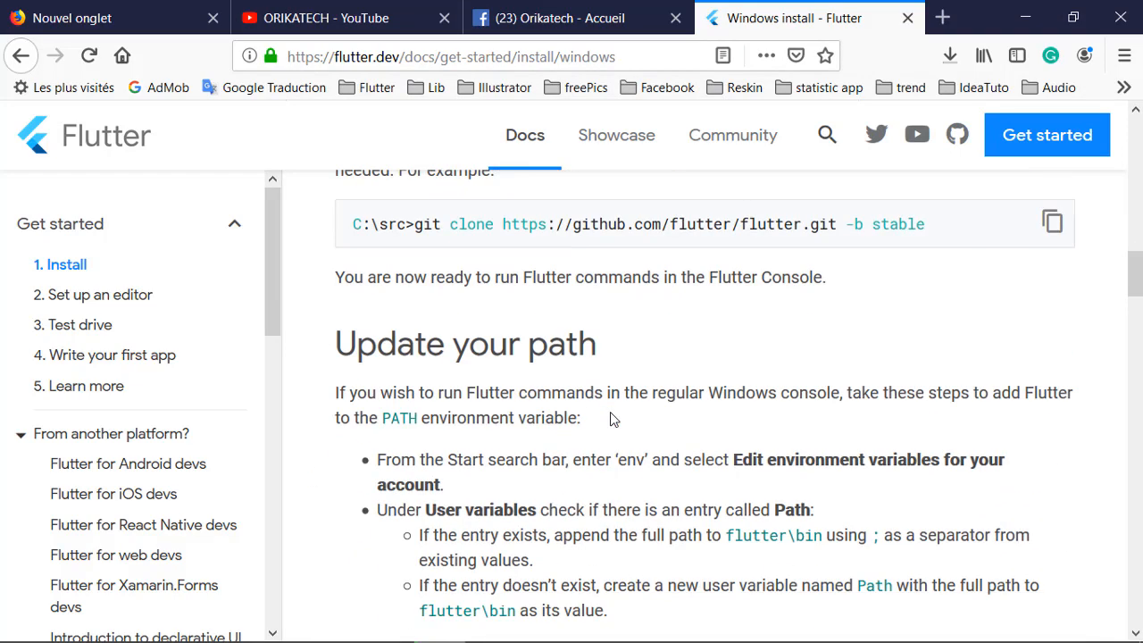
scroll(614, 420, up, 2)
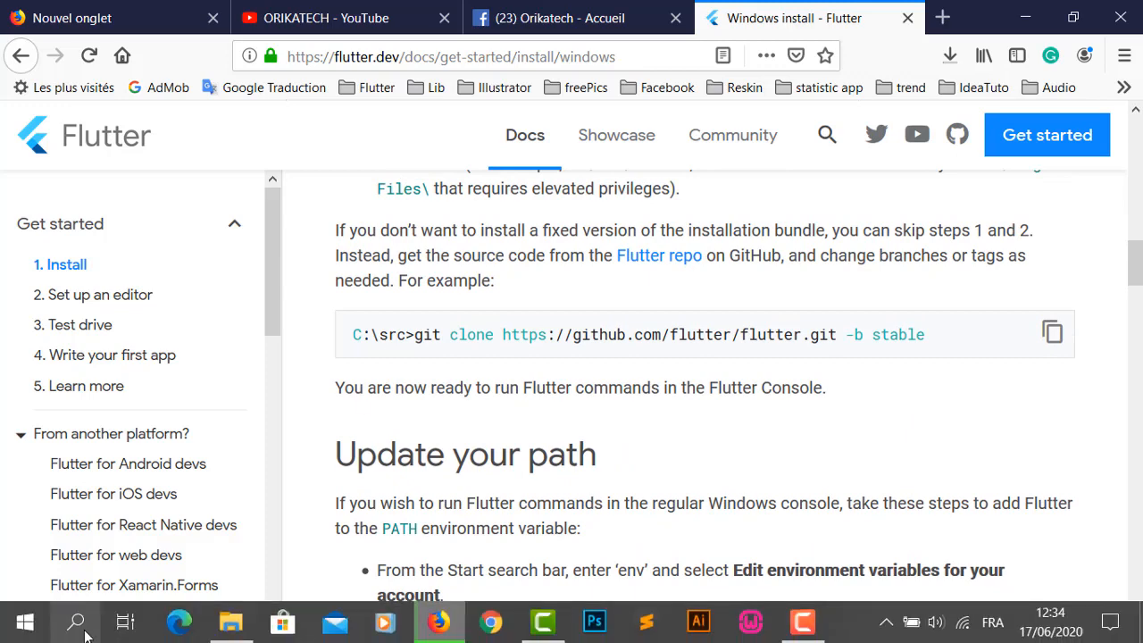
click(77, 623)
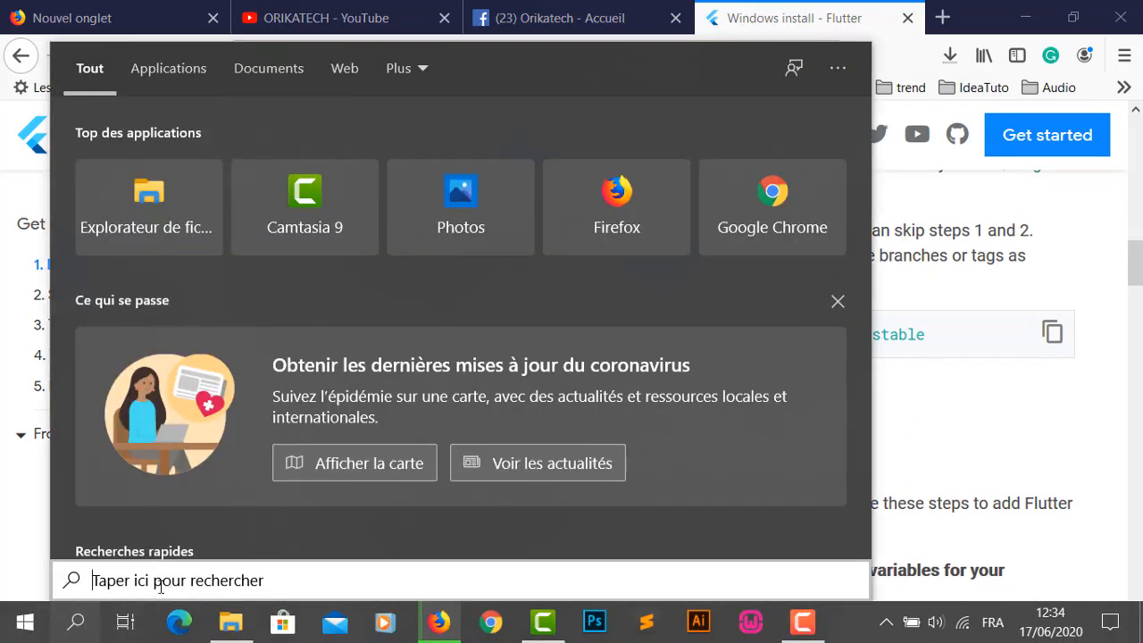
text(cmd)
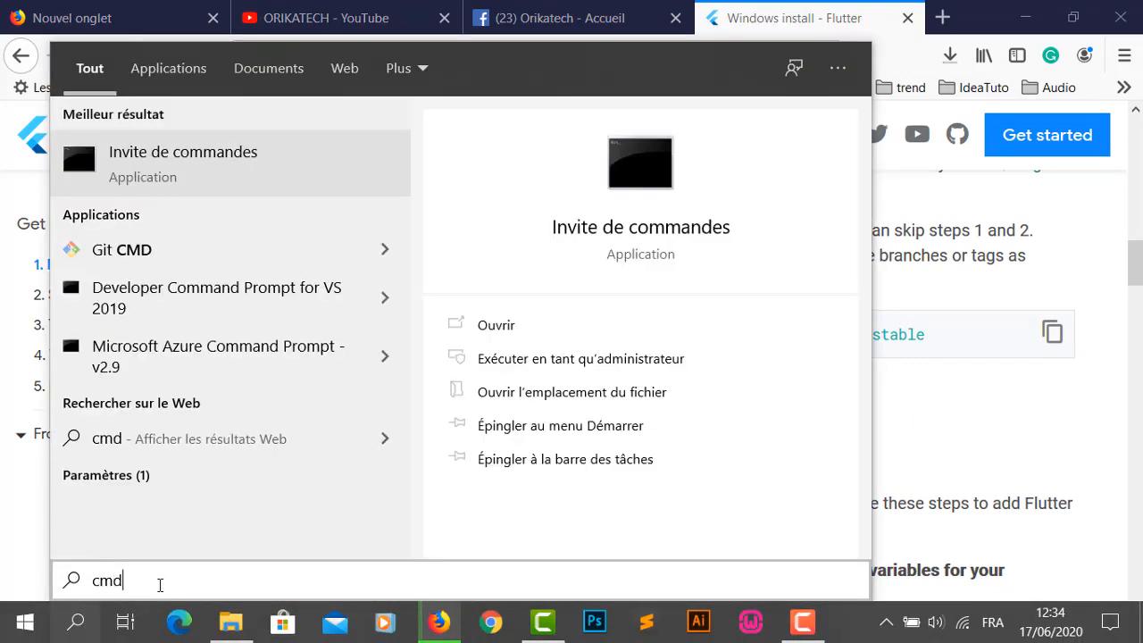
click(476, 324)
Step: Copy the git clone command for the stable branch from the Flutter guide and return to the command prompt
click(757, 25)
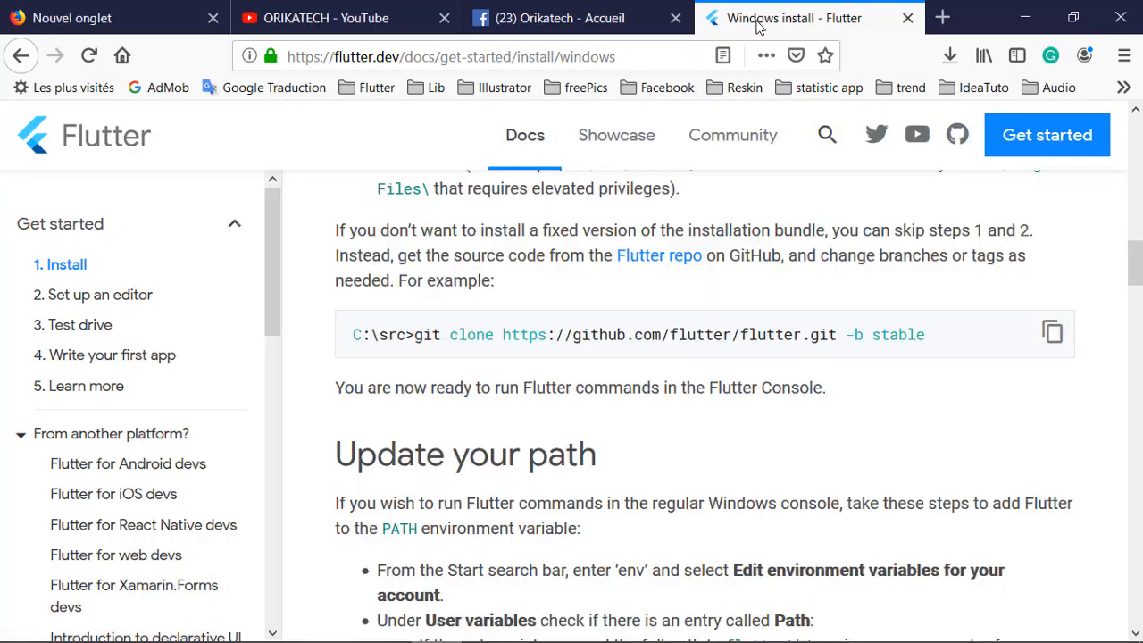
click(1051, 332)
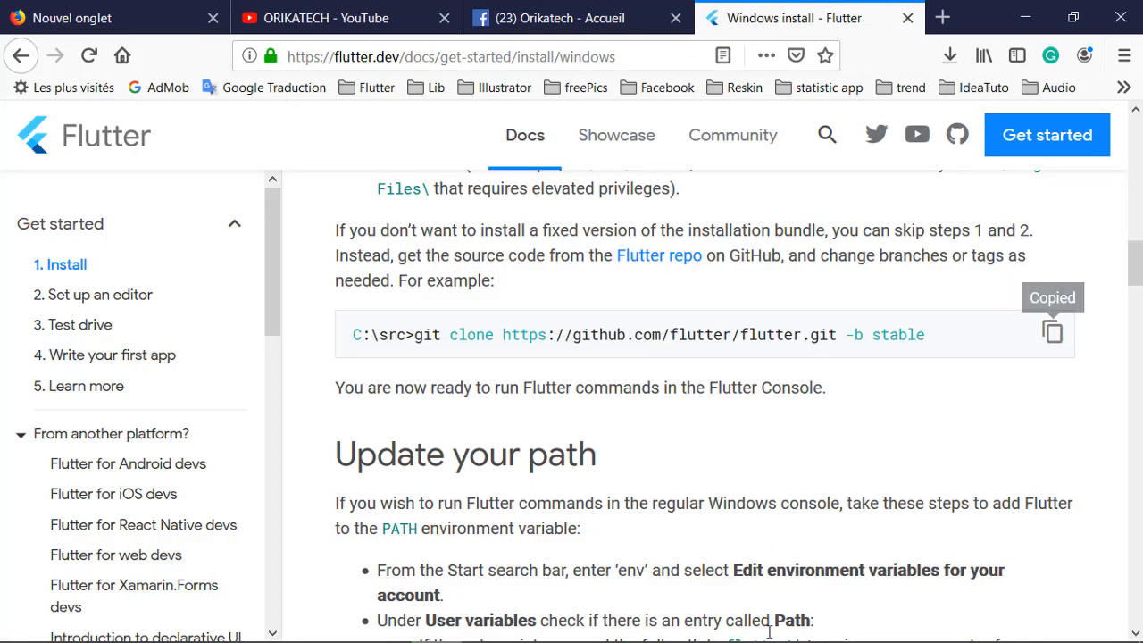
click(841, 634)
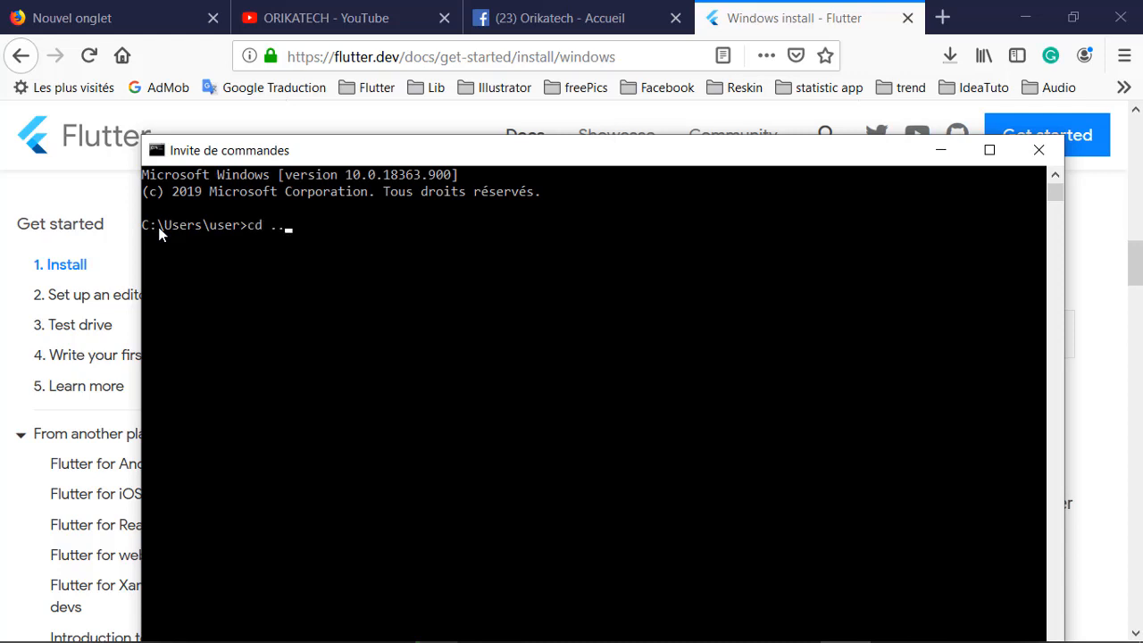
key(Return)
key(Up)
key(Return)
right_click(298, 443)
key(Return)
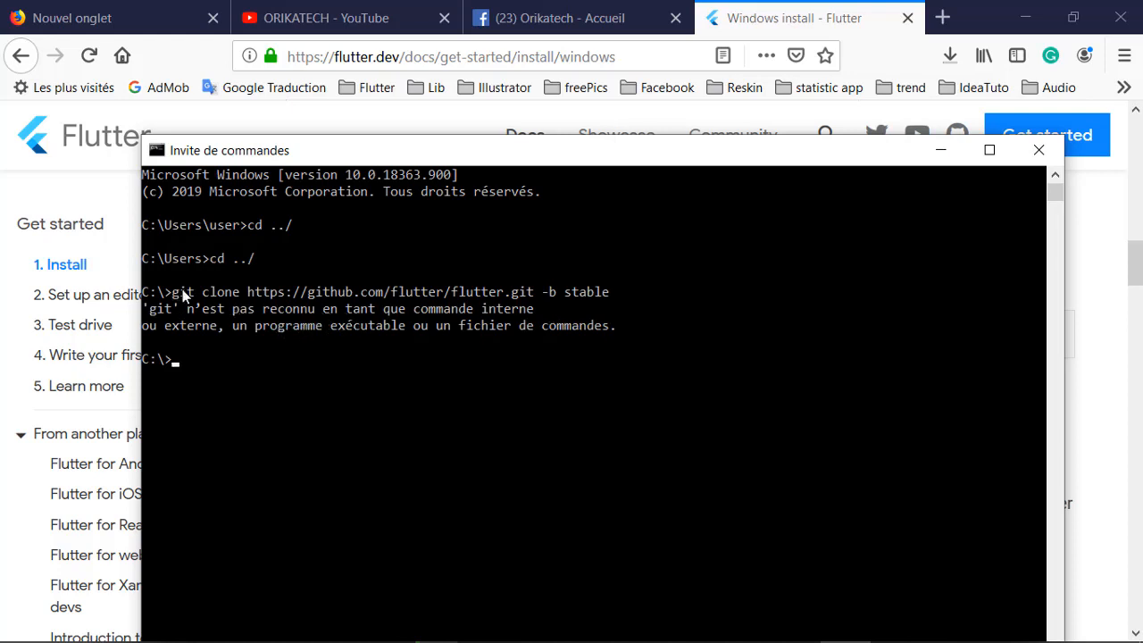
click(950, 146)
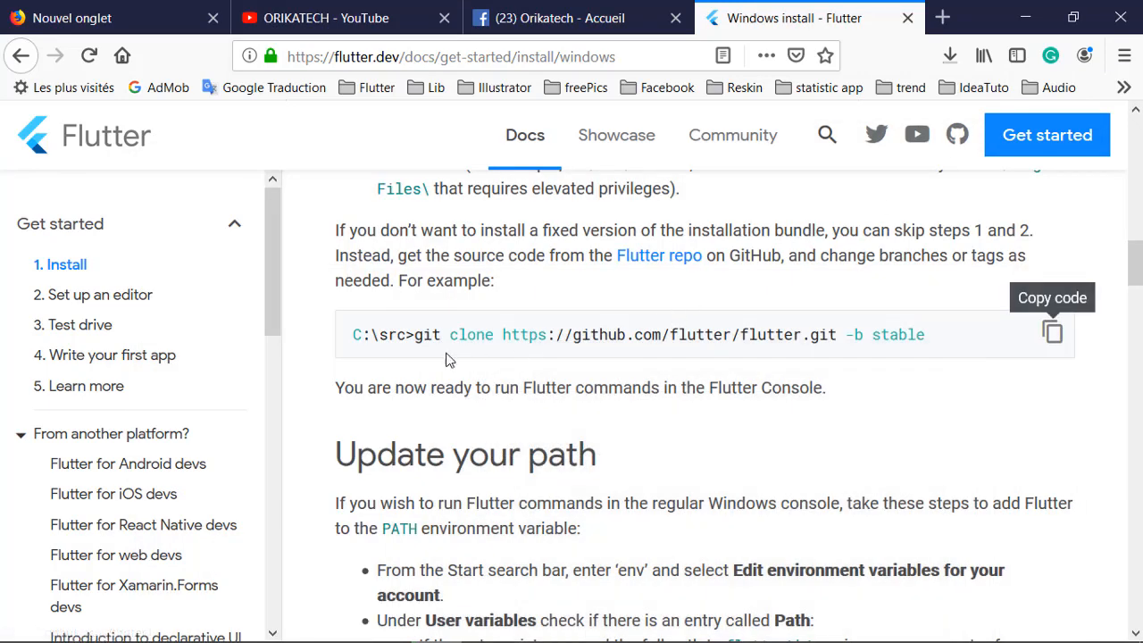
Step: Open the Git for Windows download page linked in the guide's system requirements
scroll(578, 360, up, 5)
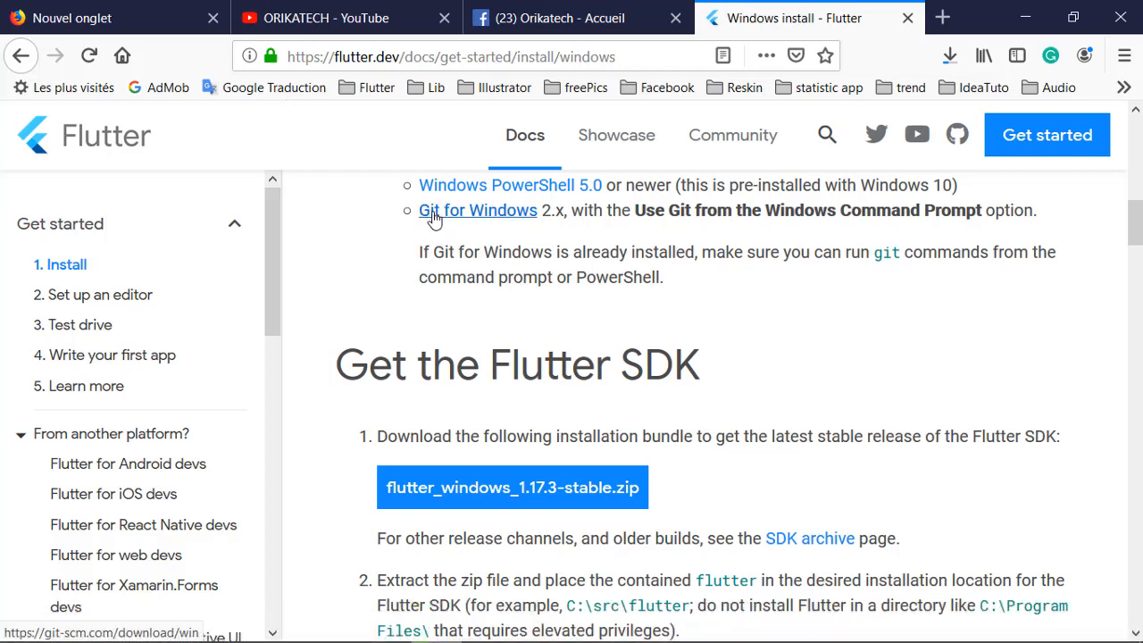
scroll(456, 288, up, 3)
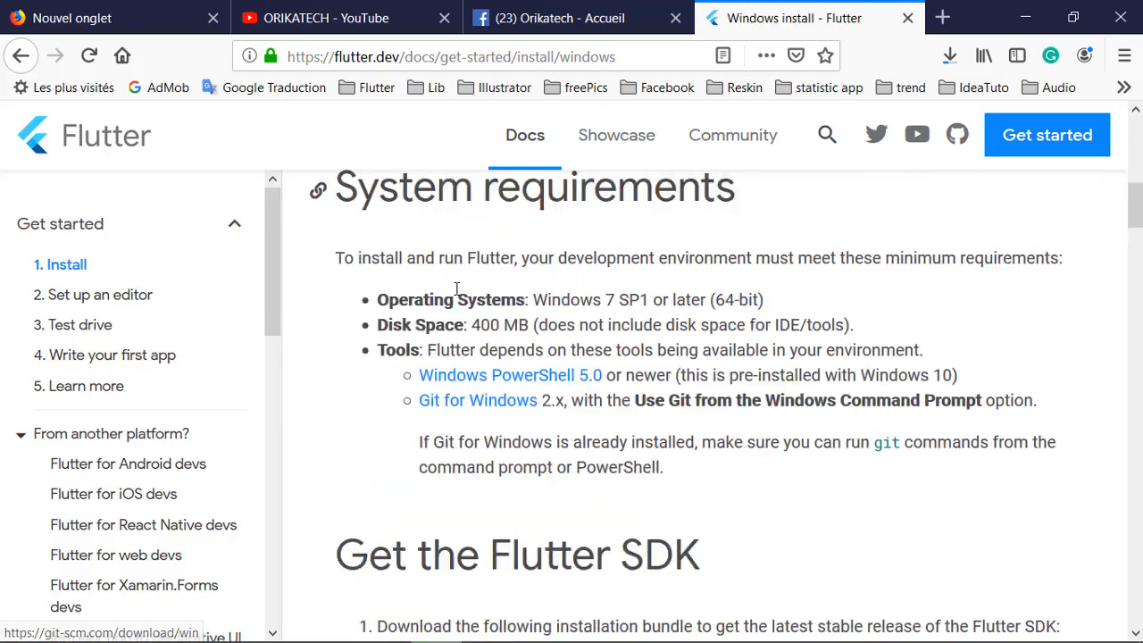
scroll(454, 299, up, 3)
scroll(459, 332, down, 4)
click(472, 329)
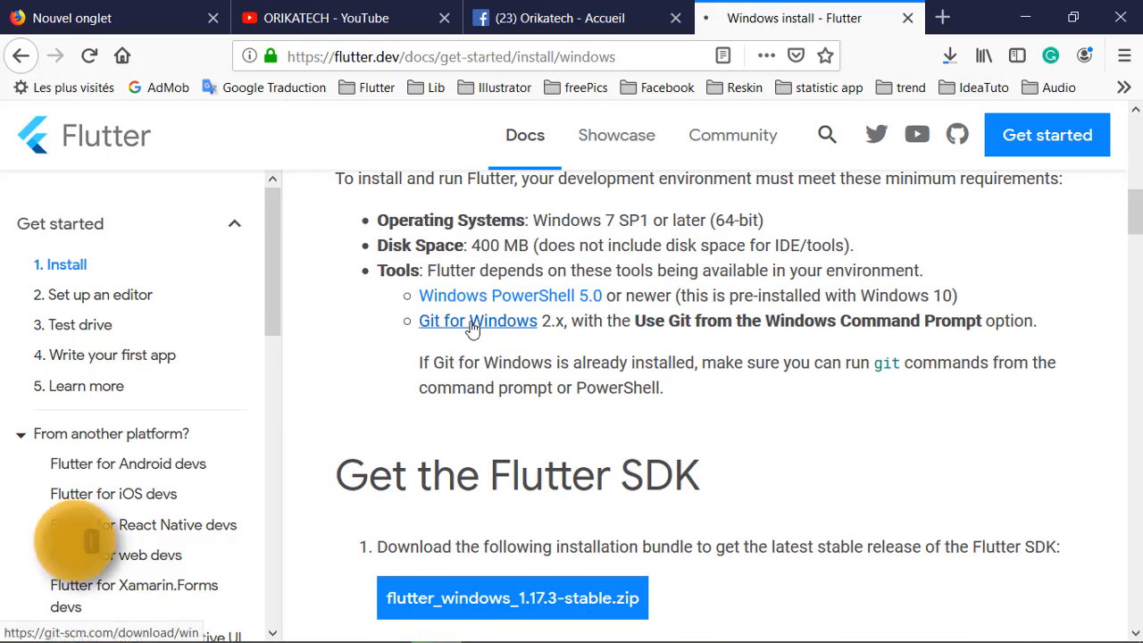
Step: Download the 64-bit Git for Windows Setup and save Git-2.27.0-64-bit.exe
scroll(497, 323, down, 3)
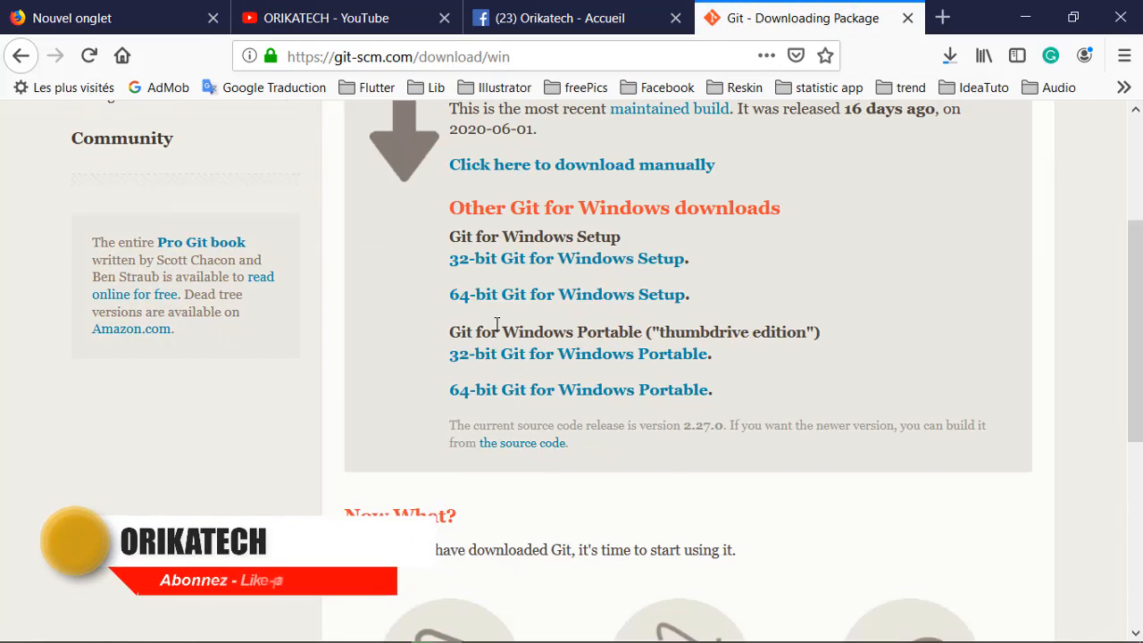
scroll(497, 303, down, 2)
scroll(497, 290, up, 3)
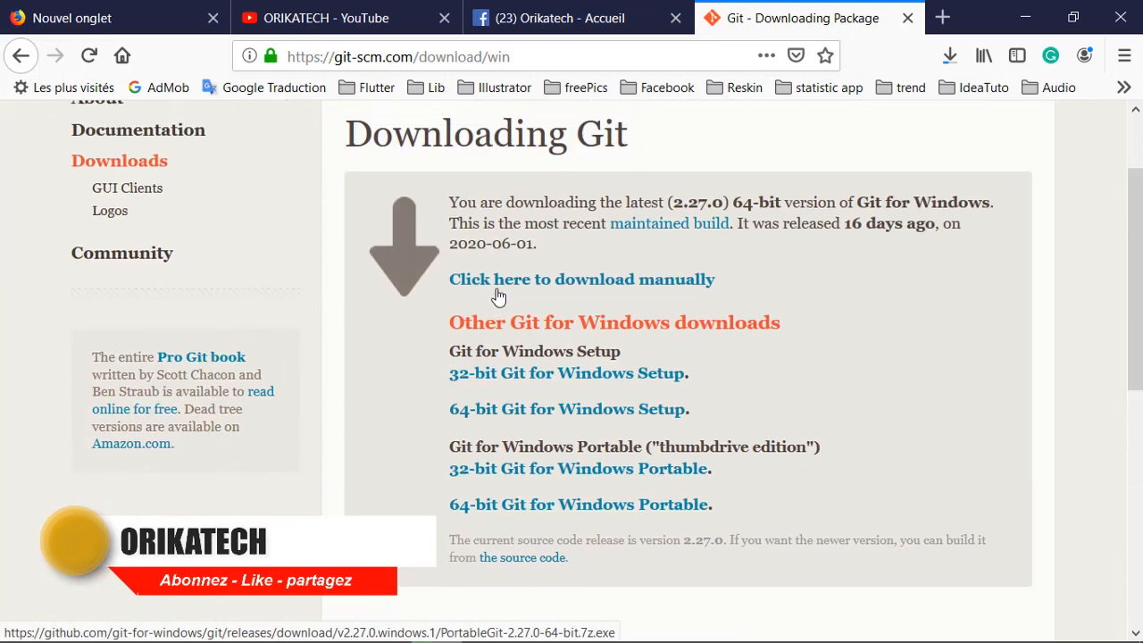
click(557, 413)
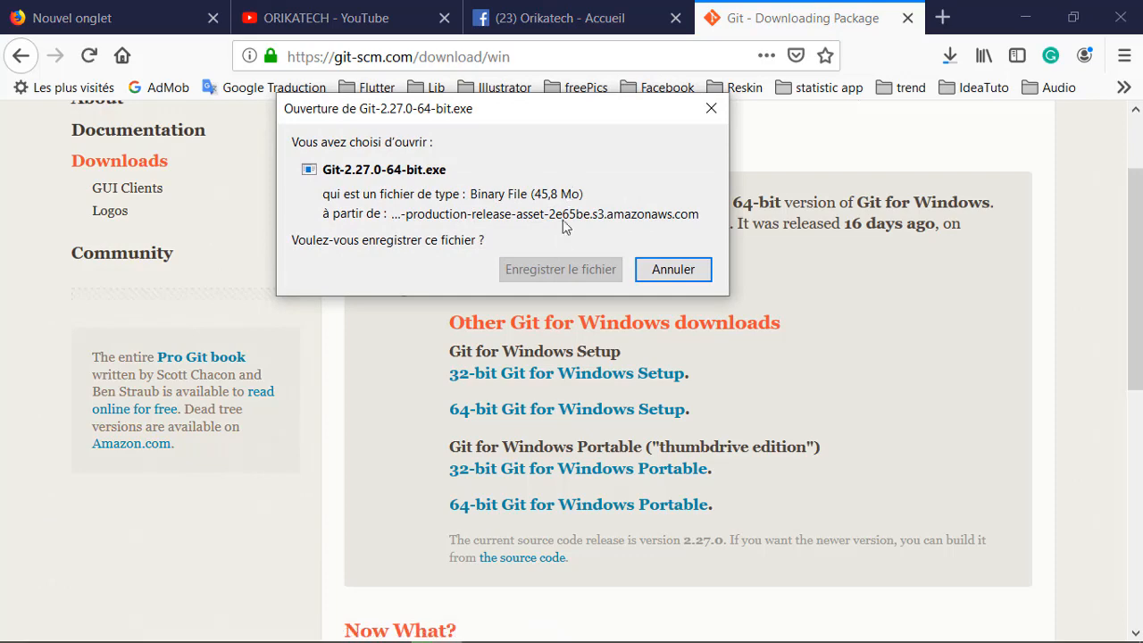
click(558, 270)
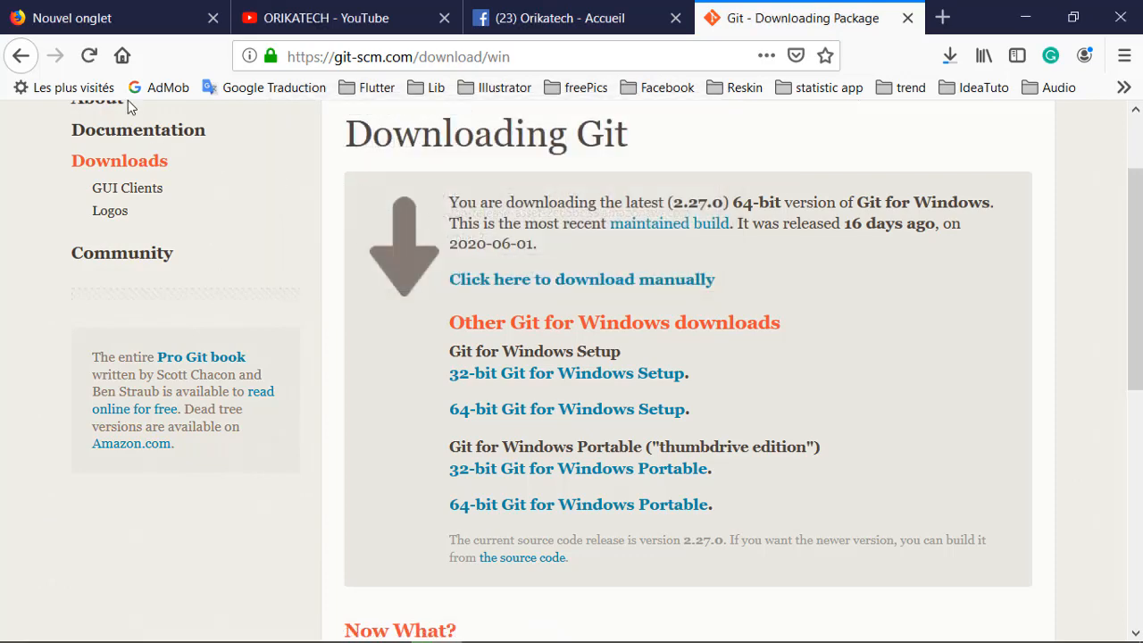
Step: Return to the Flutter Windows install guide, review the path update section, and check the progress of the running downloads
click(20, 56)
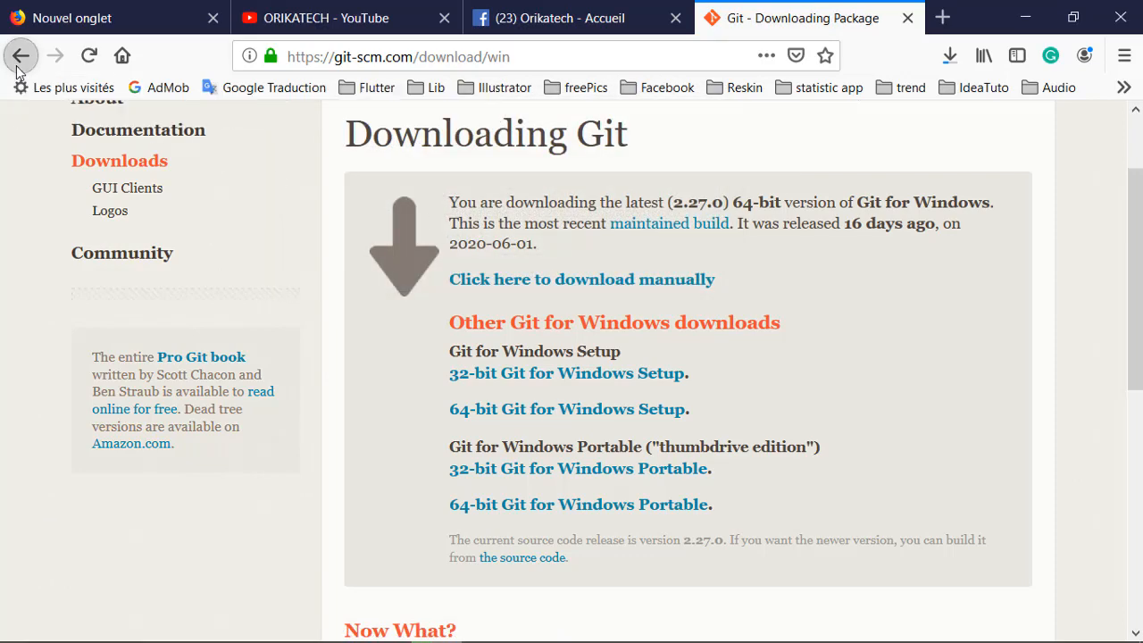
scroll(572, 401, down, 4)
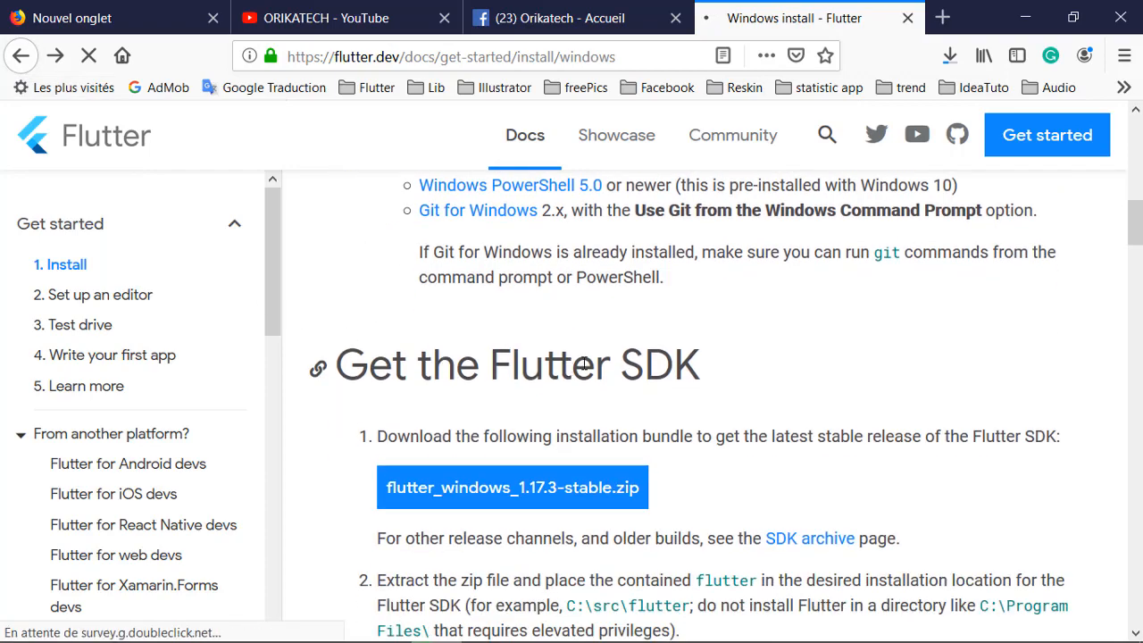
scroll(576, 463, down, 7)
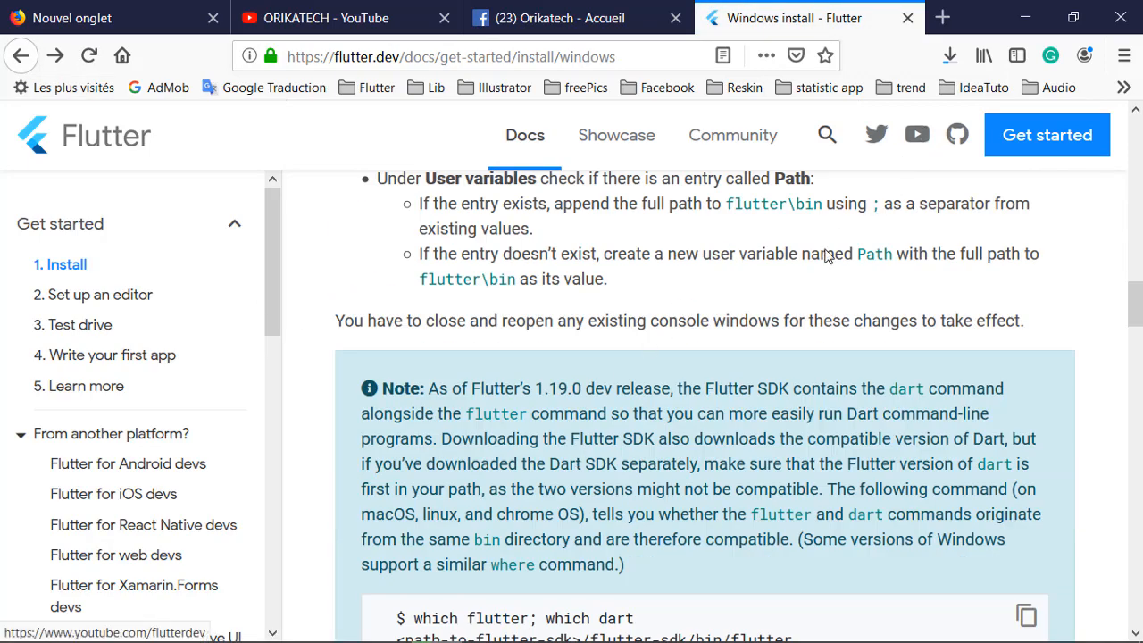
click(949, 56)
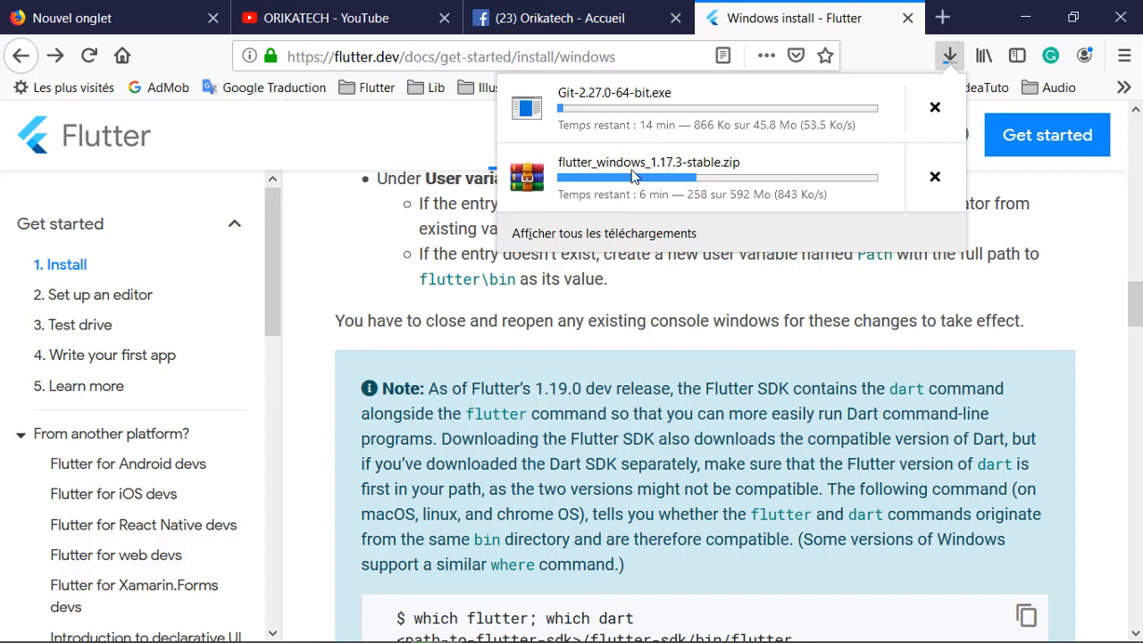
click(706, 271)
click(949, 59)
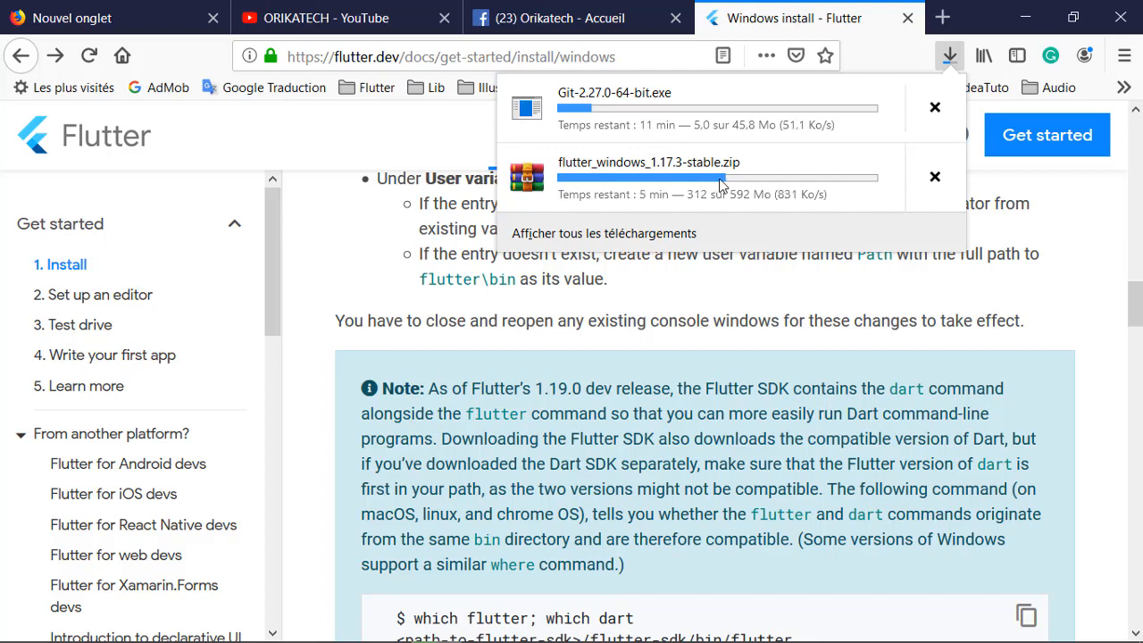
Step: Open the Téléchargements folder and try to extract the flutter_windows_1.17.3-stable archive into a folder of the same name
right_click(527, 178)
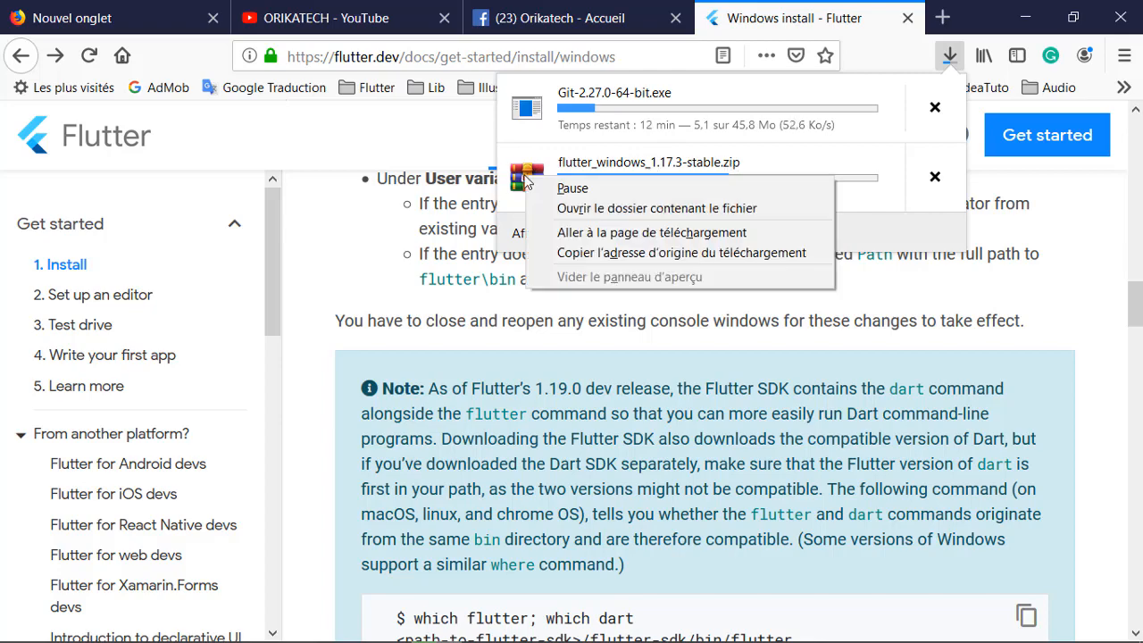
click(657, 208)
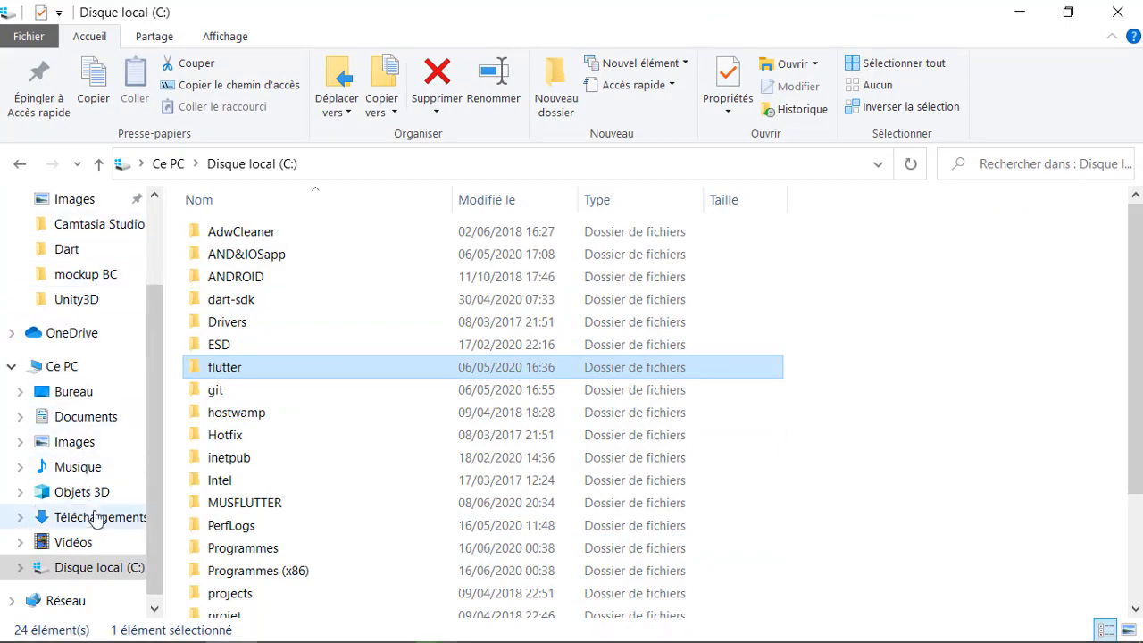
click(96, 518)
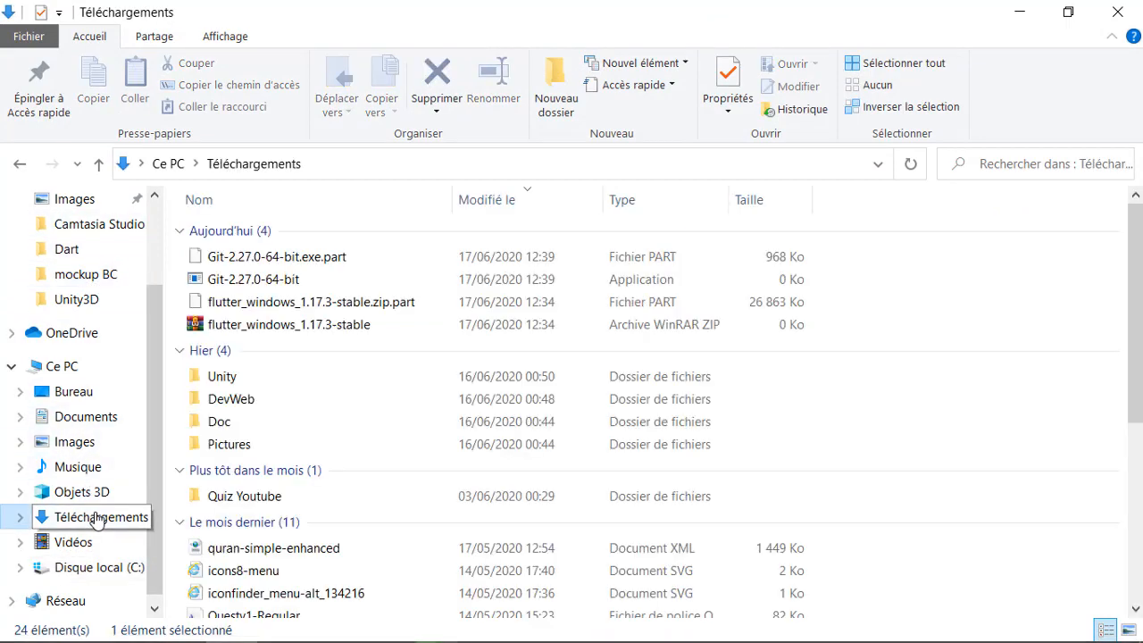
click(260, 327)
right_click(260, 326)
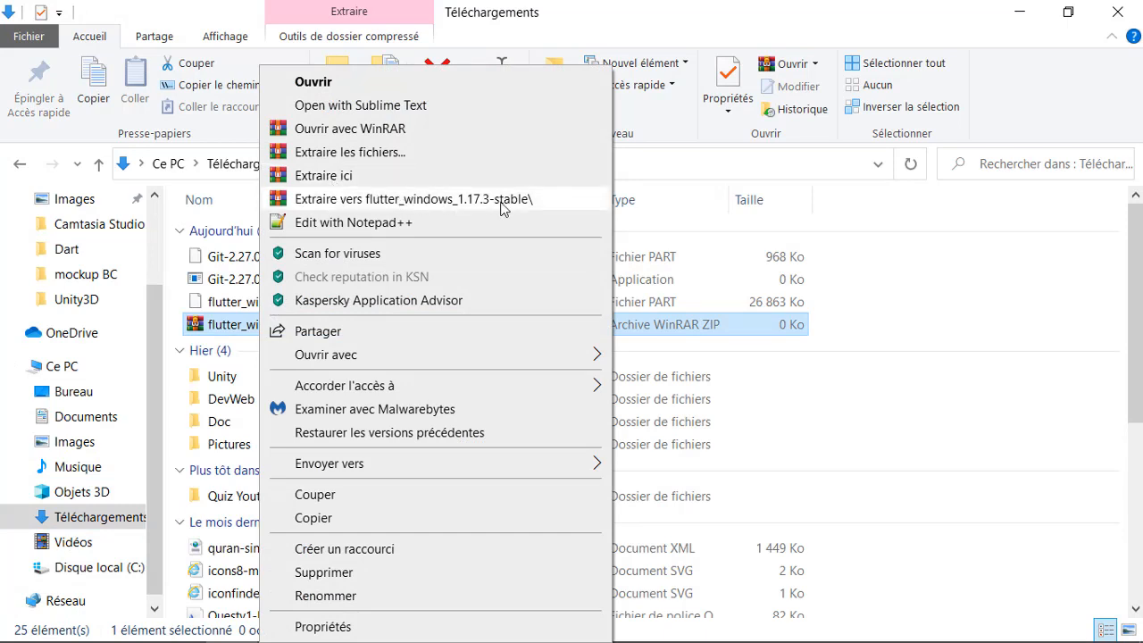
click(427, 206)
mouse_move(242, 631)
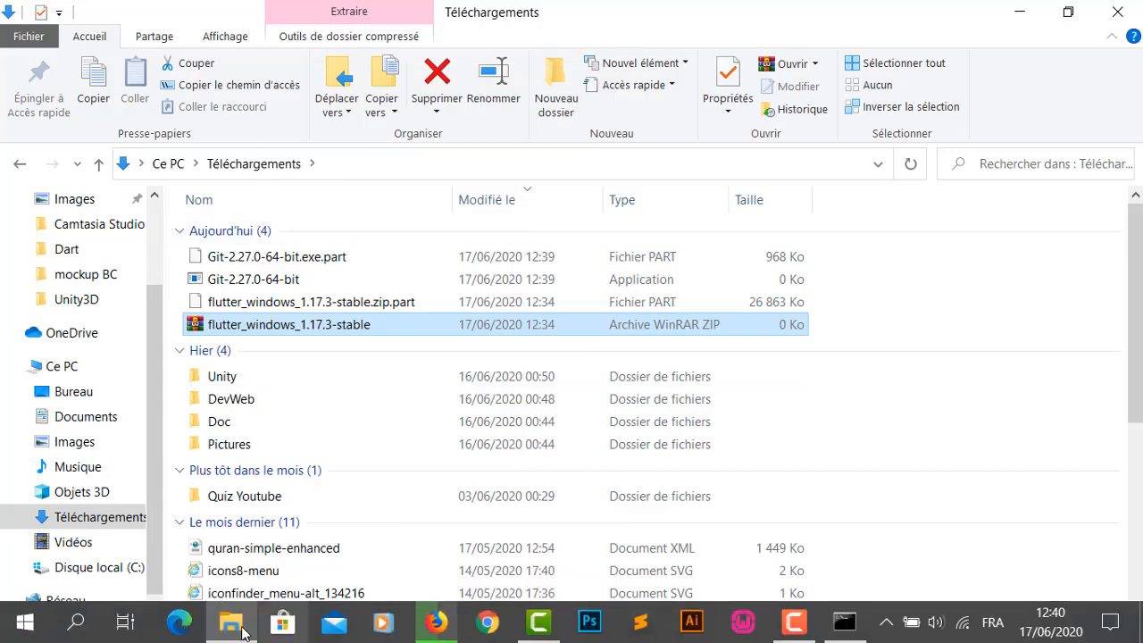
Step: Switch back to Firefox and cancel the flutter_windows_1.17.3-stable.zip download
click(435, 622)
click(950, 57)
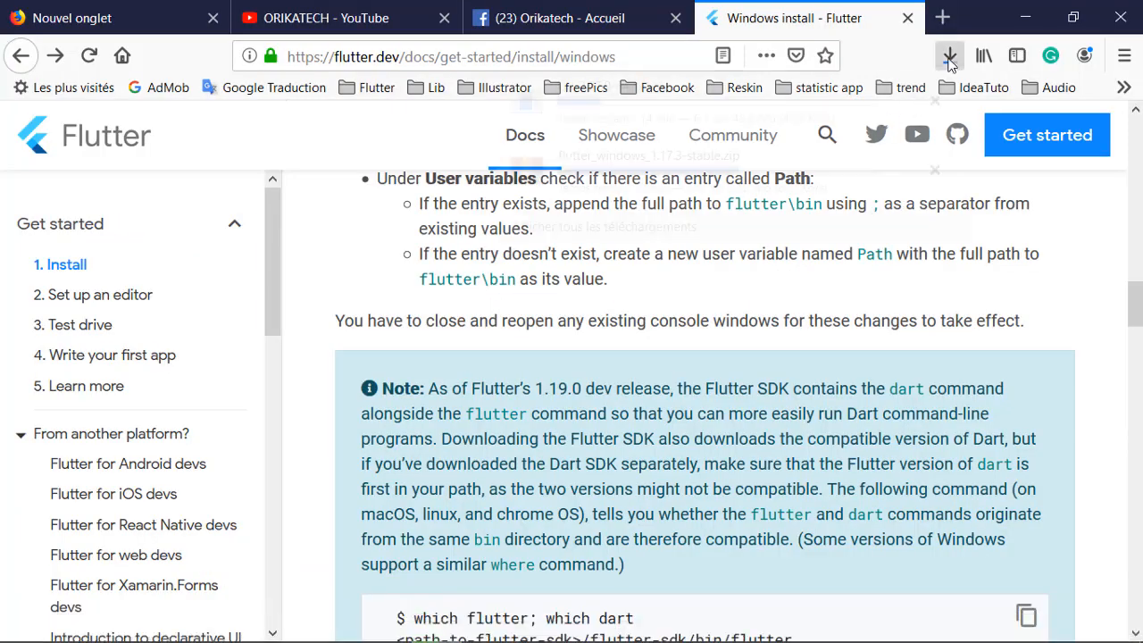
click(935, 176)
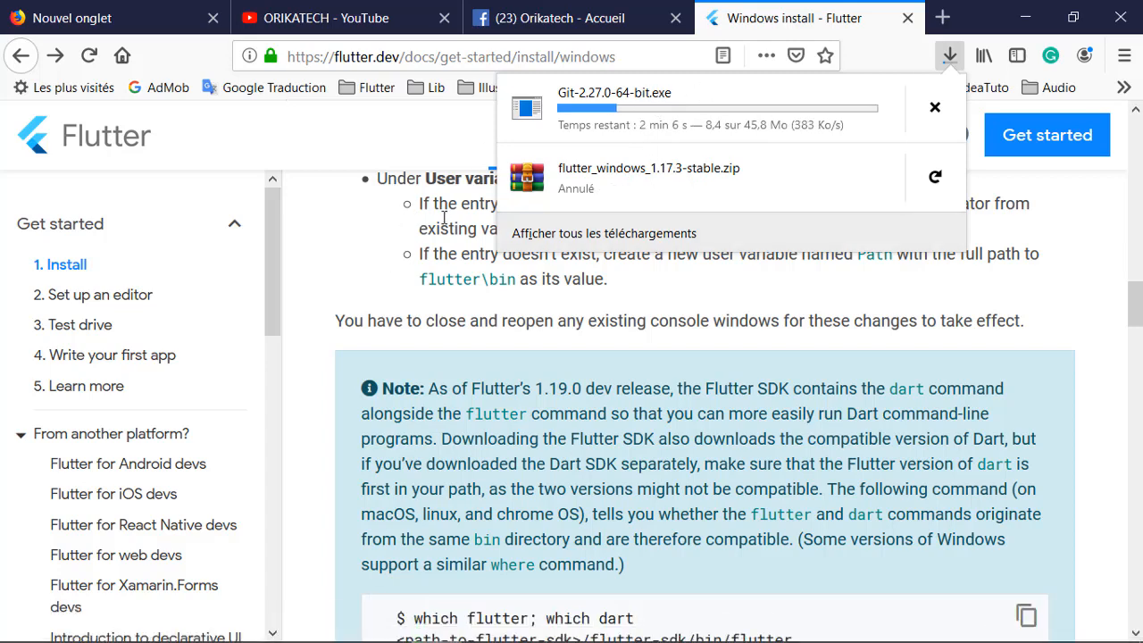
Step: Review the Get the Flutter SDK section of the Windows install guide
scroll(357, 295, up, 8)
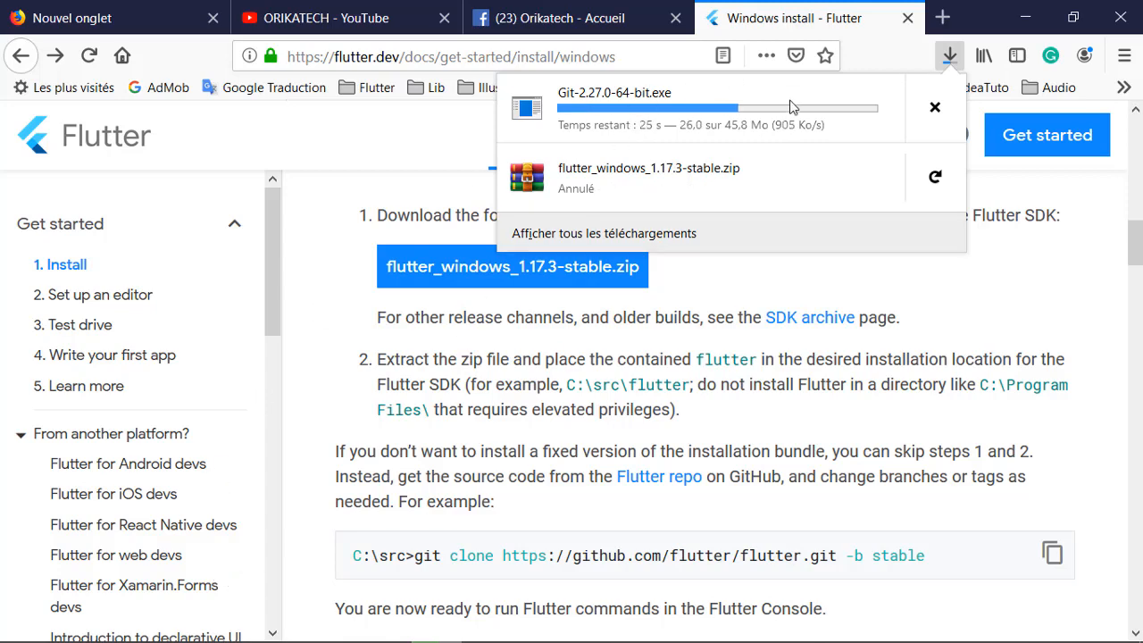
scroll(711, 552, up, 2)
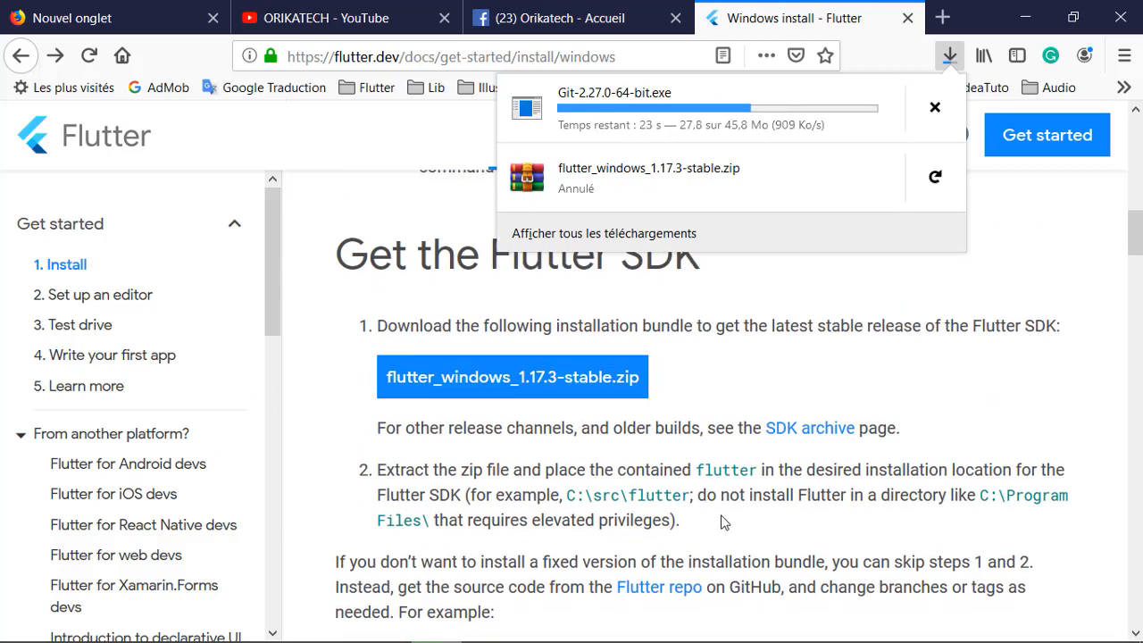
scroll(723, 523, down, 4)
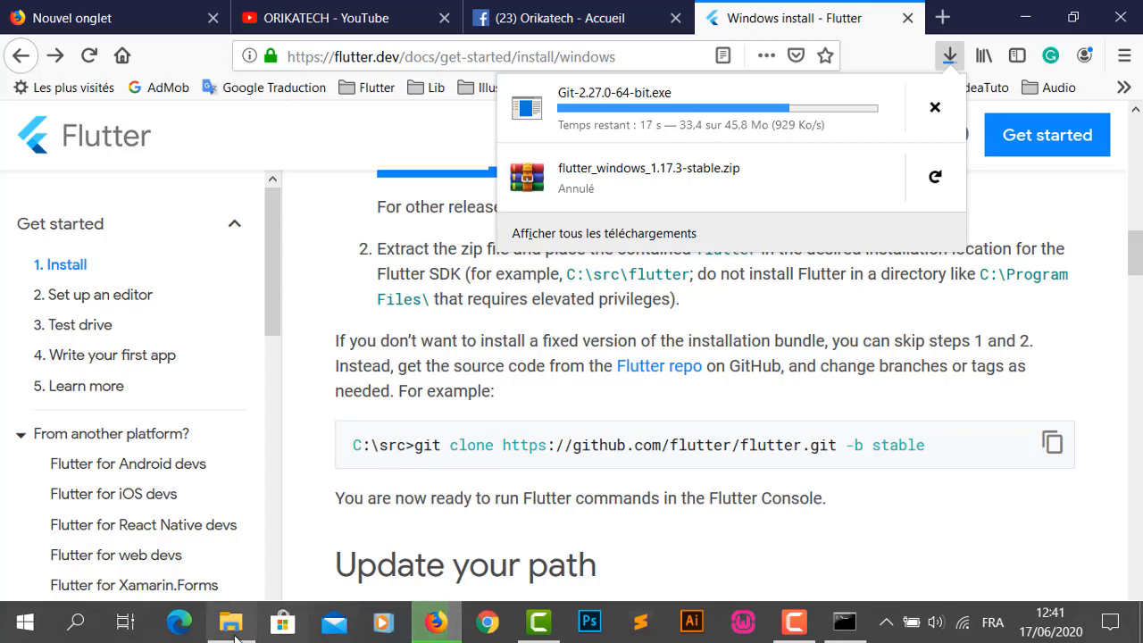
Step: Switch to File Explorer and open the flutter folder on the local disk C:
click(230, 622)
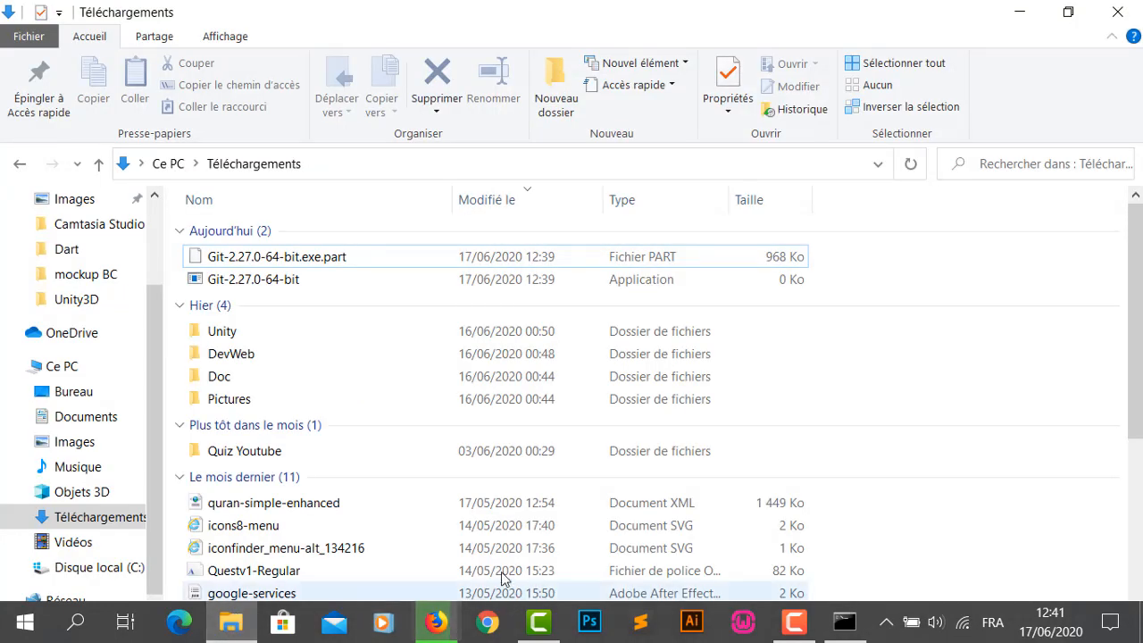
scroll(399, 298, down, 1)
scroll(398, 298, down, 3)
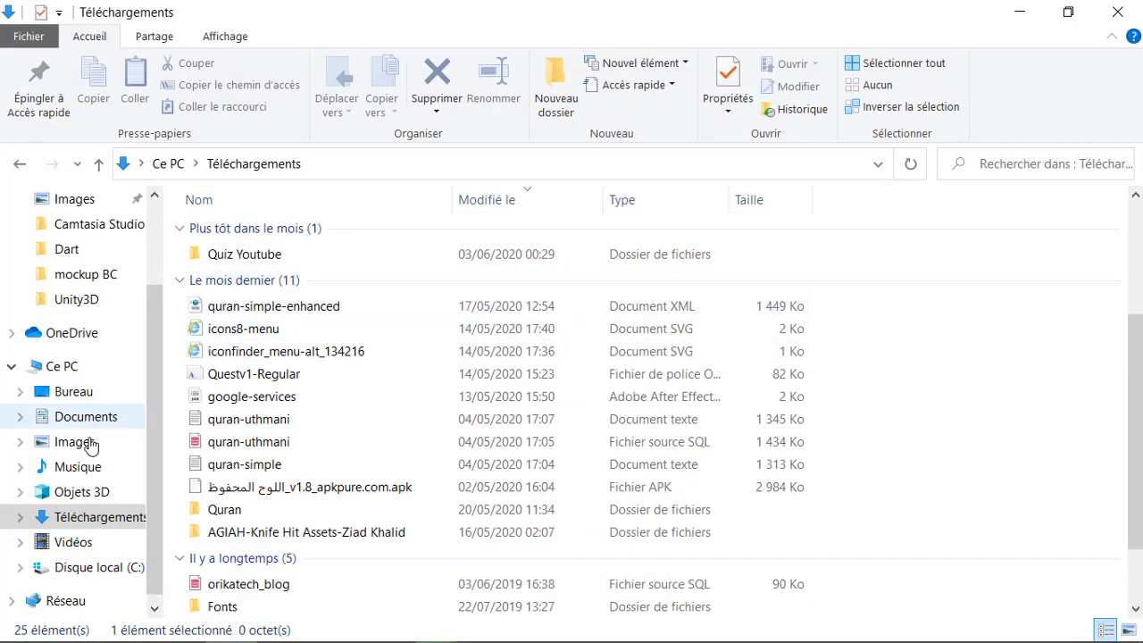
click(93, 569)
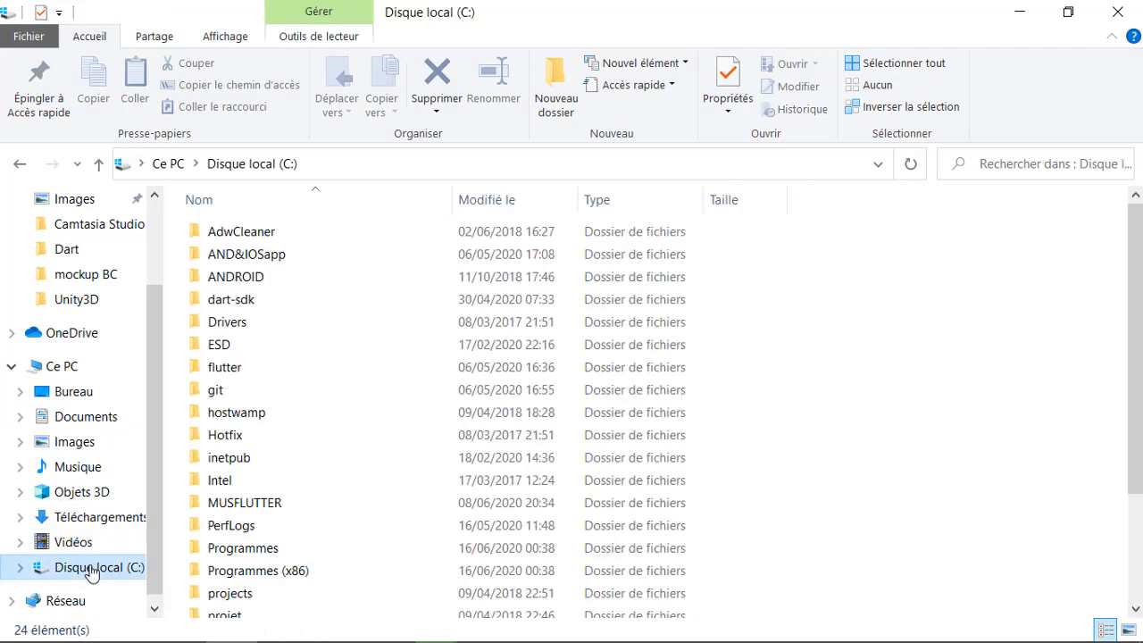
double_click(233, 370)
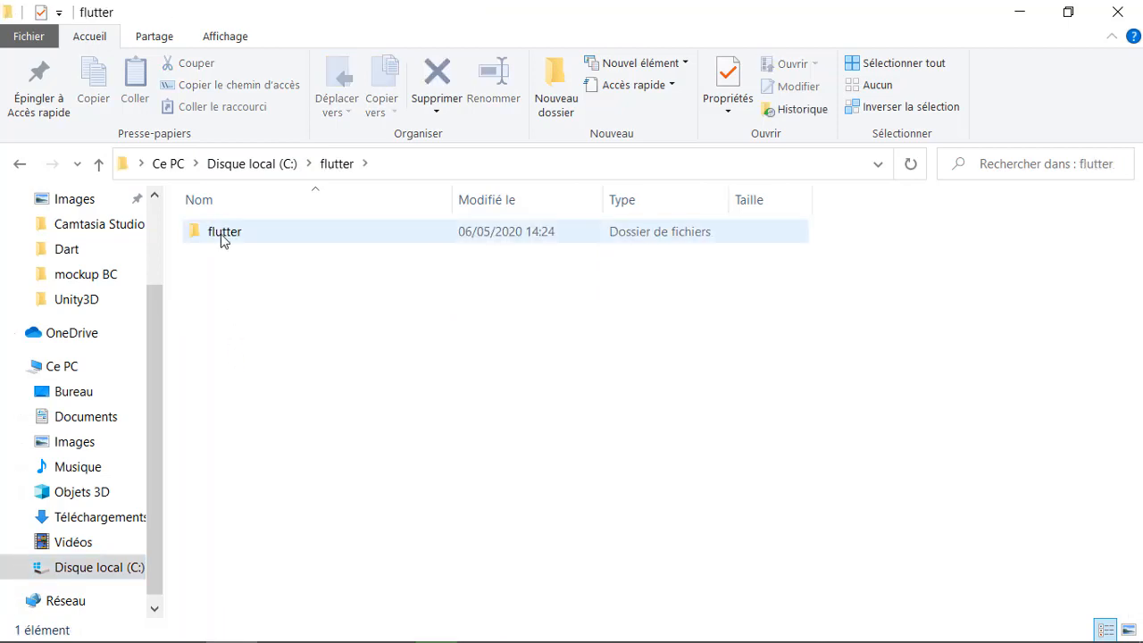
Step: Return to Firefox and read the Update your path section of the install guide
click(435, 622)
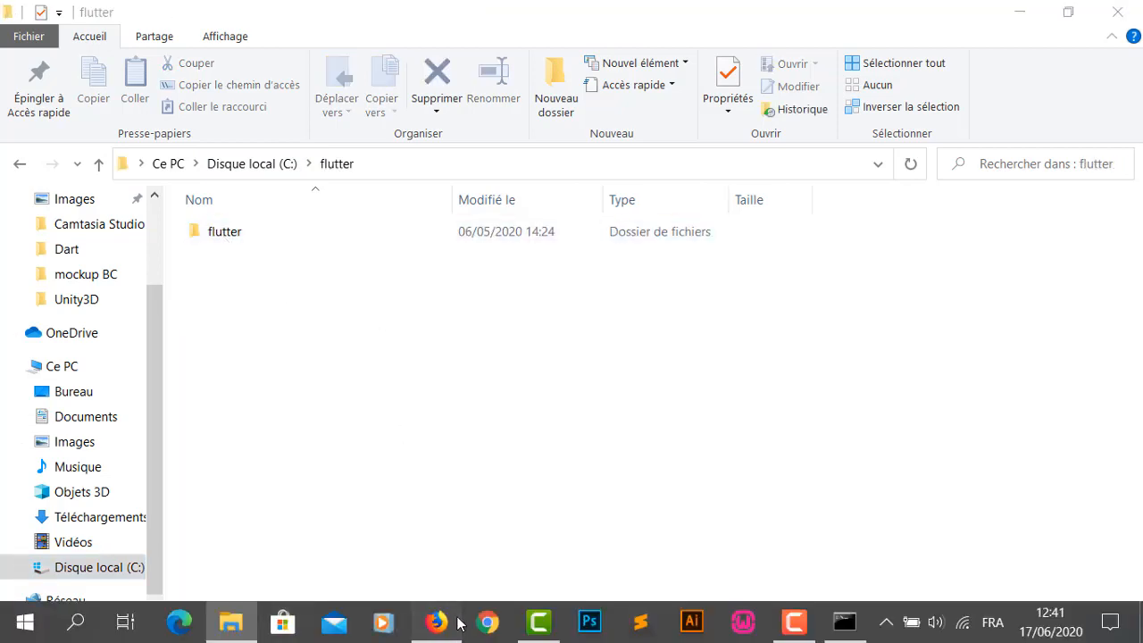
scroll(598, 418, down, 4)
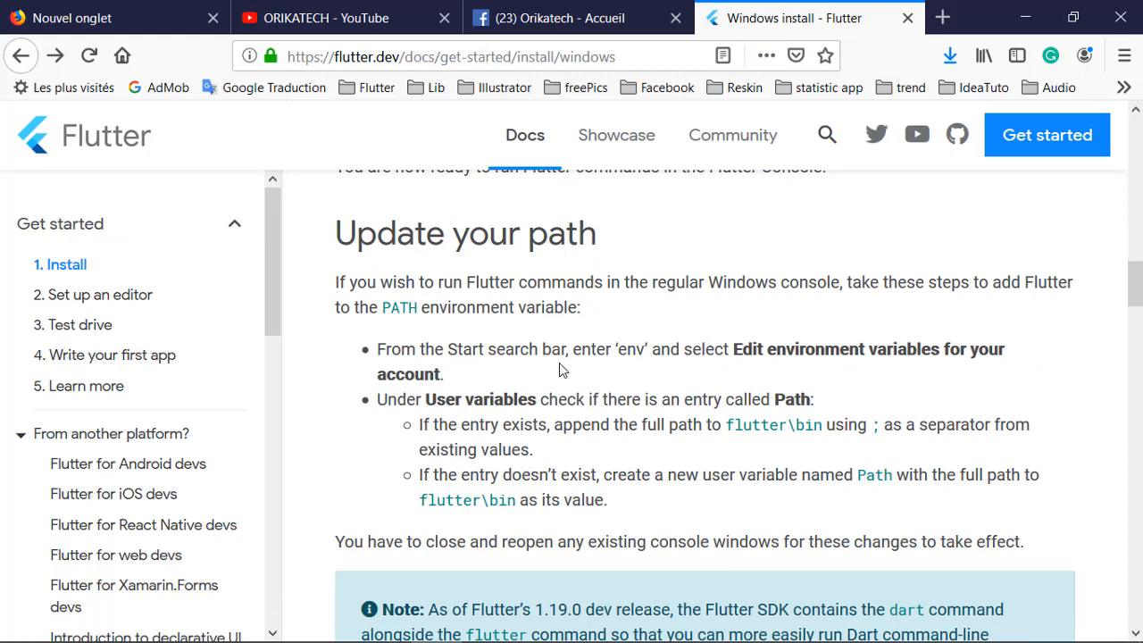
scroll(562, 371, down, 2)
mouse_move(451, 636)
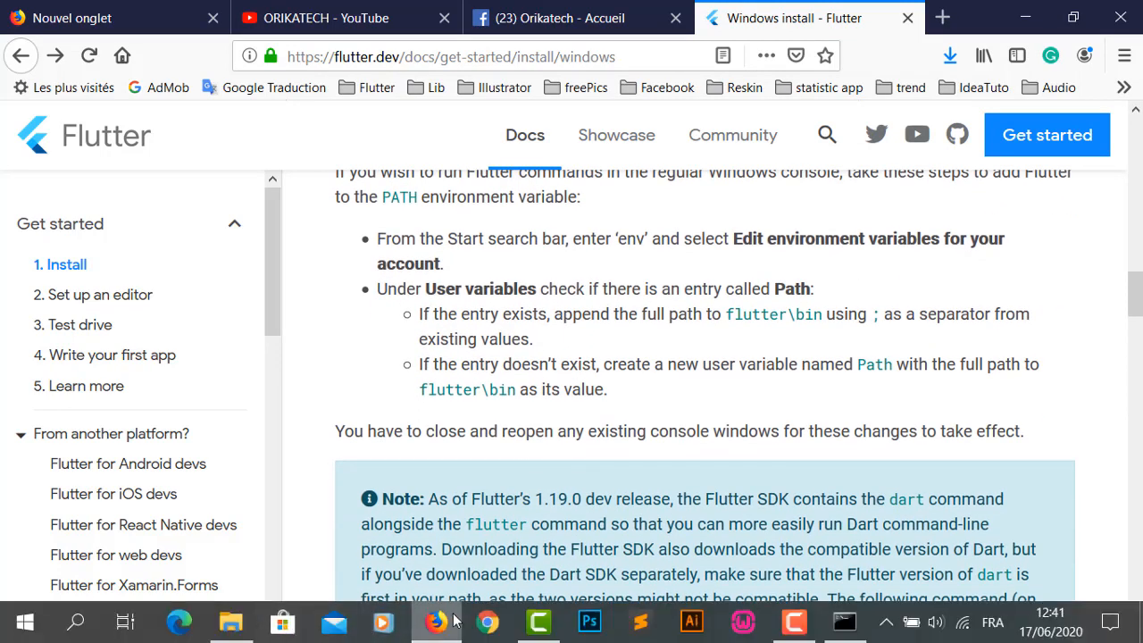
Step: Go back to File Explorer, open the inner flutter folder's bin subfolder, and copy its path C:\flutter\flutter\bin
click(230, 621)
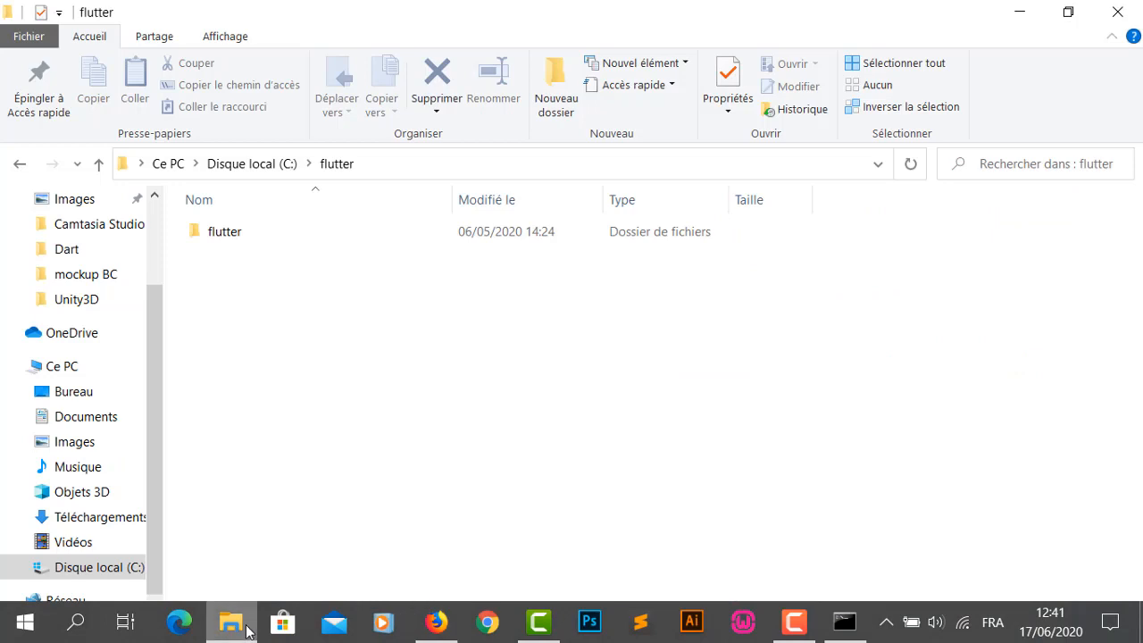
double_click(218, 234)
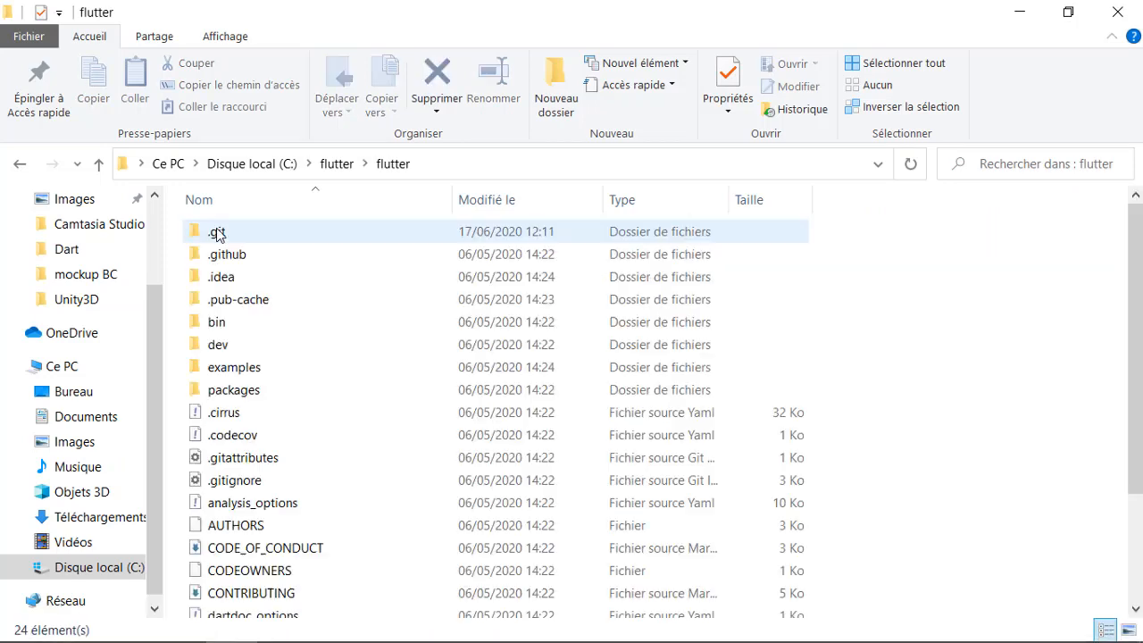
double_click(219, 326)
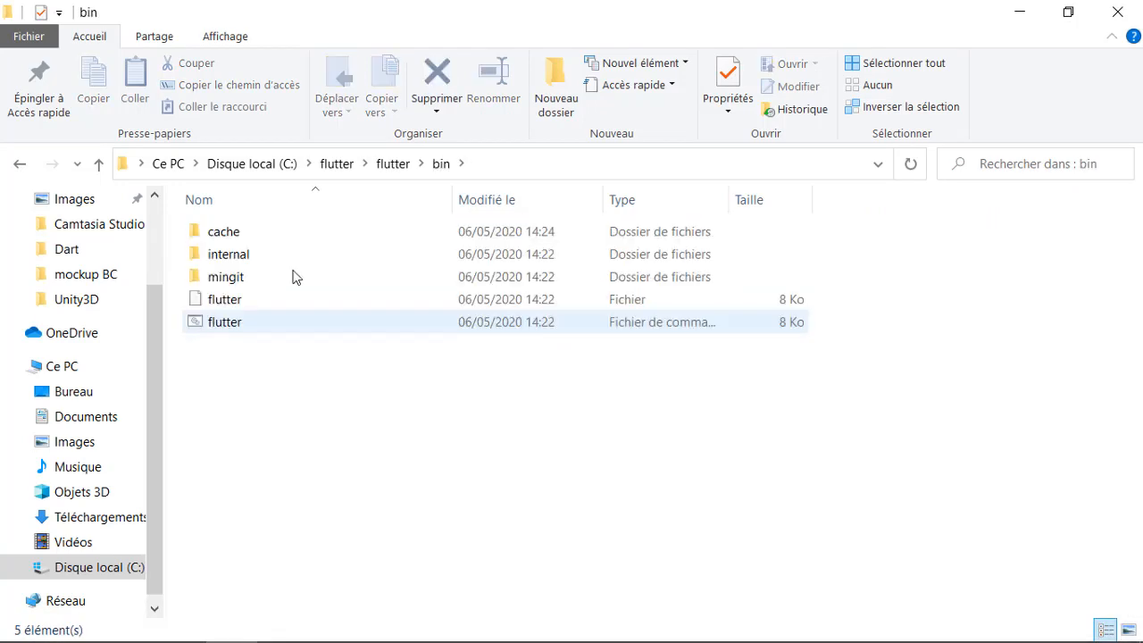
click(505, 172)
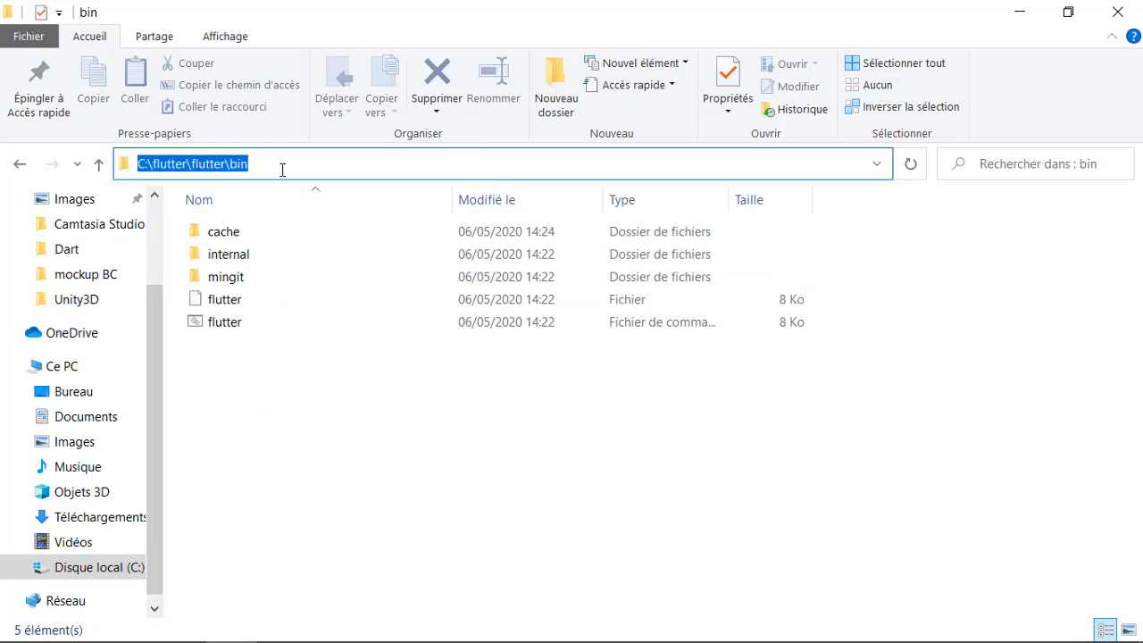
right_click(282, 169)
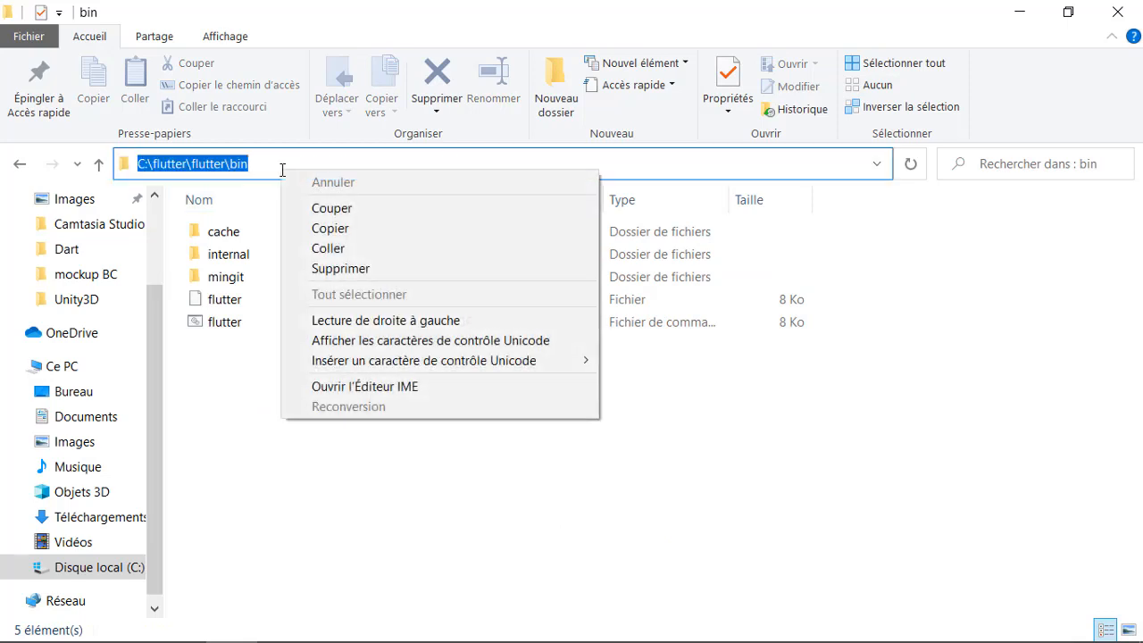
click(329, 228)
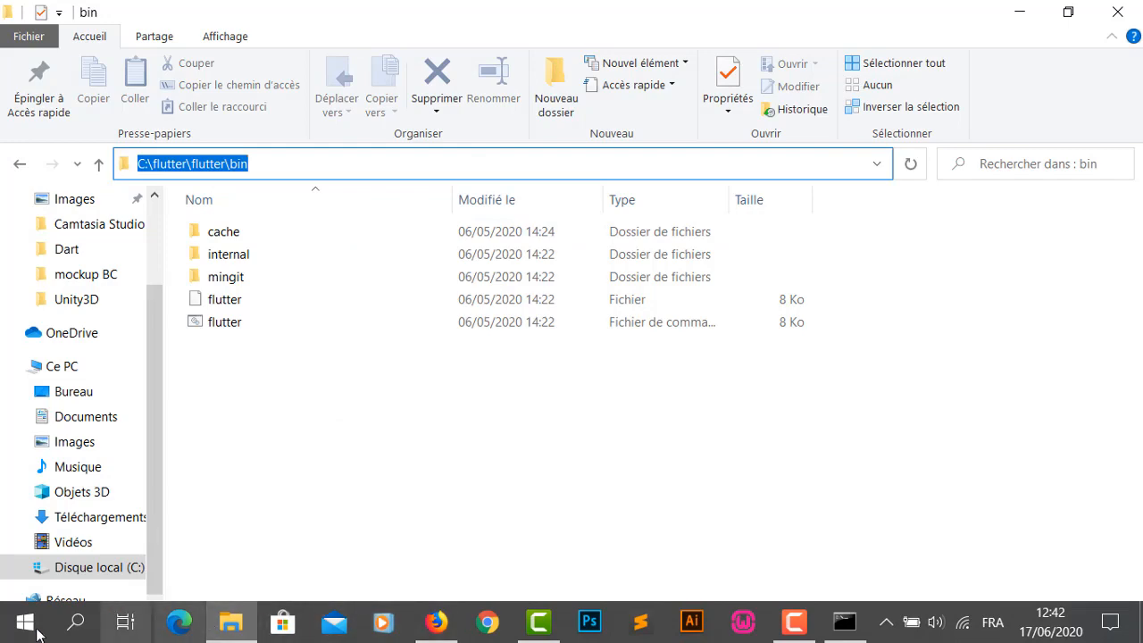
click(25, 621)
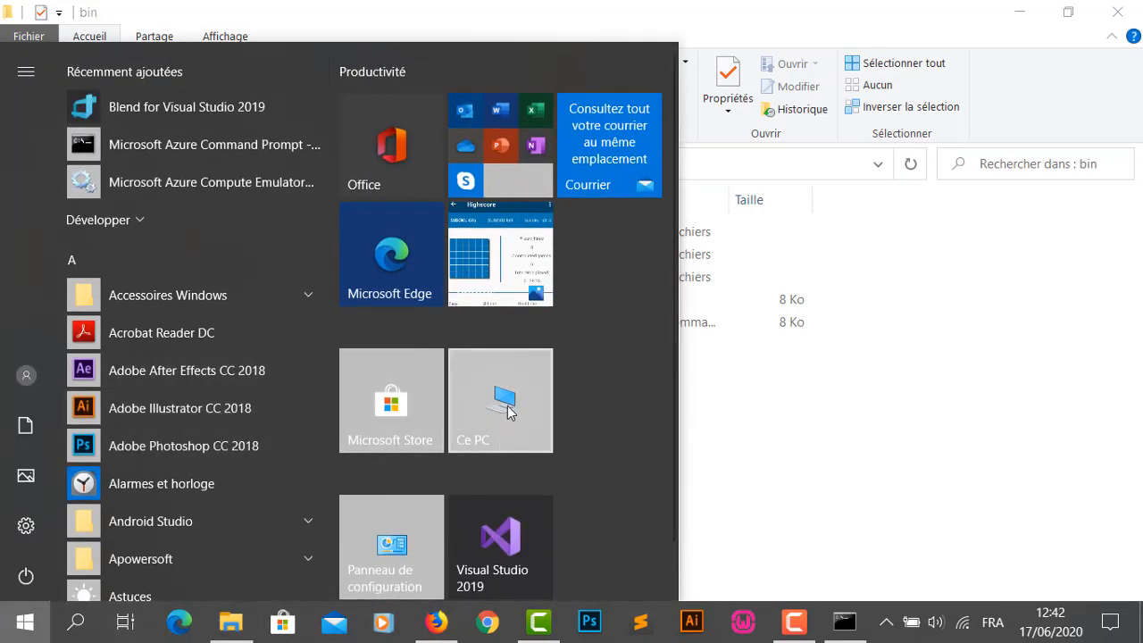
click(506, 405)
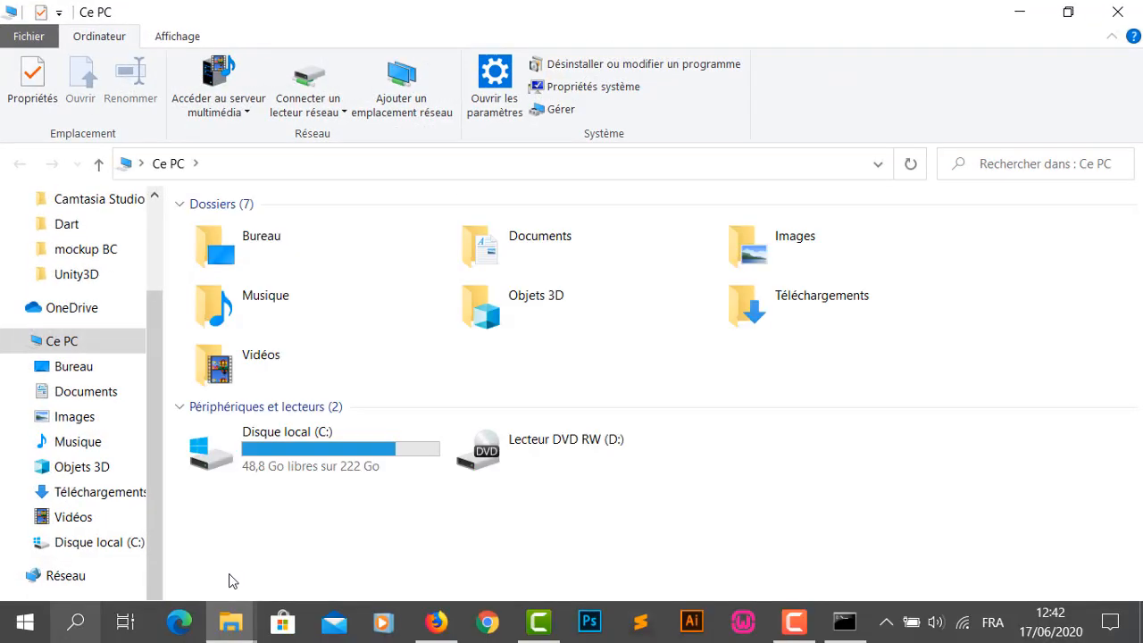
click(1132, 7)
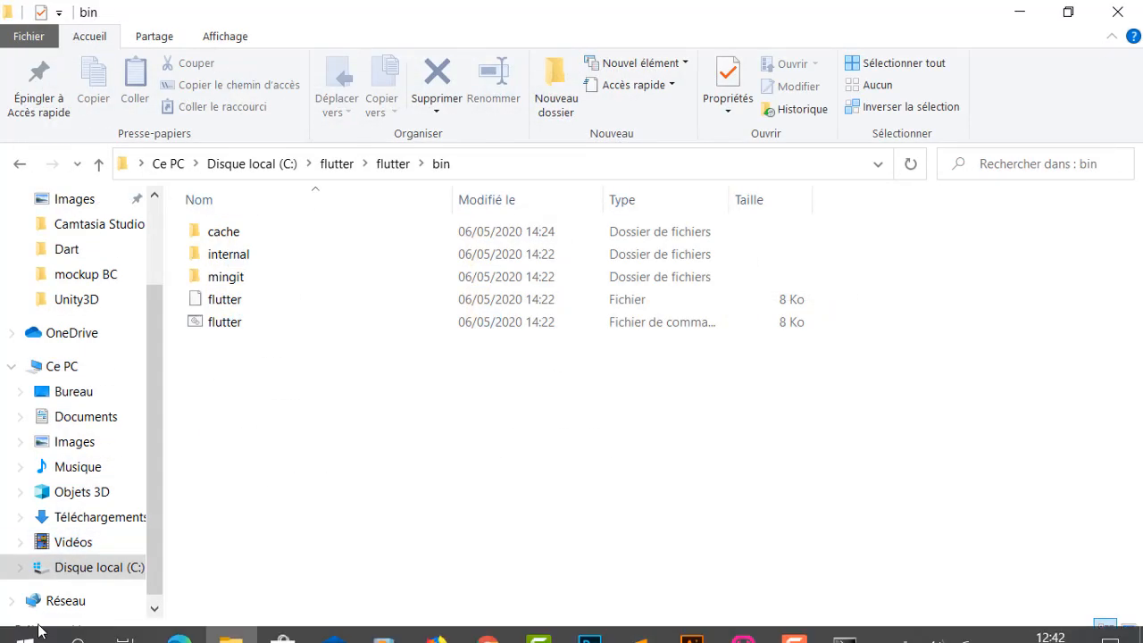
Step: Show the properties of Ce PC and open the environment variables from the advanced system settings
click(25, 623)
right_click(513, 411)
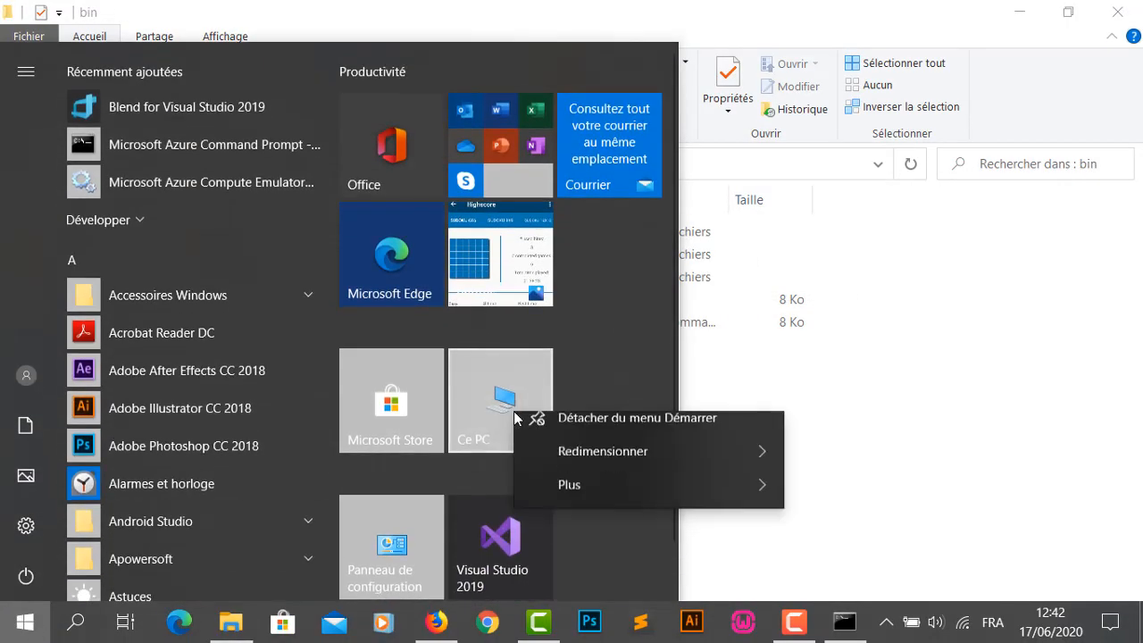
mouse_move(580, 501)
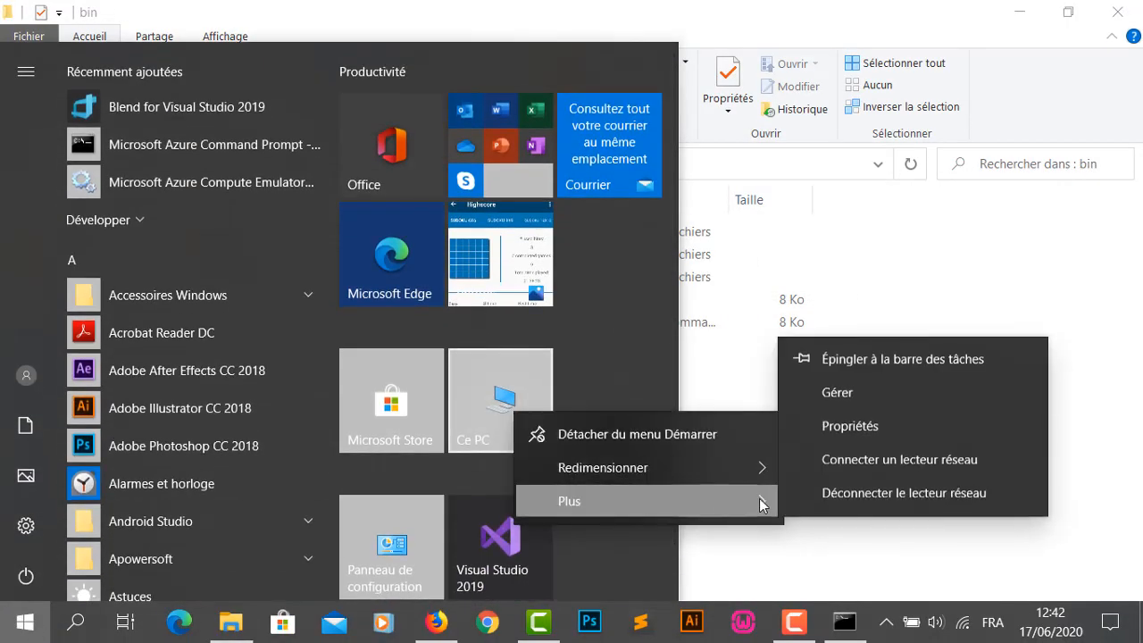
click(883, 427)
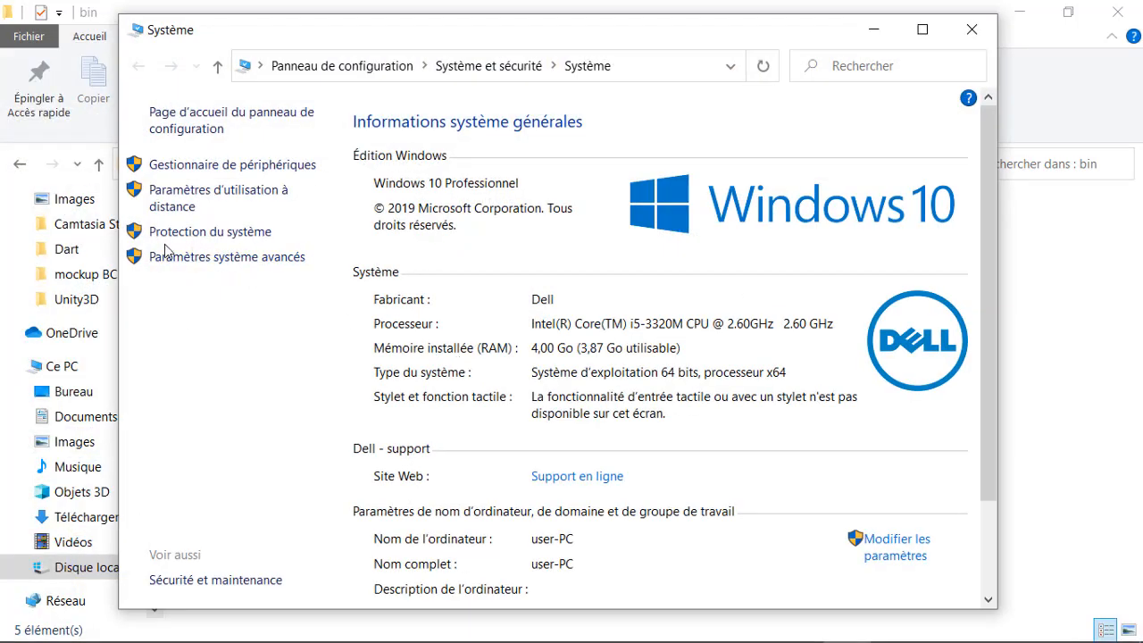
click(238, 259)
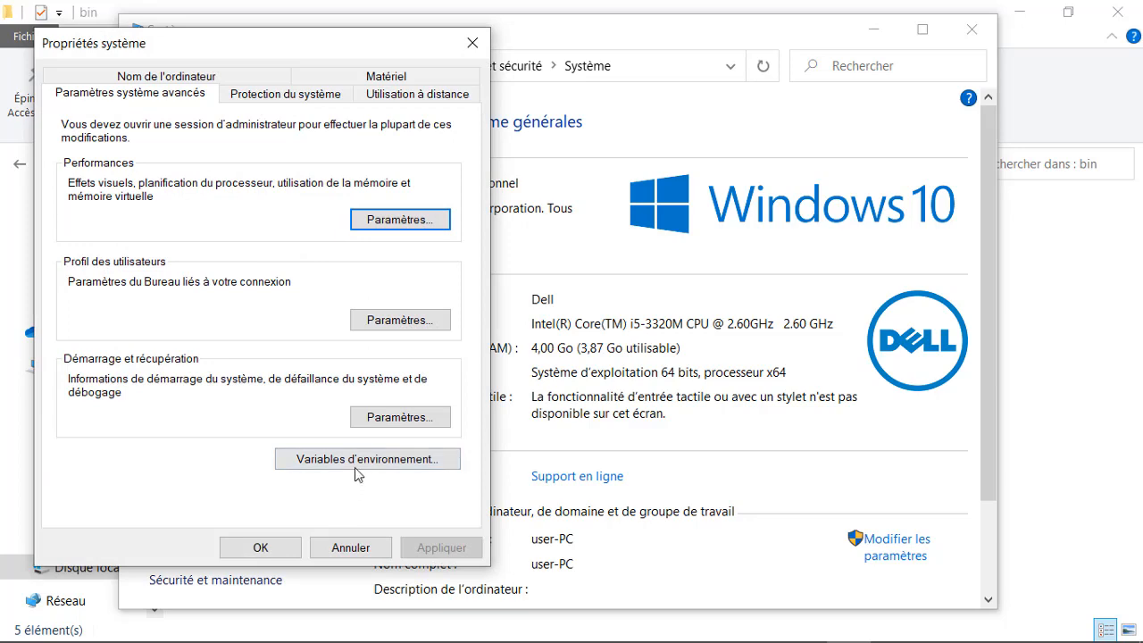
click(391, 459)
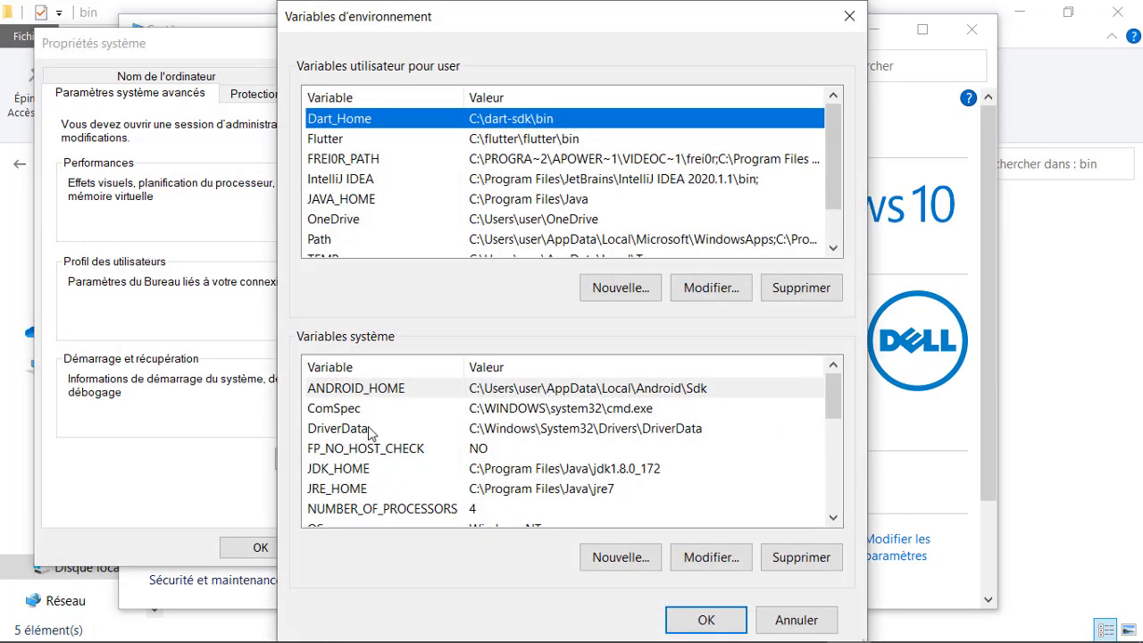
Step: Examine the entries of the system Path variable and close its editor without changes
scroll(373, 437, down, 1)
scroll(373, 438, up, 1)
scroll(373, 437, down, 1)
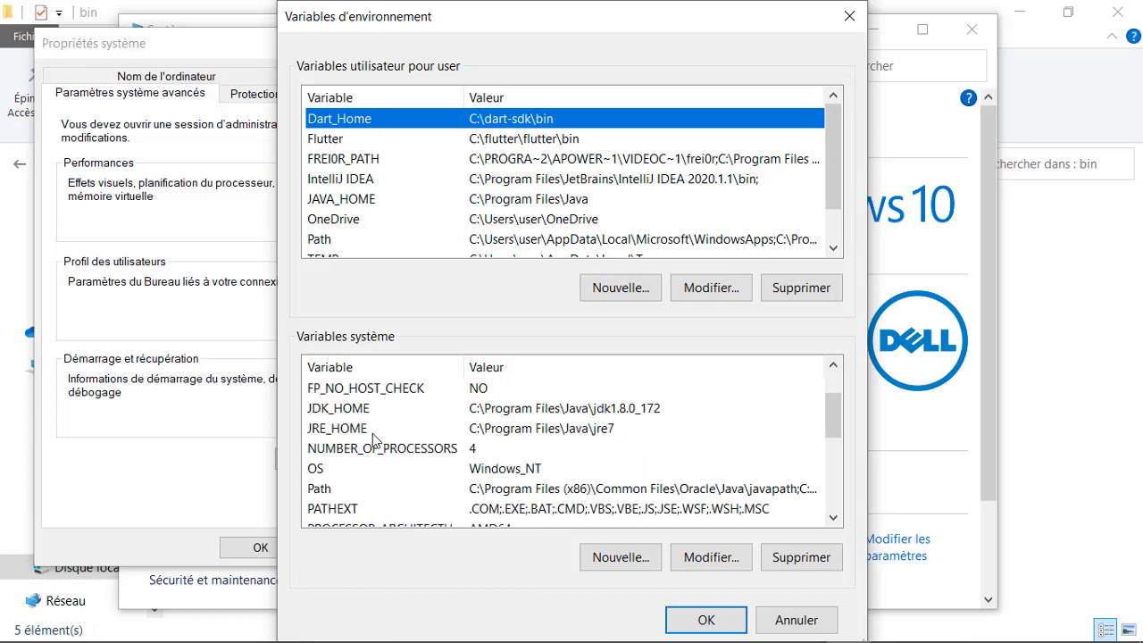
click(357, 490)
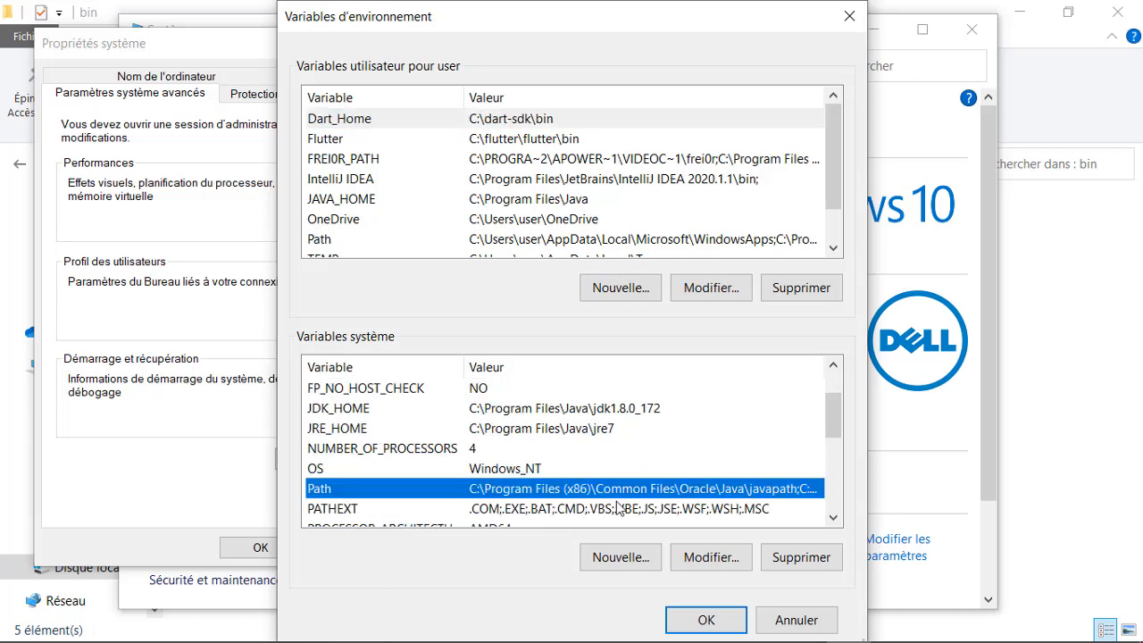
click(706, 557)
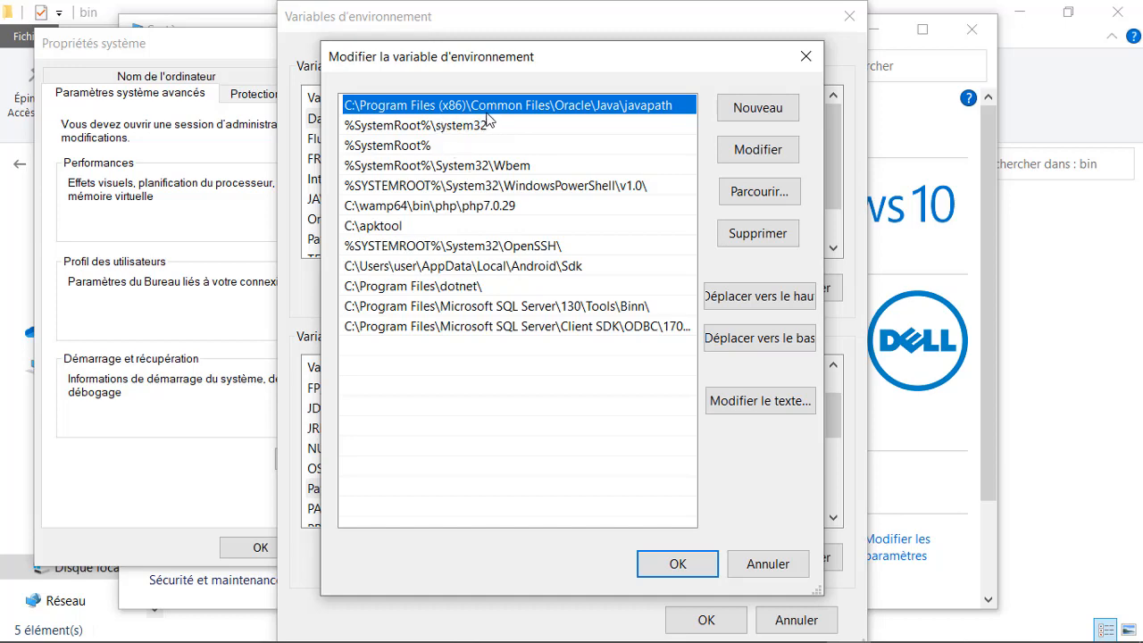
click(806, 56)
Step: Check the user Path variable for a flutter\bin entry and close its editor without changes
scroll(402, 187, down, 1)
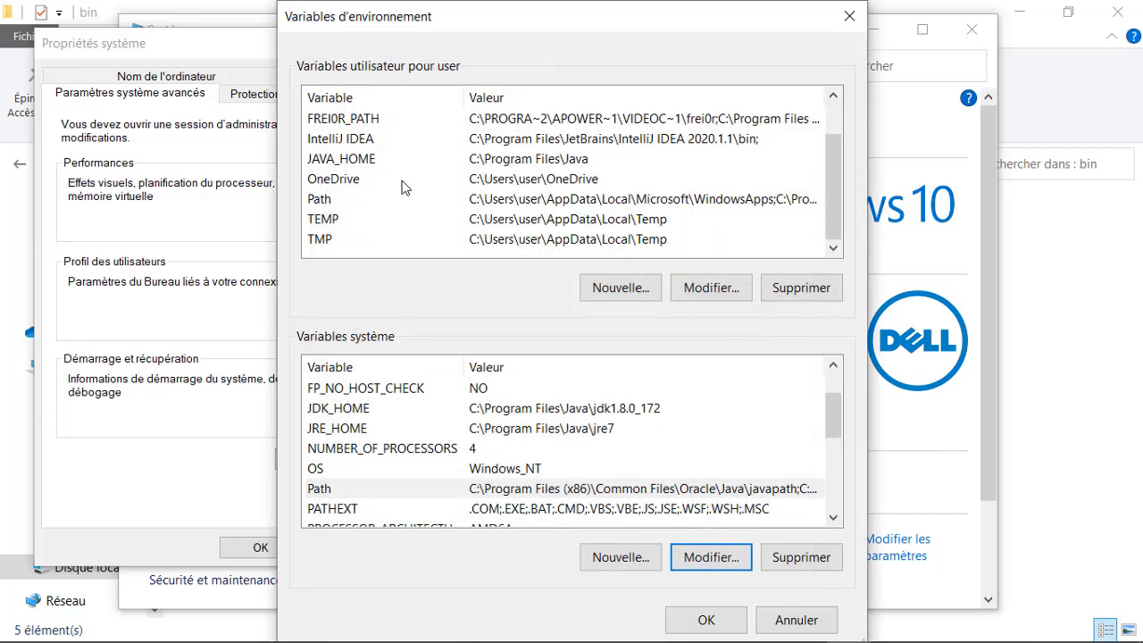
scroll(401, 187, up, 1)
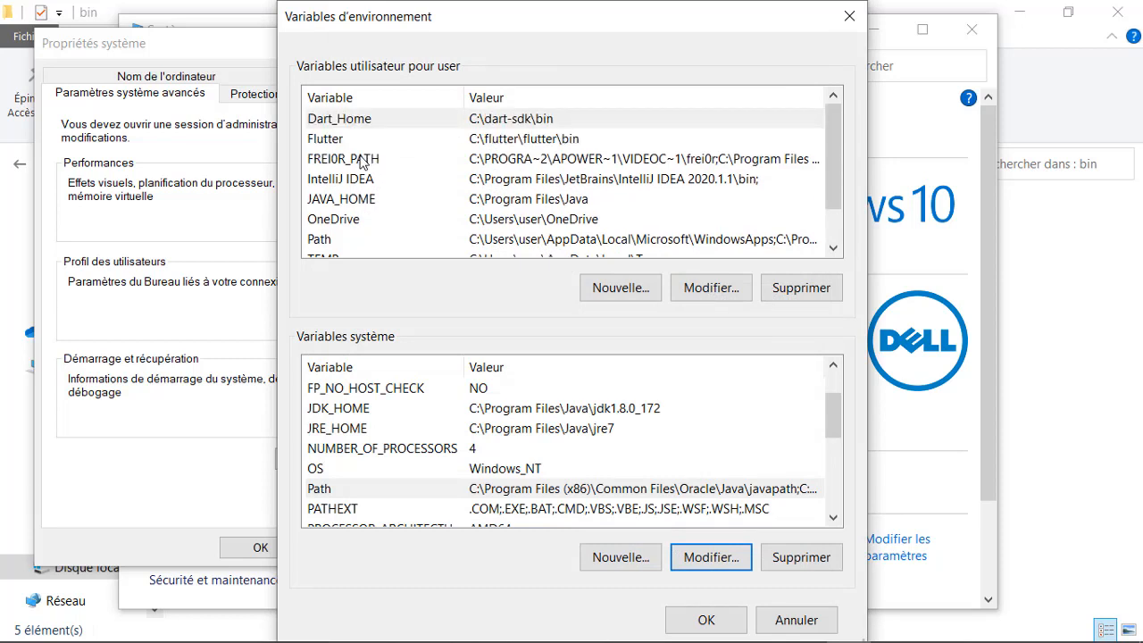
click(341, 245)
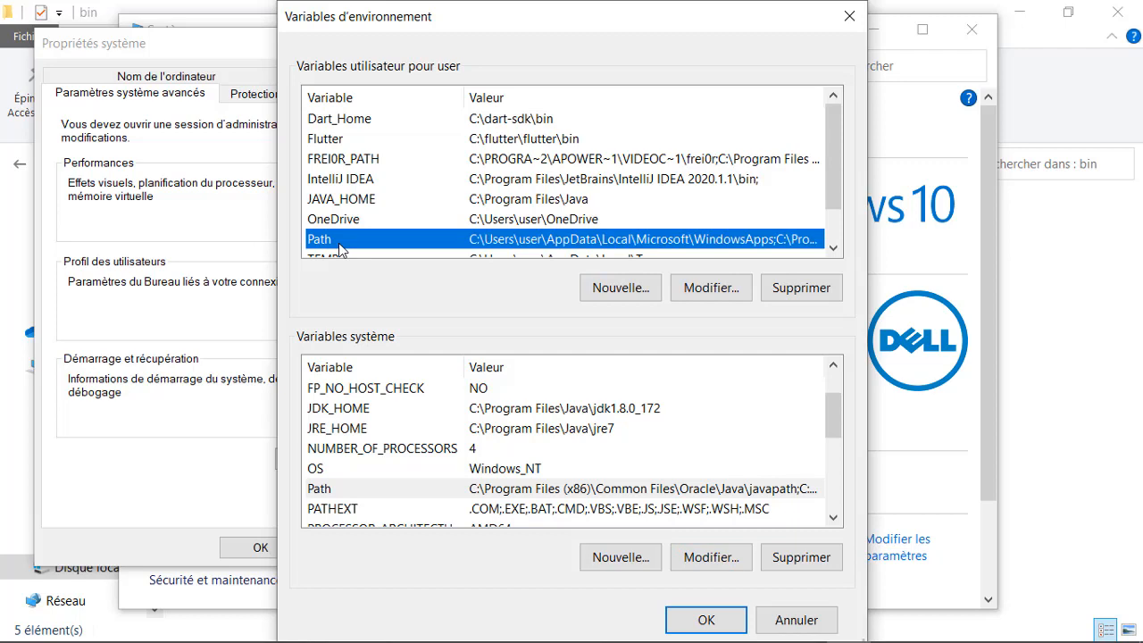
click(707, 289)
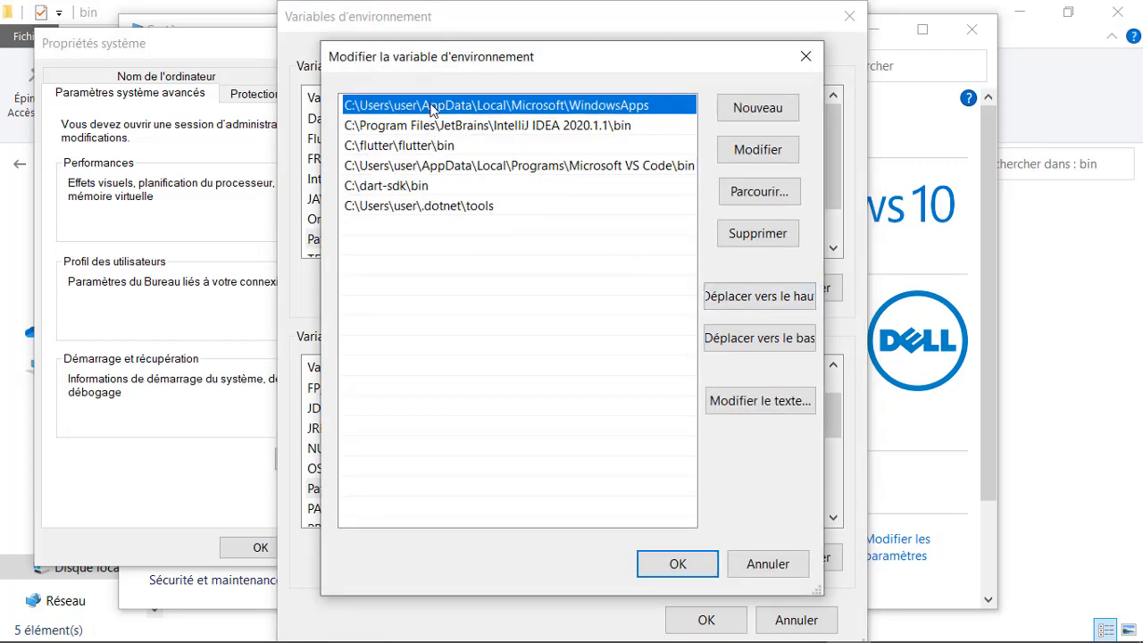
click(806, 58)
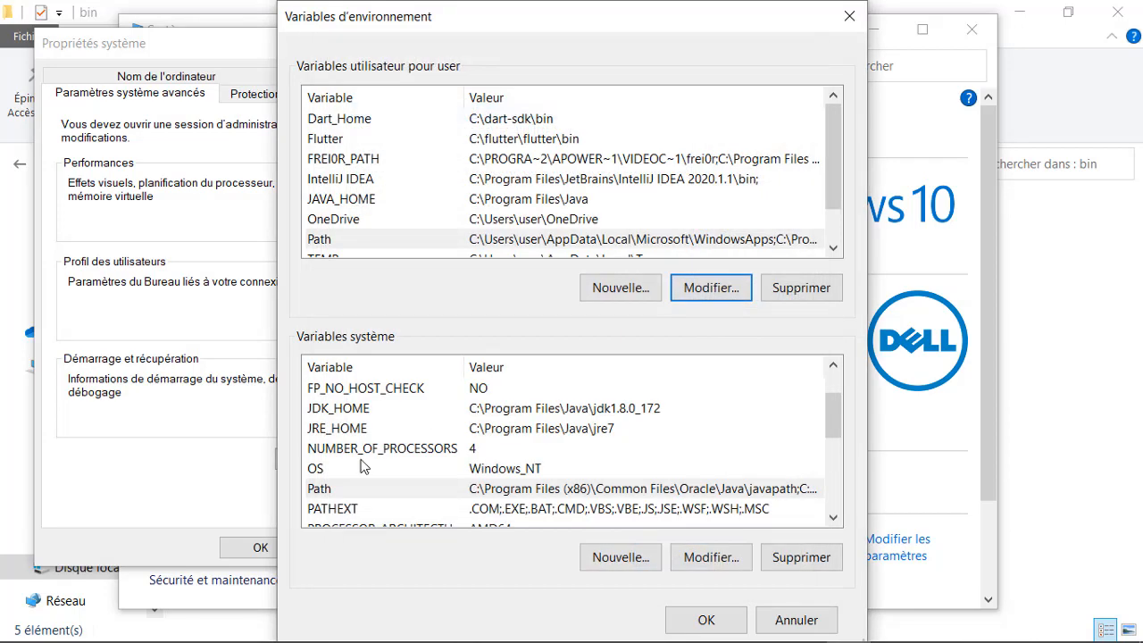
Step: Add the copied path C:\flutter\flutter\bin as a new entry to the system Path variable and confirm the edit
click(527, 489)
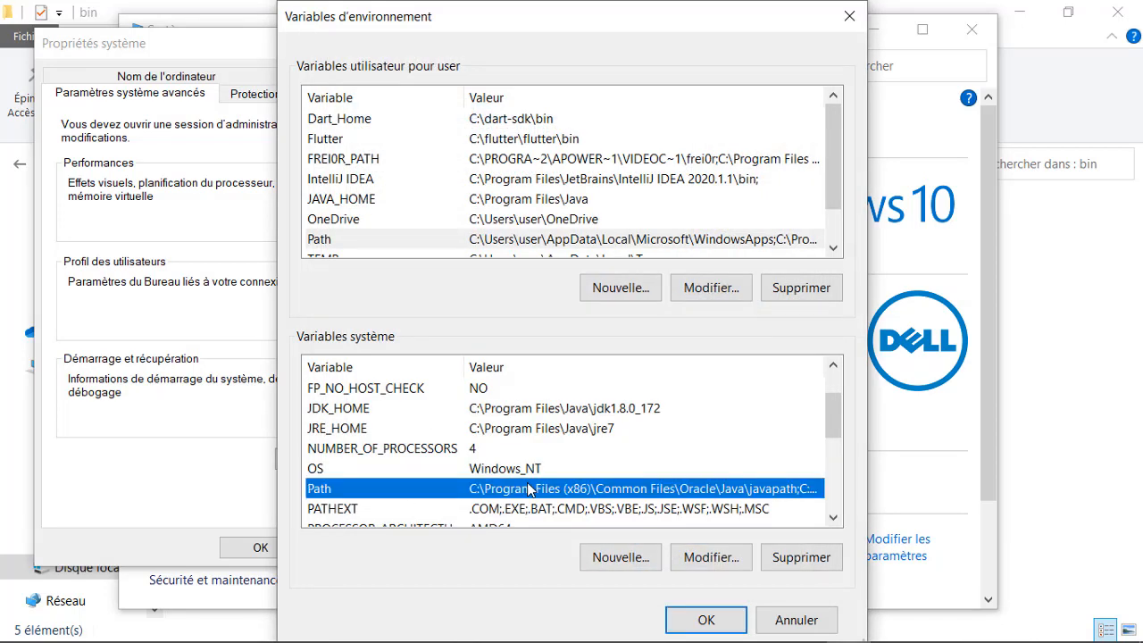
click(699, 562)
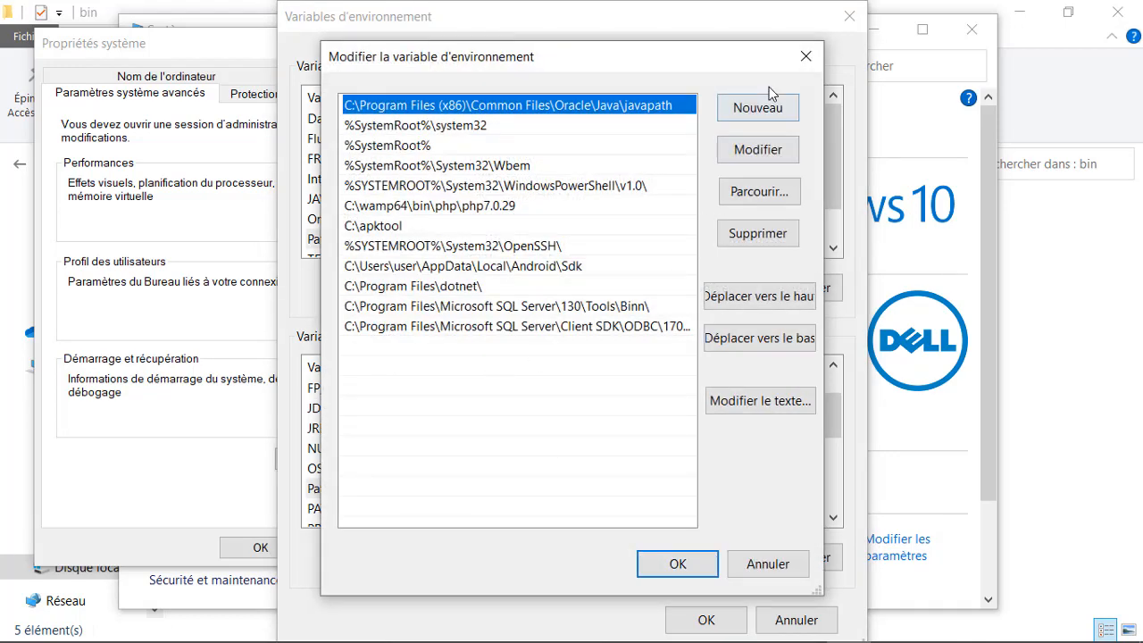
click(765, 107)
right_click(359, 342)
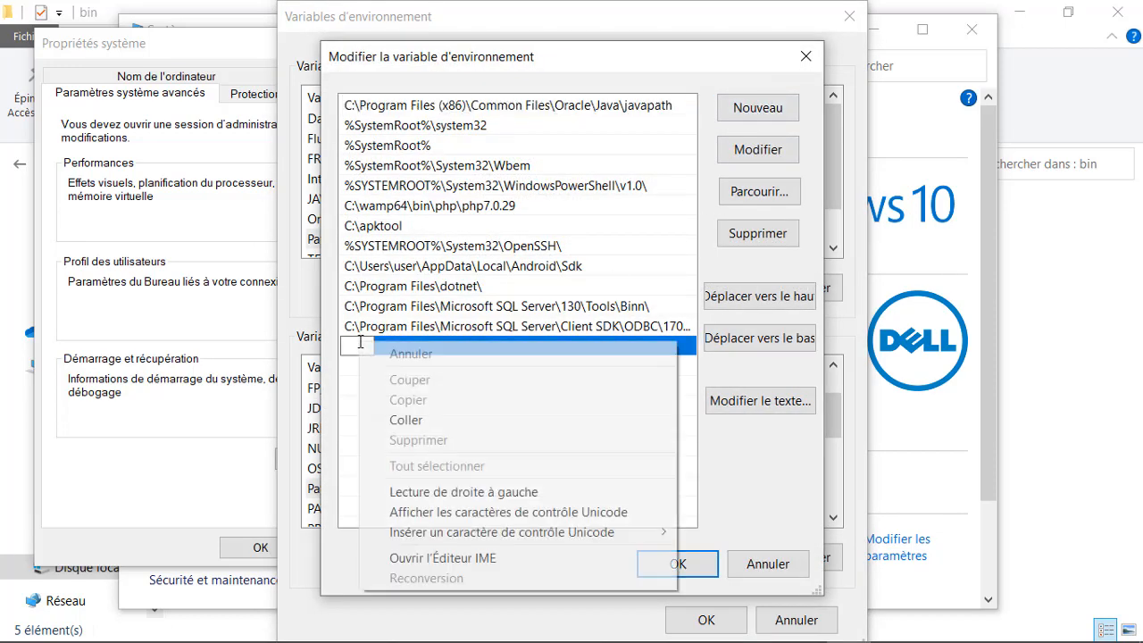
click(400, 418)
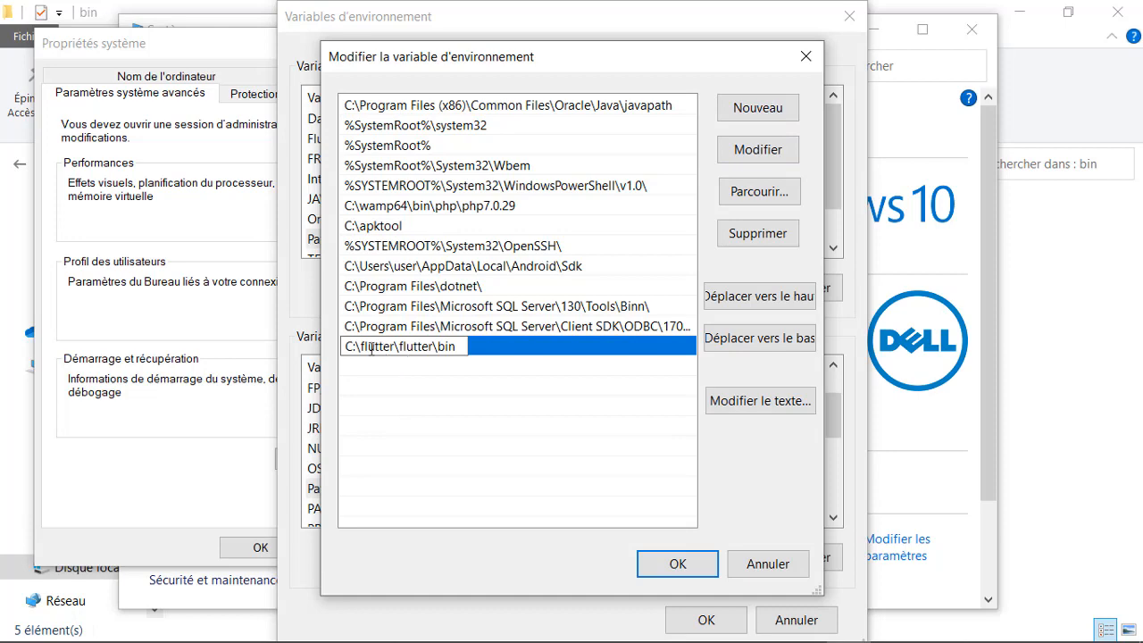
click(676, 570)
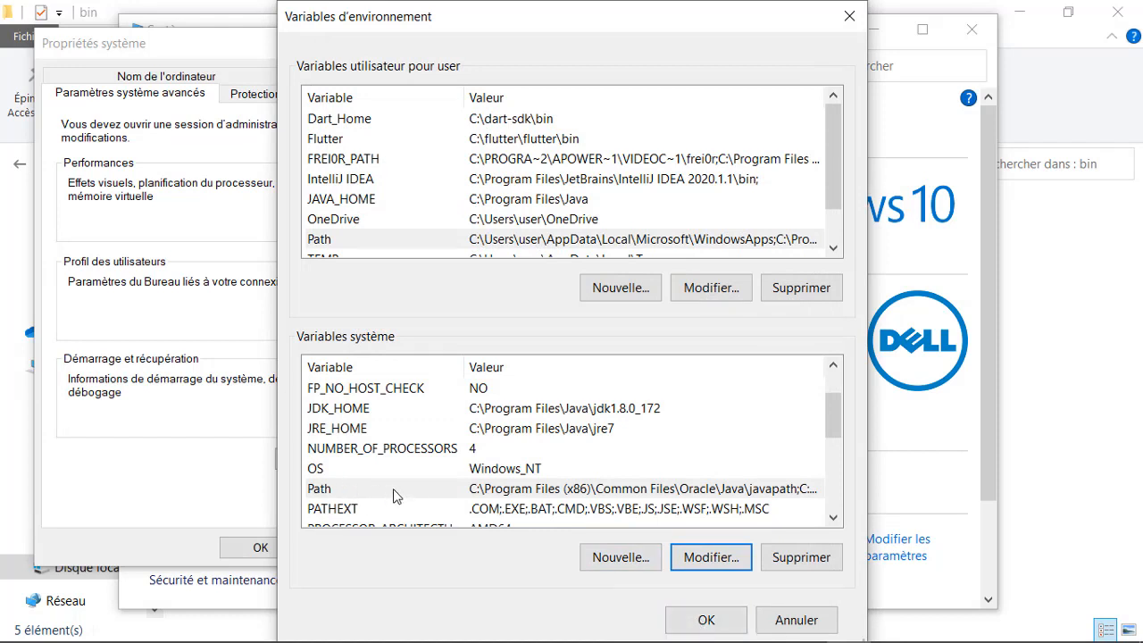
Step: Review the user Path variable's entries, confirm the environment variables and system properties, and close the Système window
double_click(320, 240)
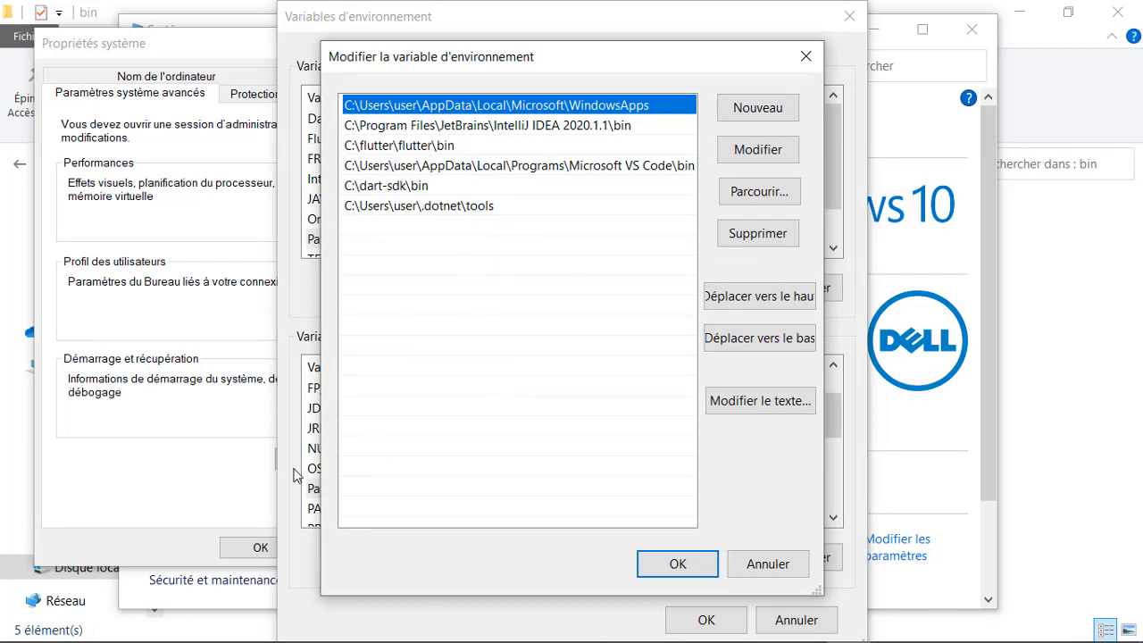
click(676, 565)
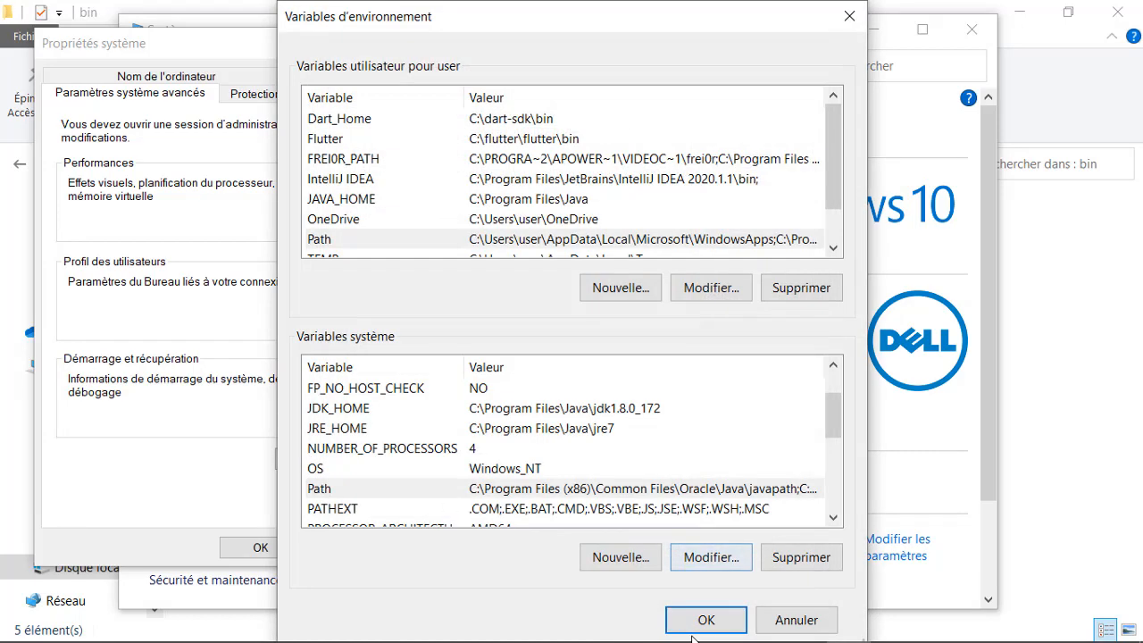
click(705, 620)
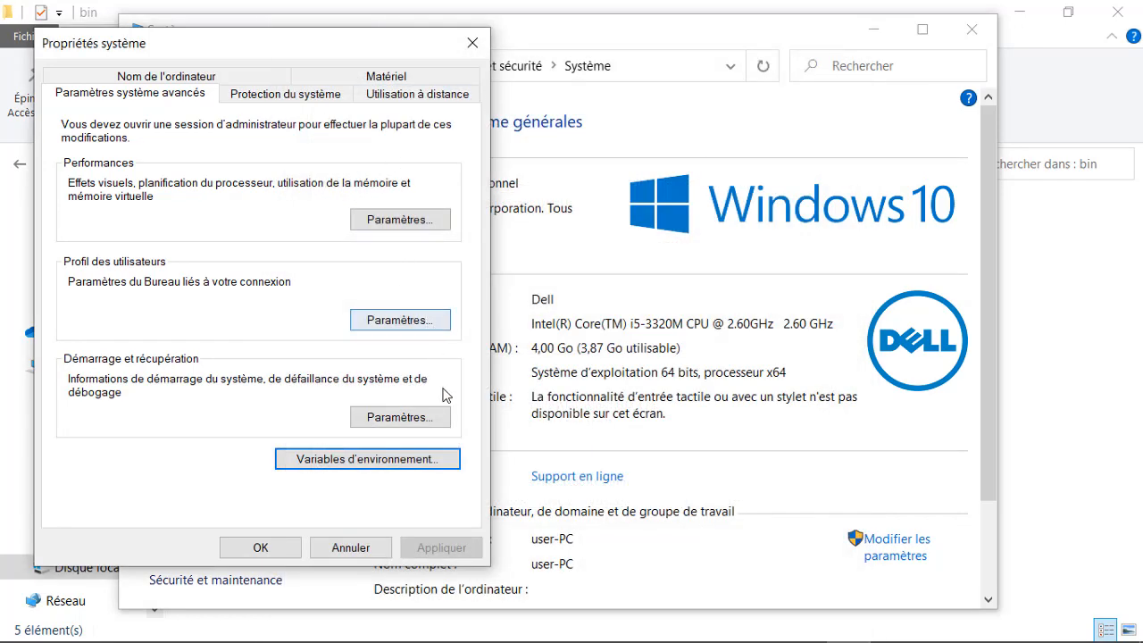
click(261, 547)
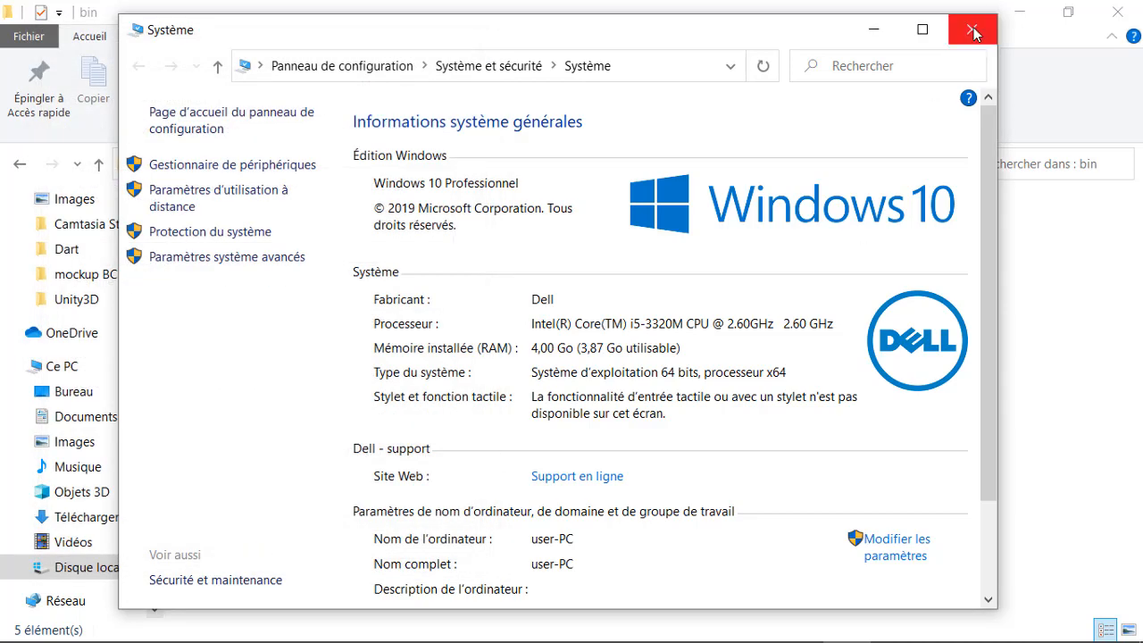
click(972, 33)
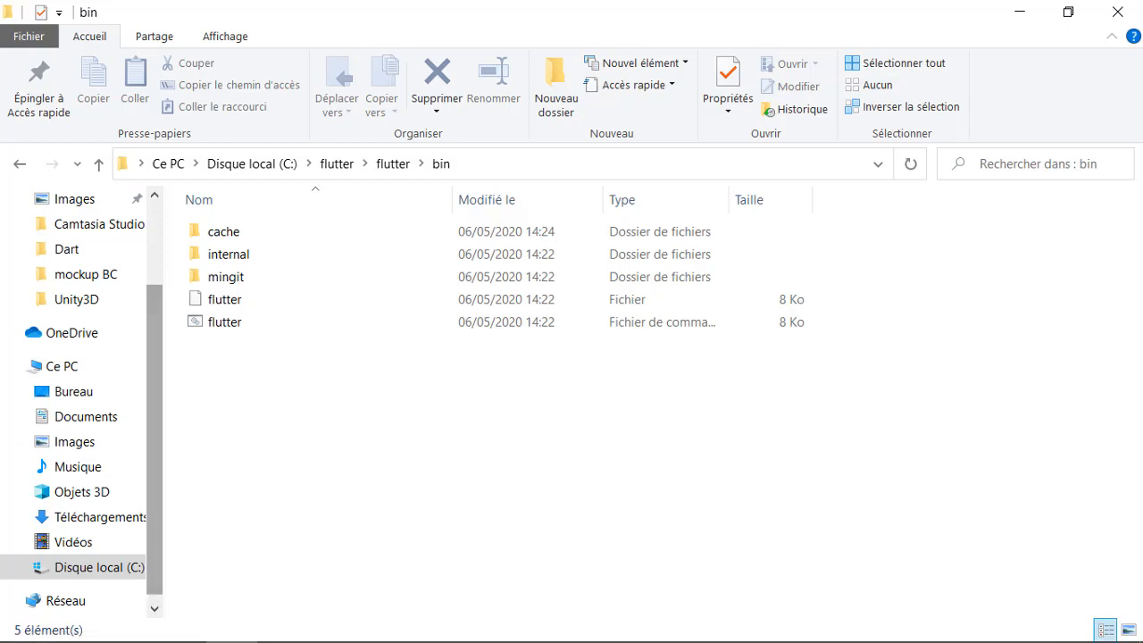
Step: Open a command prompt, go to the drive root with cd ../.., run flutter doctor, and close the prompt
mouse_move(138, 617)
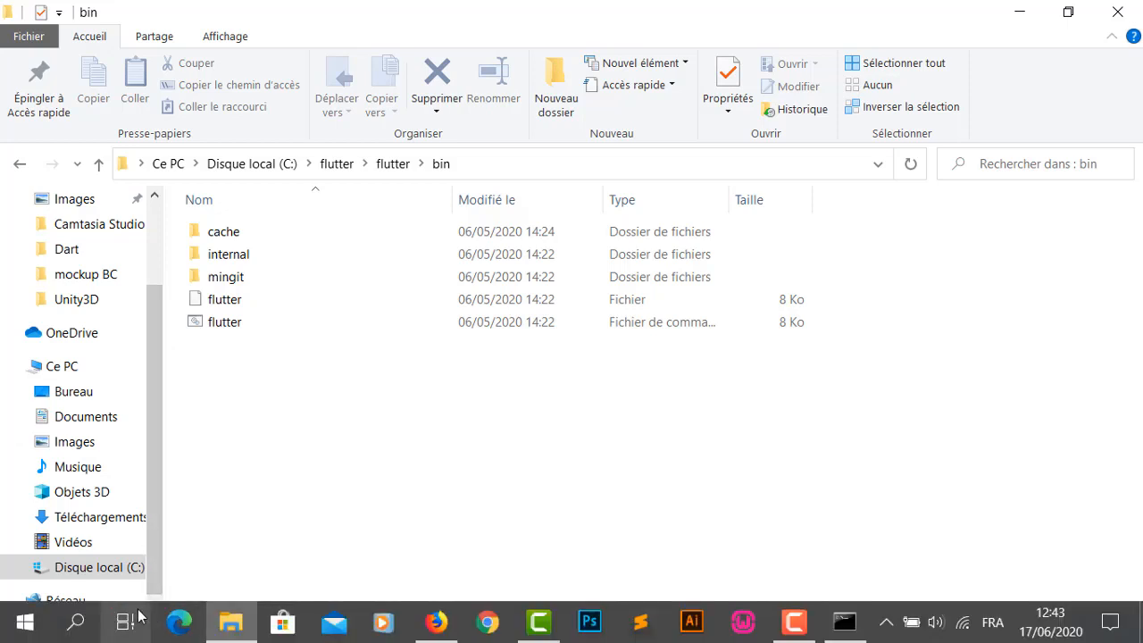
click(79, 625)
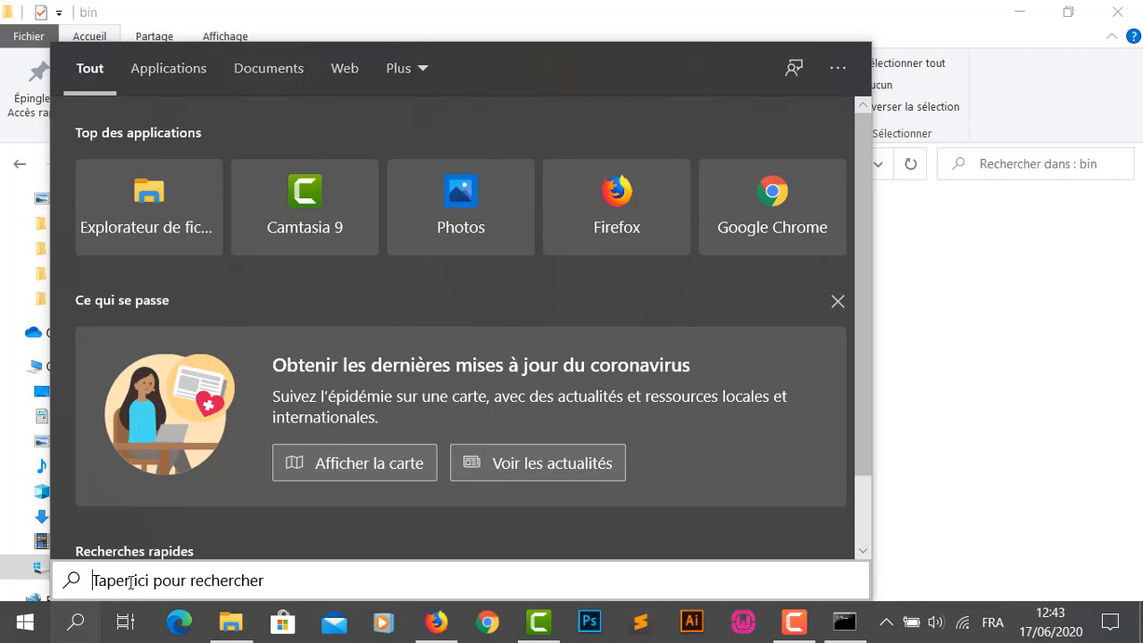
text(cmd)
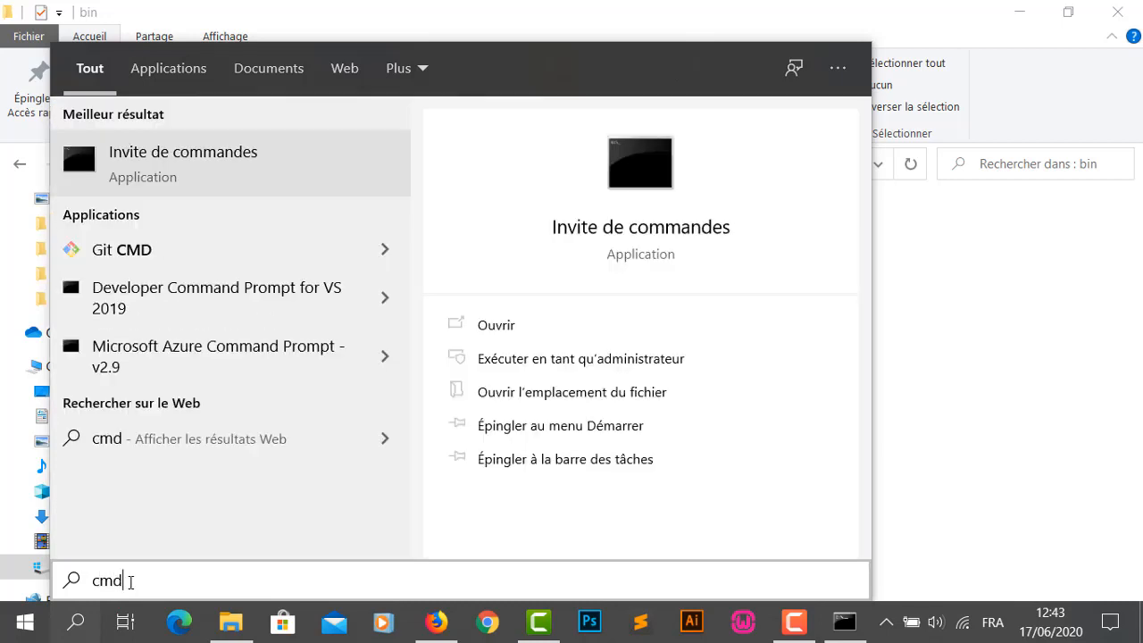
key(Return)
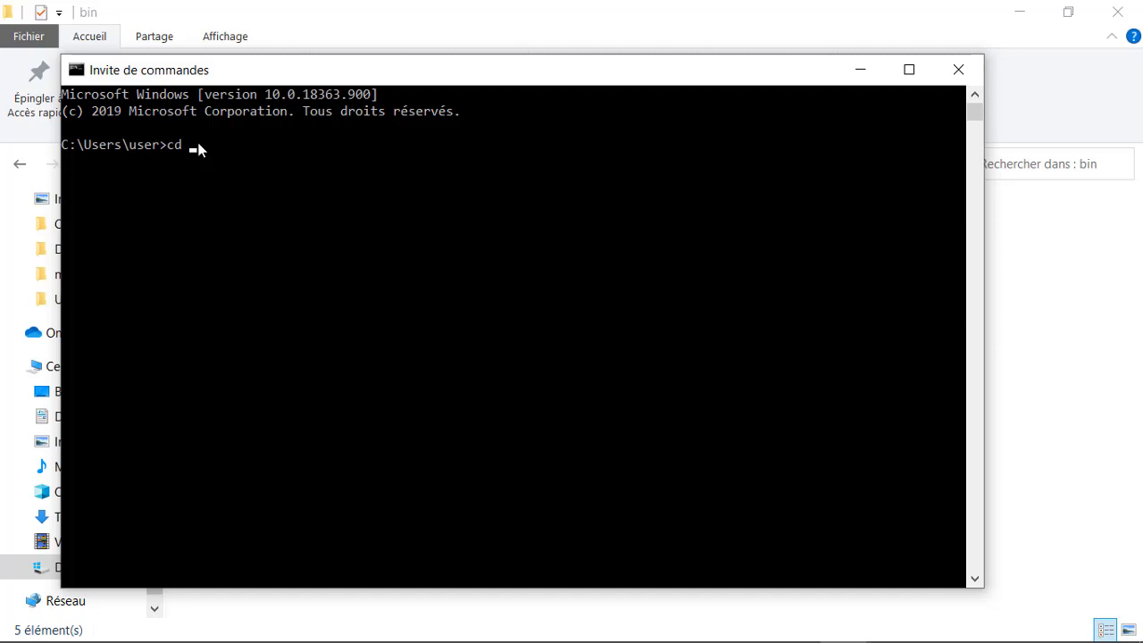
key(Return)
text(flutter doctor)
key(Return)
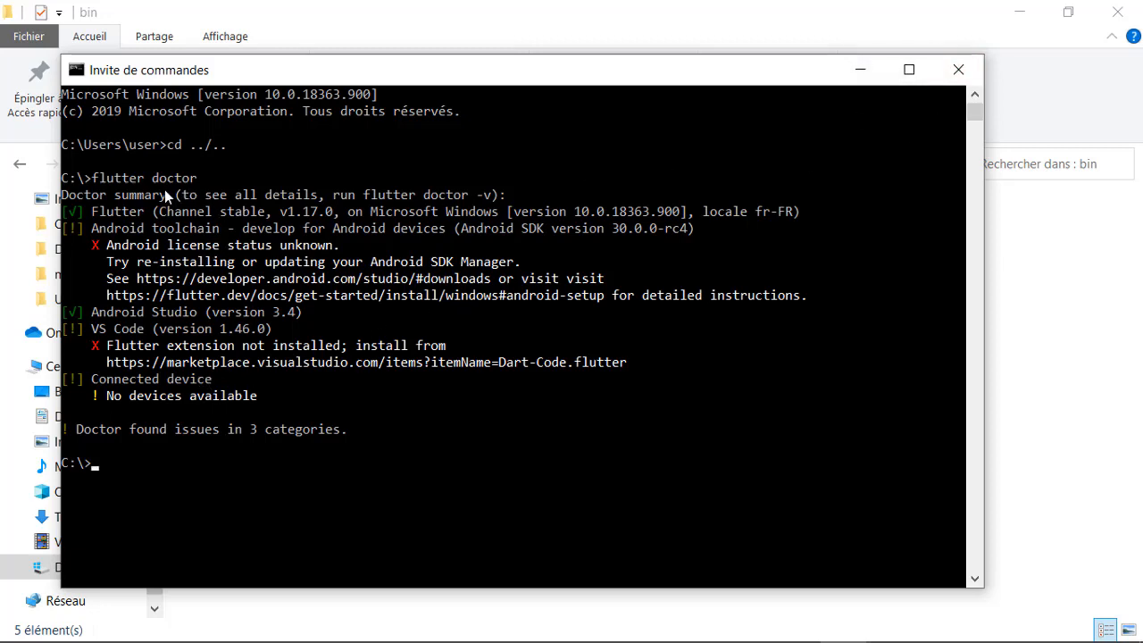
click(958, 70)
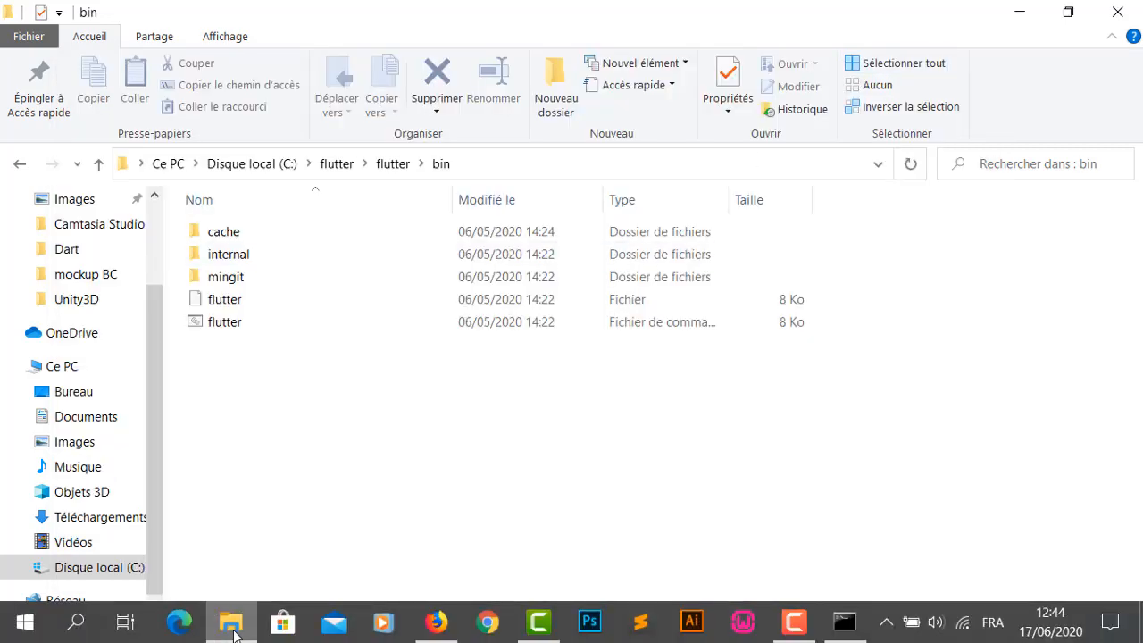
Step: Launch the Git-2.27.0-64-bit installer from the Téléchargements folder and allow it to make changes
click(221, 622)
click(946, 55)
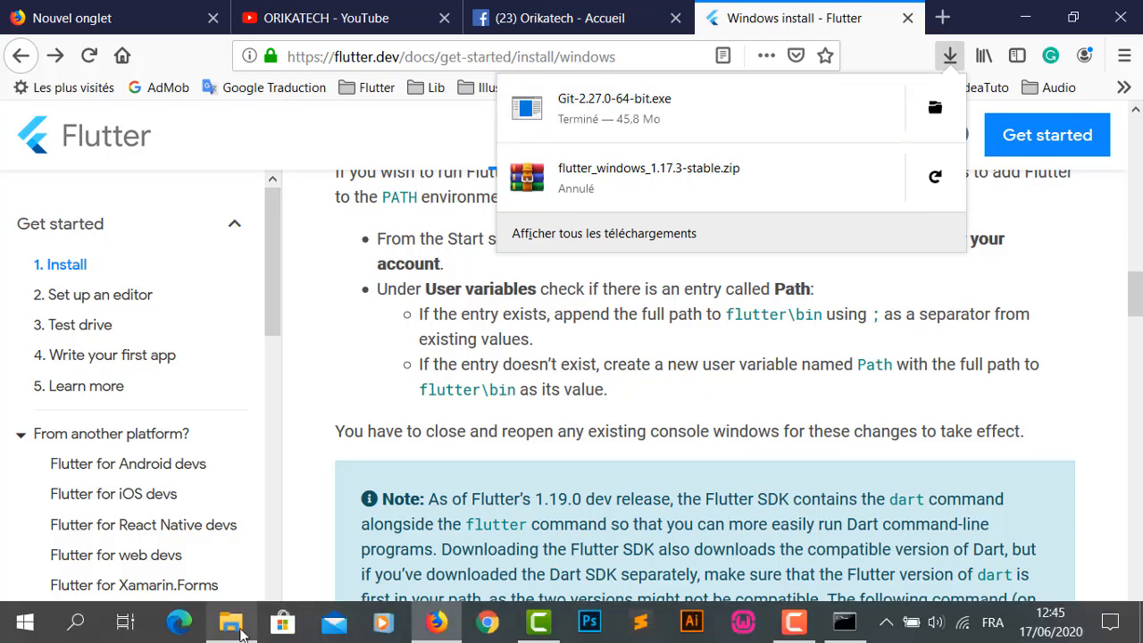
click(231, 623)
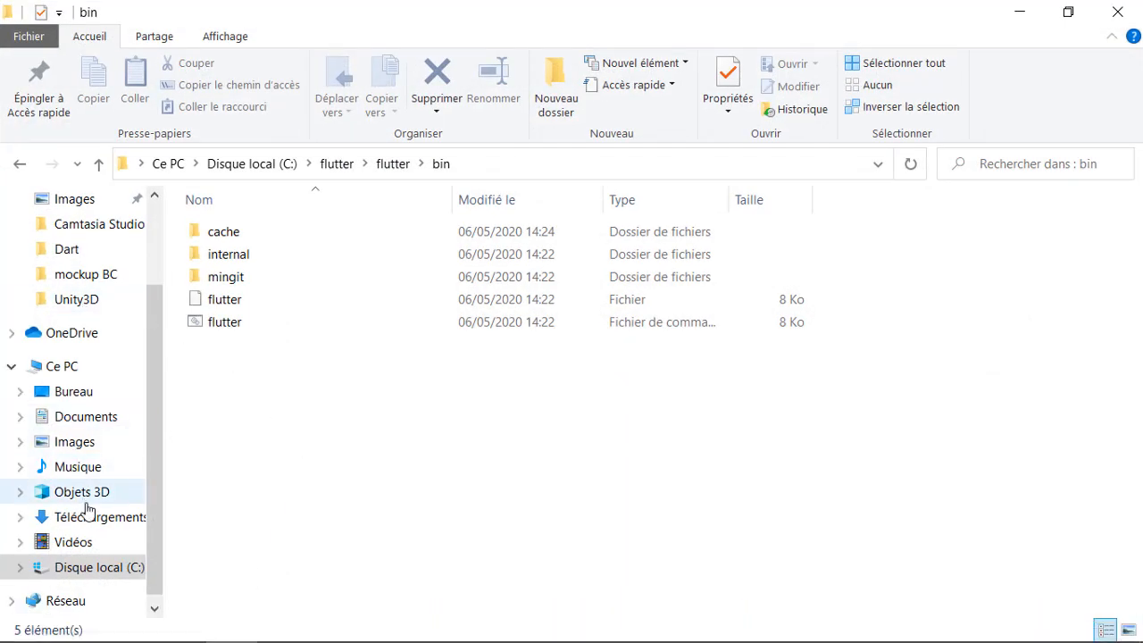
click(100, 516)
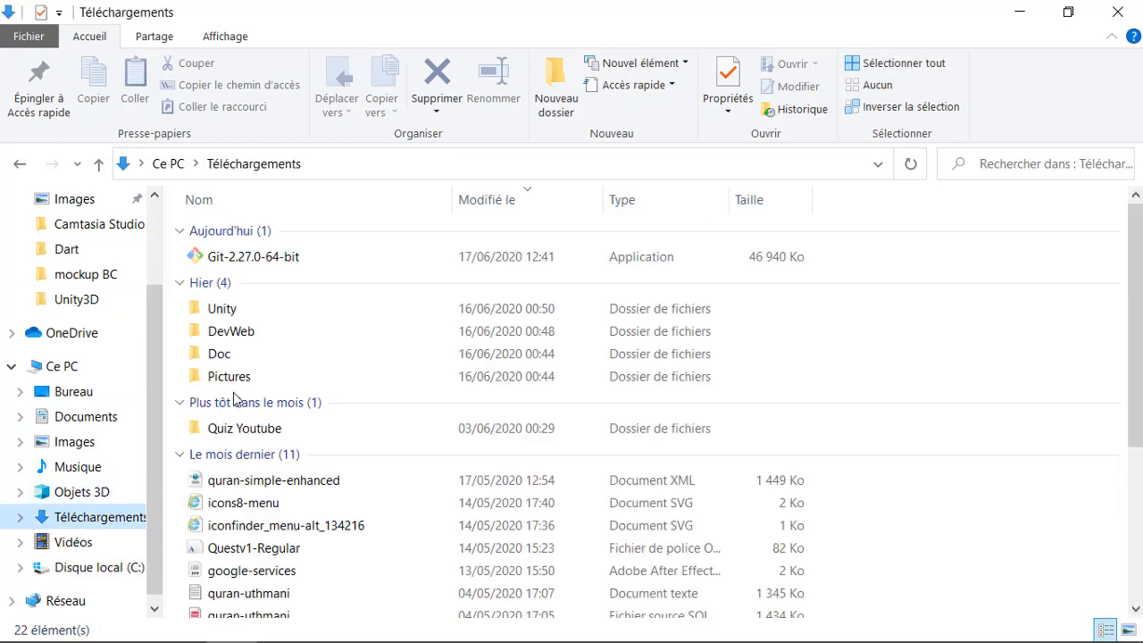
double_click(264, 258)
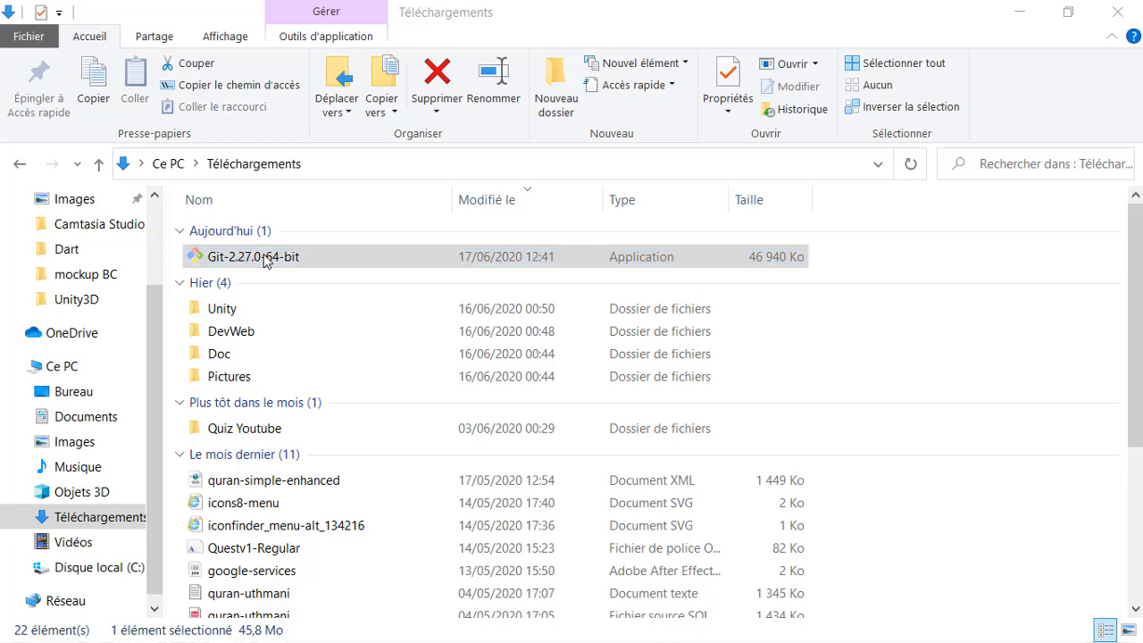
click(462, 452)
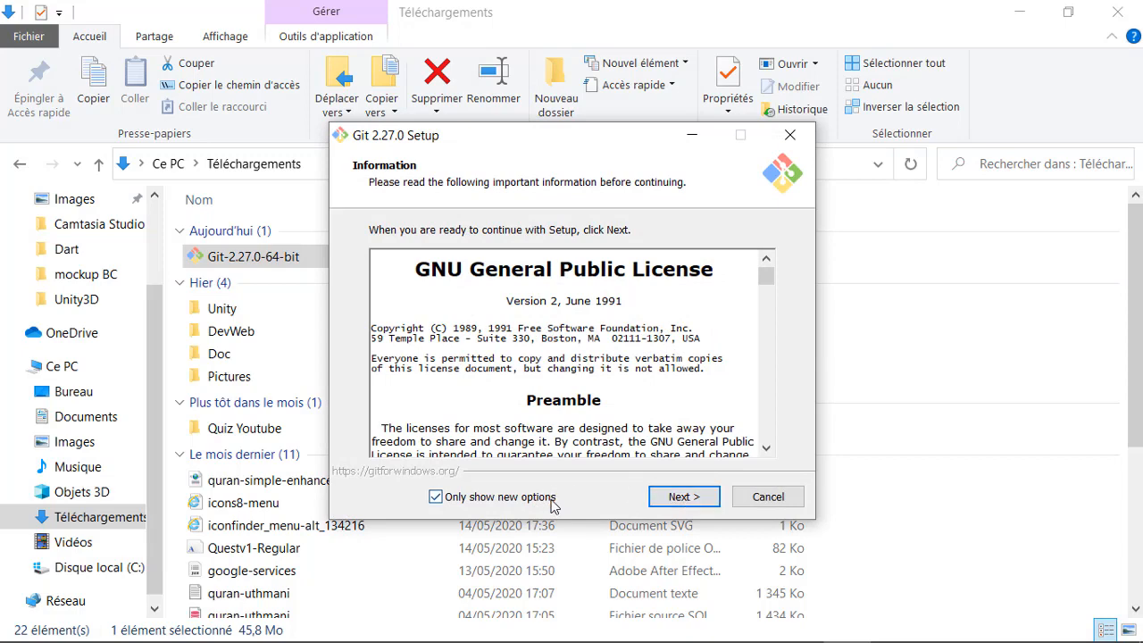
Step: Install Git with the Default (fast-forward or merge) git pull behavior and dismiss the prompt for opening the HTML file
click(682, 498)
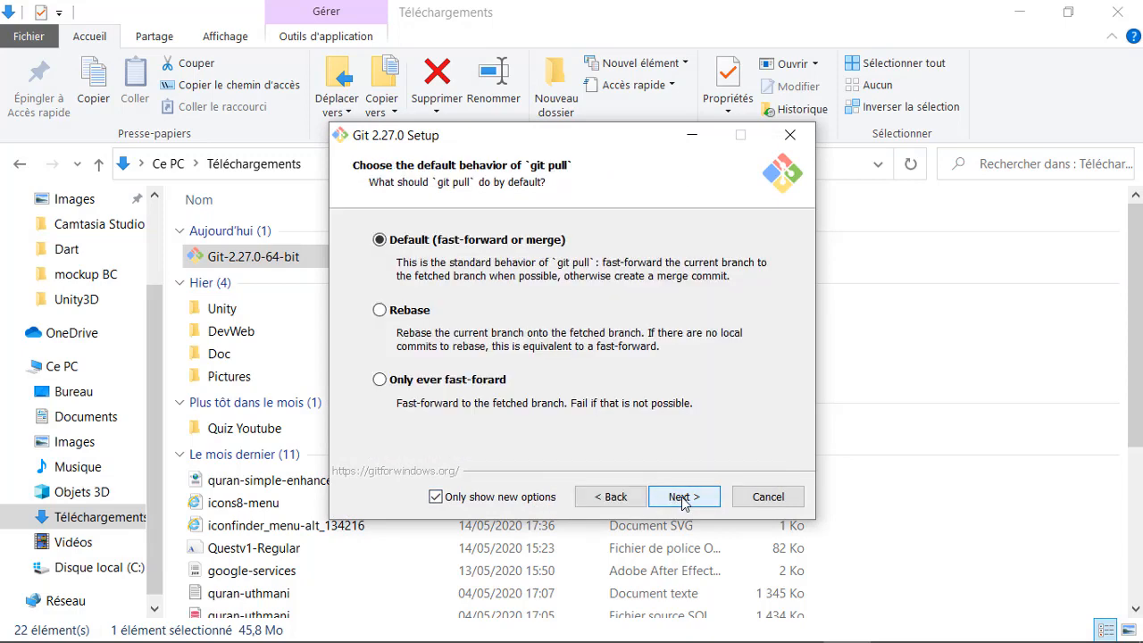
click(682, 498)
click(681, 497)
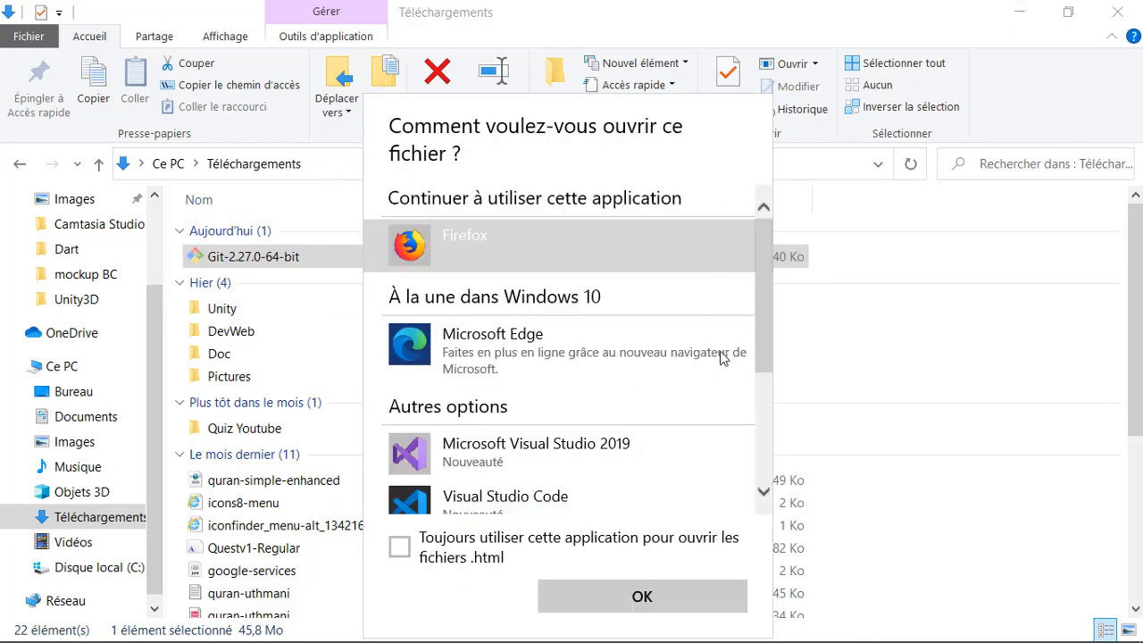
click(959, 336)
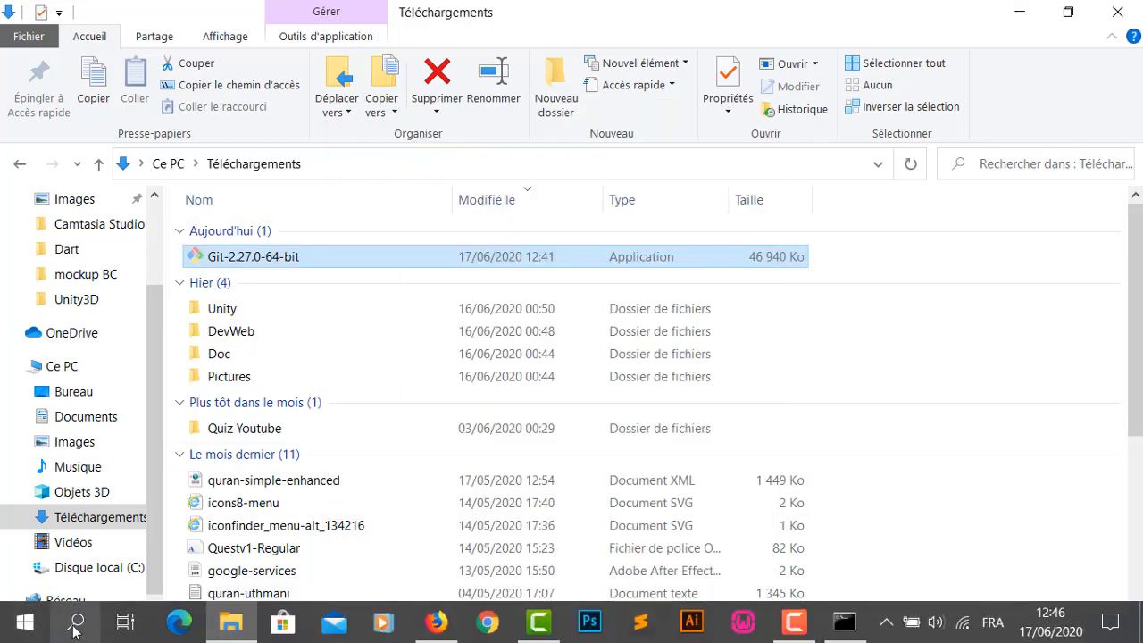
Step: Test the git command in a new command prompt, both from the user folder and from the drive root reached with cd ../.
click(76, 621)
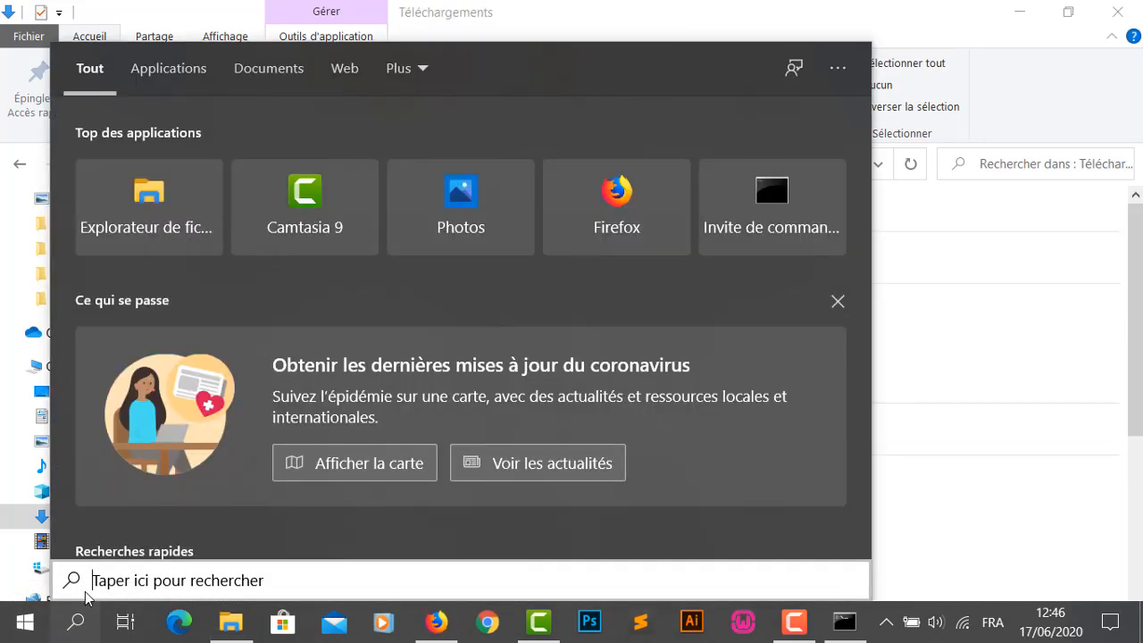
text(cmd)
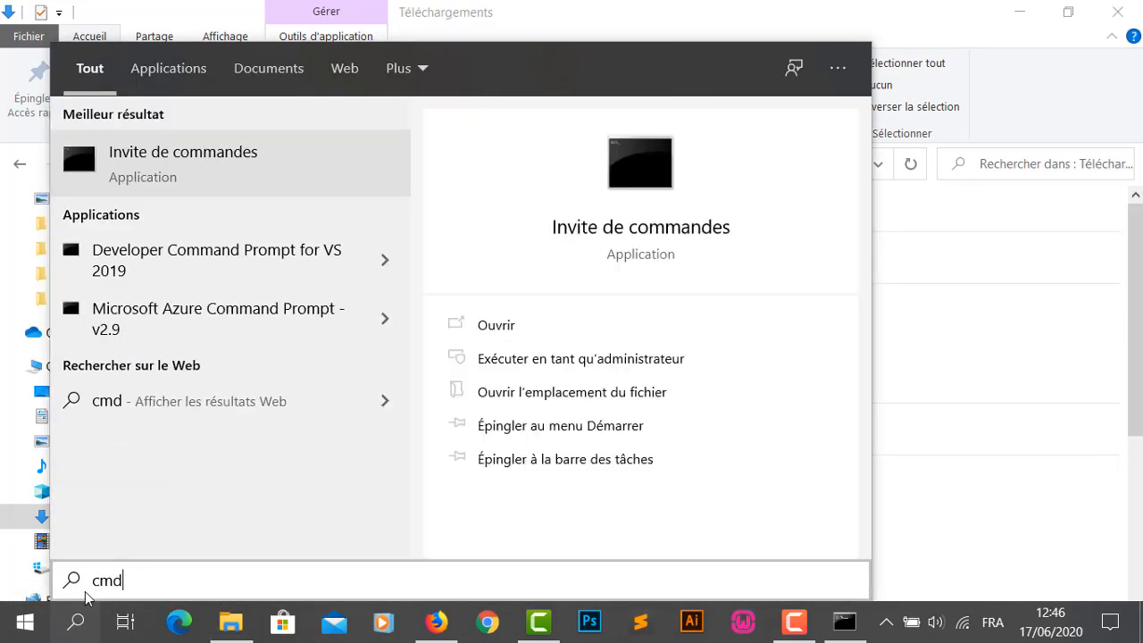
key(Return)
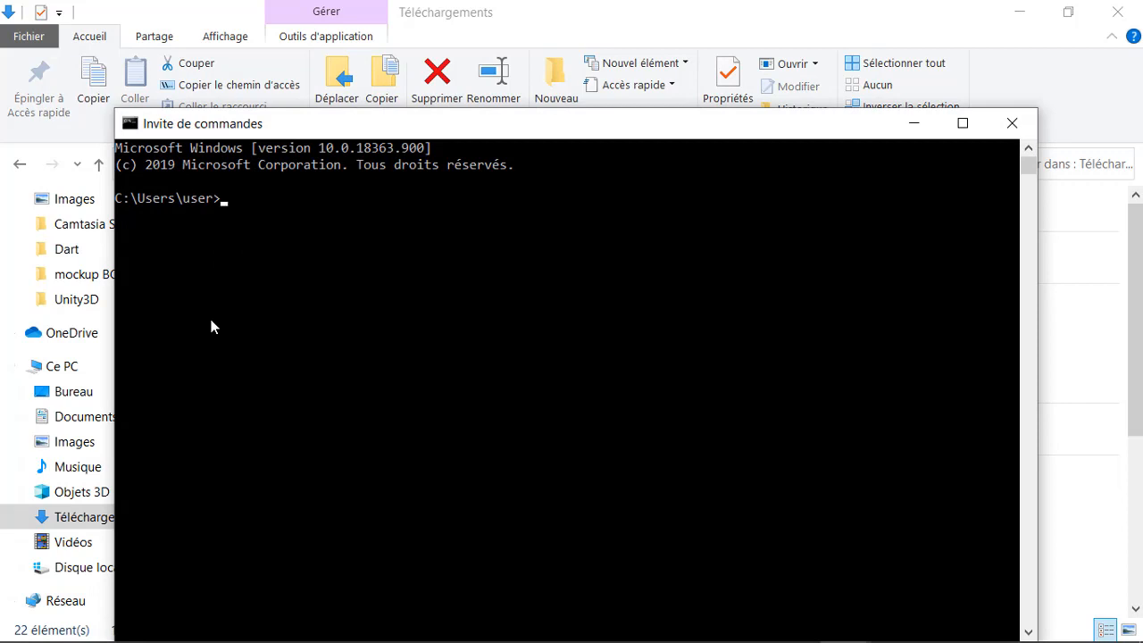
text(git)
key(Return)
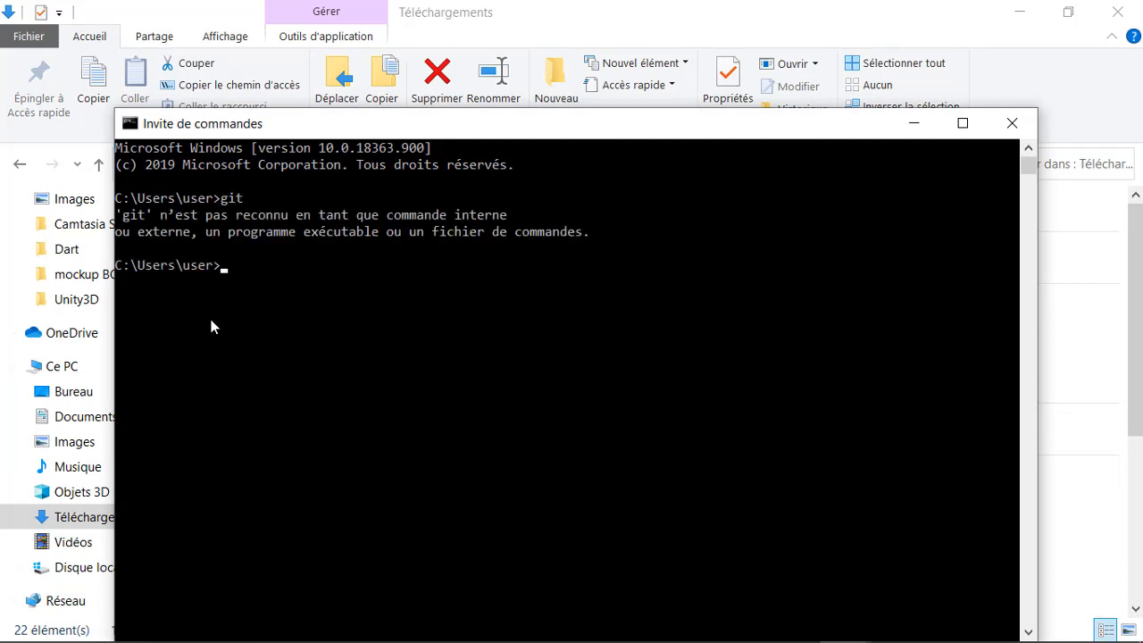
text(cd ../..)
key(Return)
text(git)
key(Return)
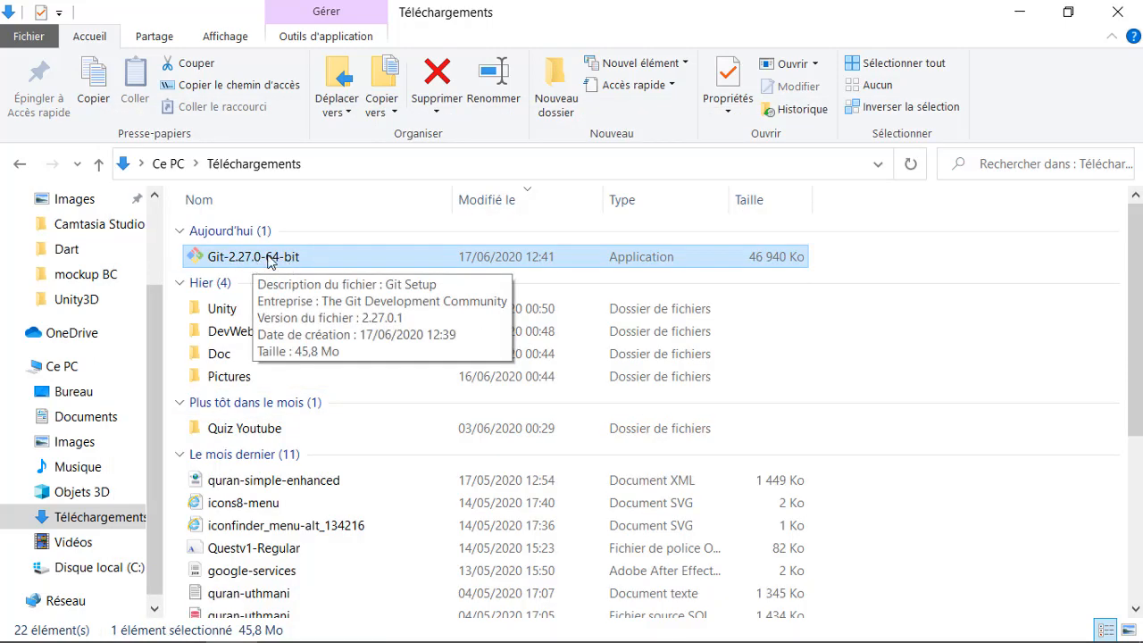
Step: Run the Git-2.27.0-64-bit installer again, allow it to make changes, and continue to the default editor choice
double_click(270, 259)
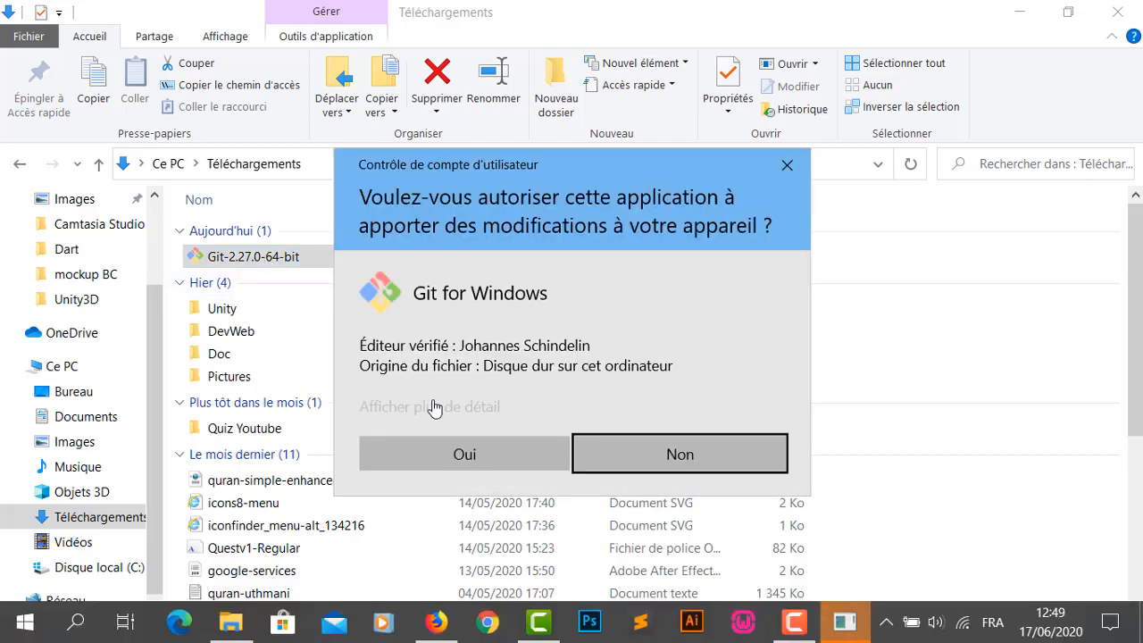
click(464, 459)
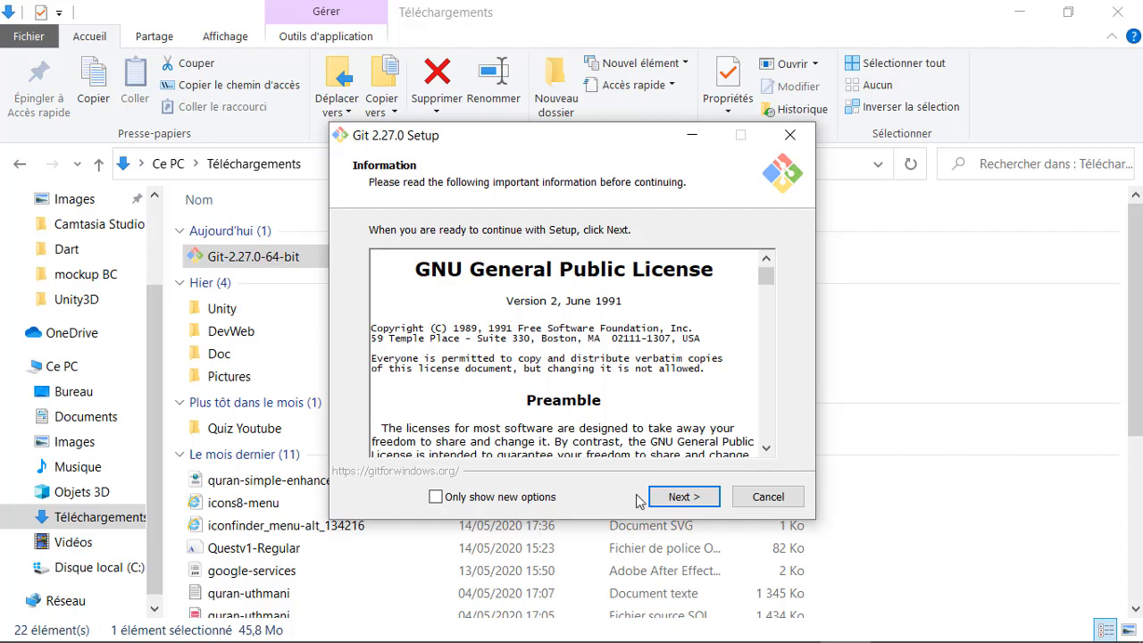
click(683, 500)
click(685, 500)
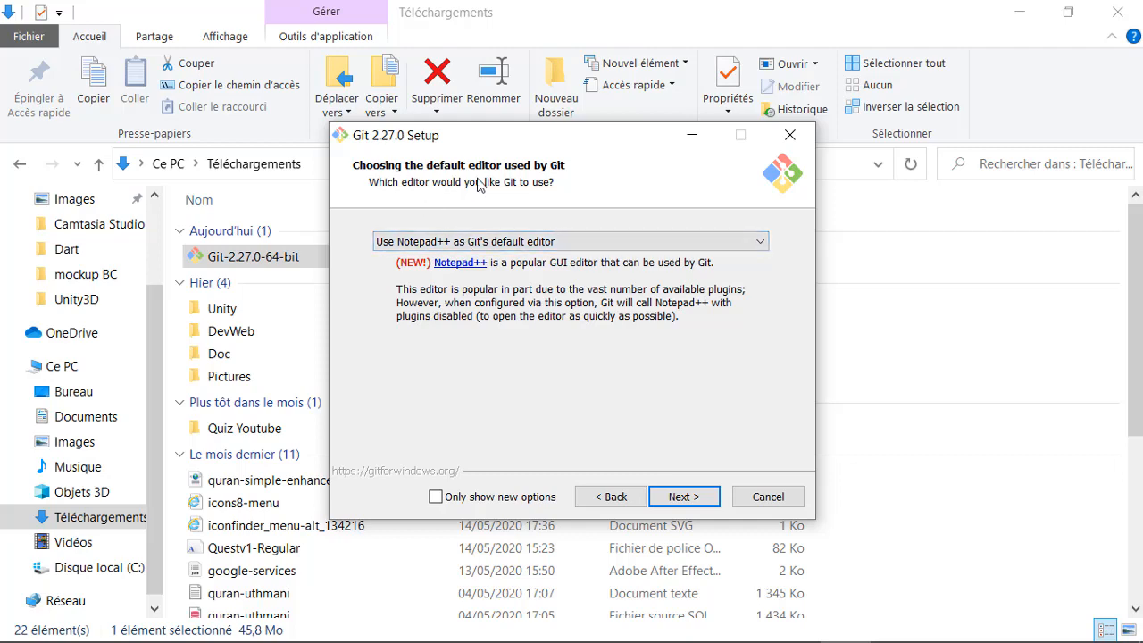
Step: Try Visual Studio Code as Git's default editor and check the other available editors
click(746, 248)
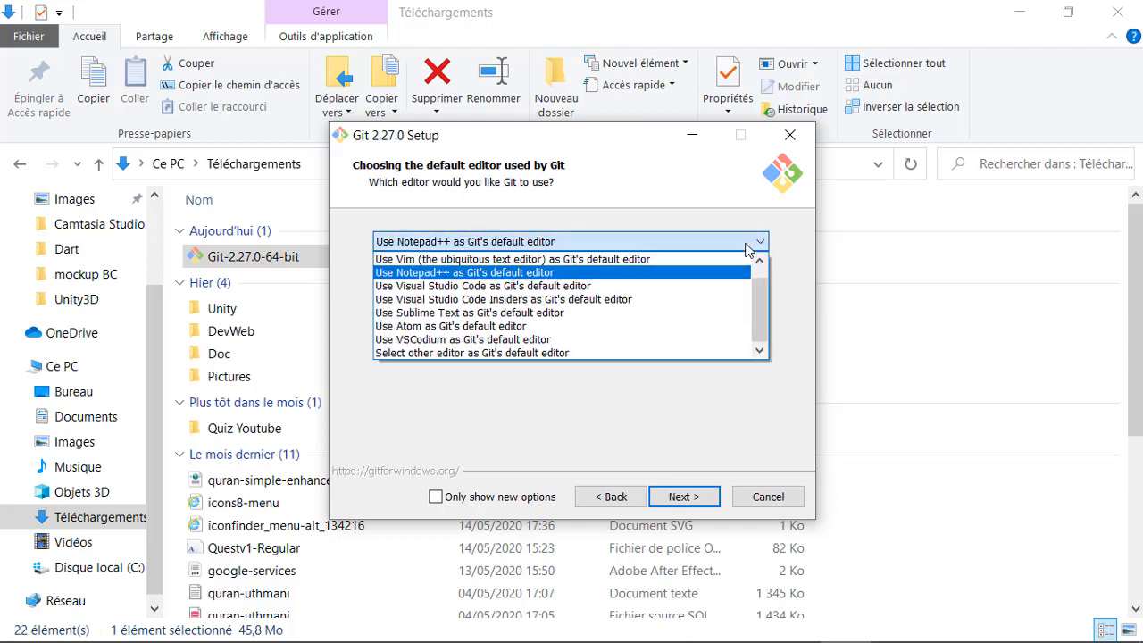
click(460, 286)
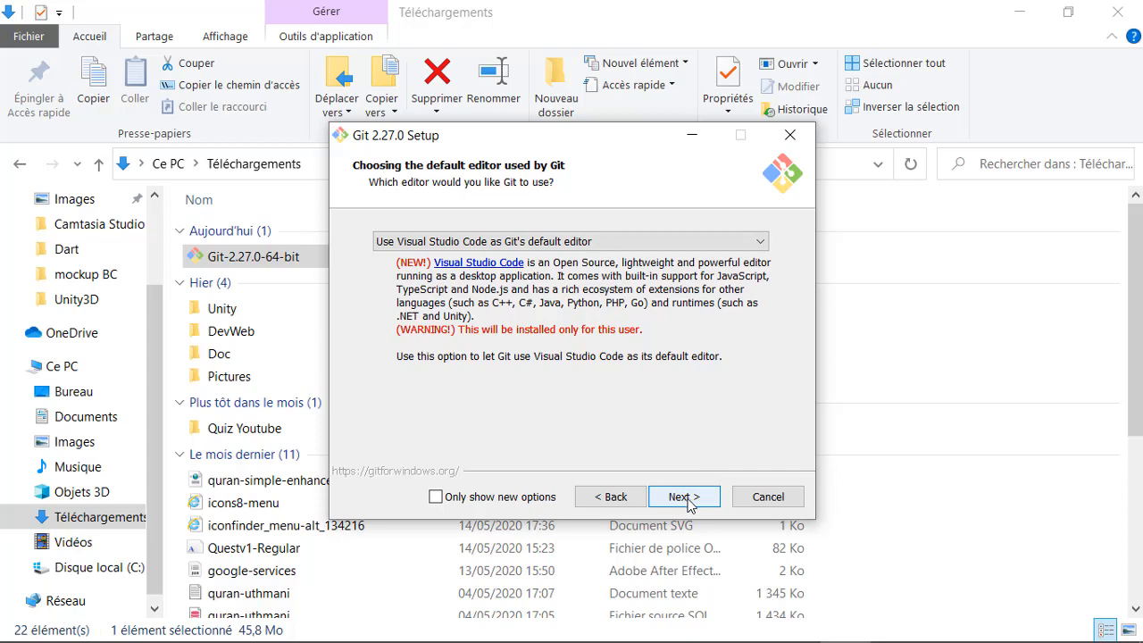
click(637, 239)
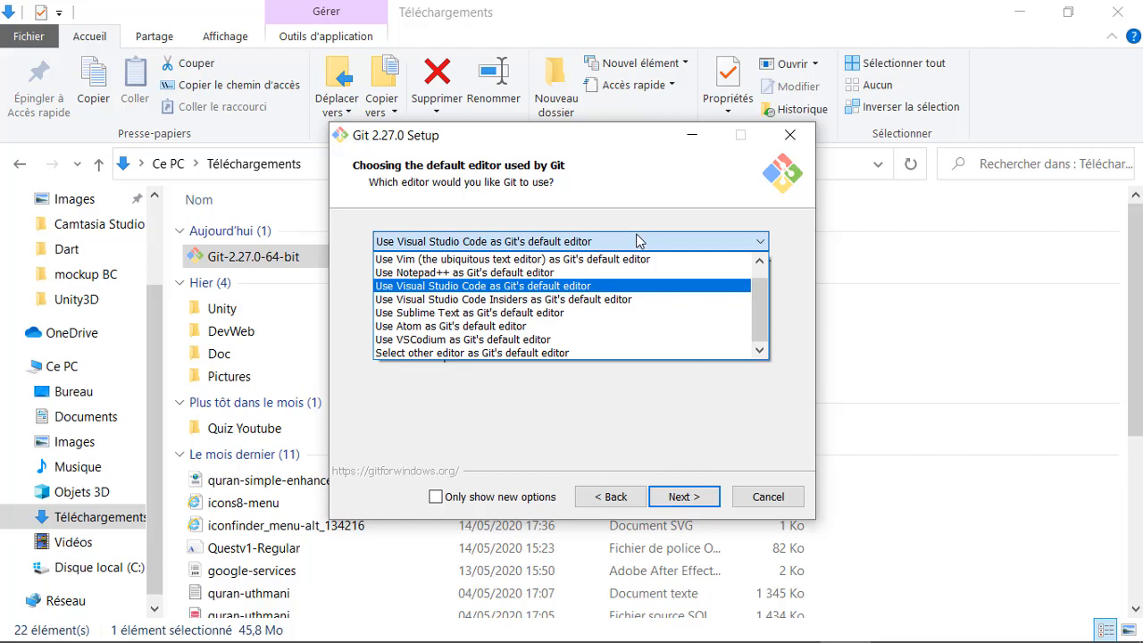
click(636, 240)
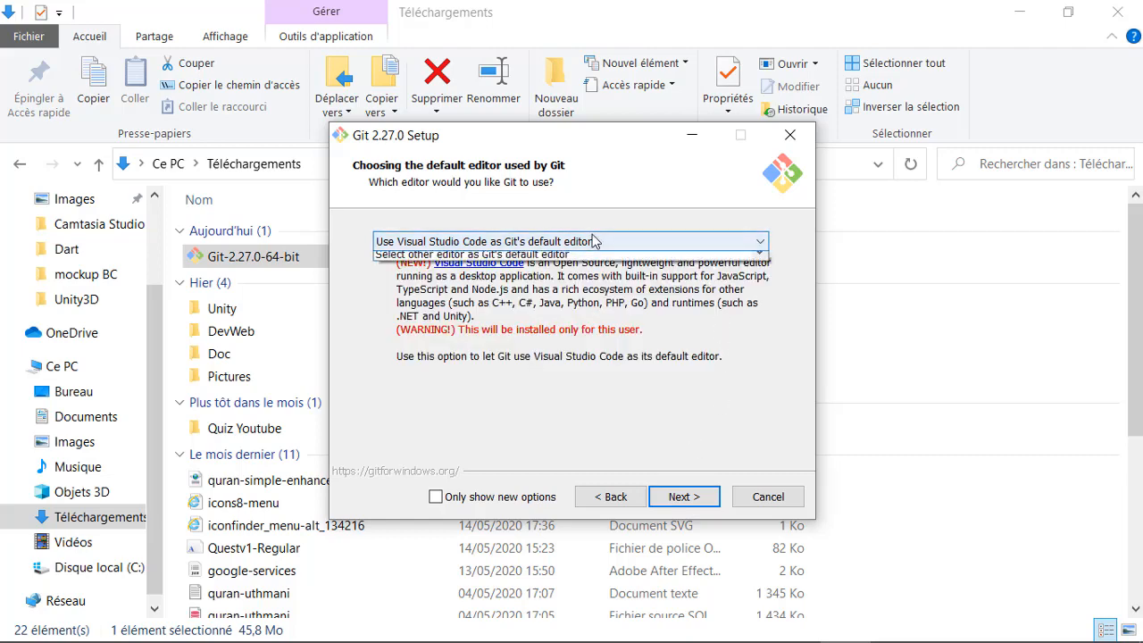
Step: Choose Notepad++ as Git's default editor and continue the setup
click(596, 241)
click(579, 273)
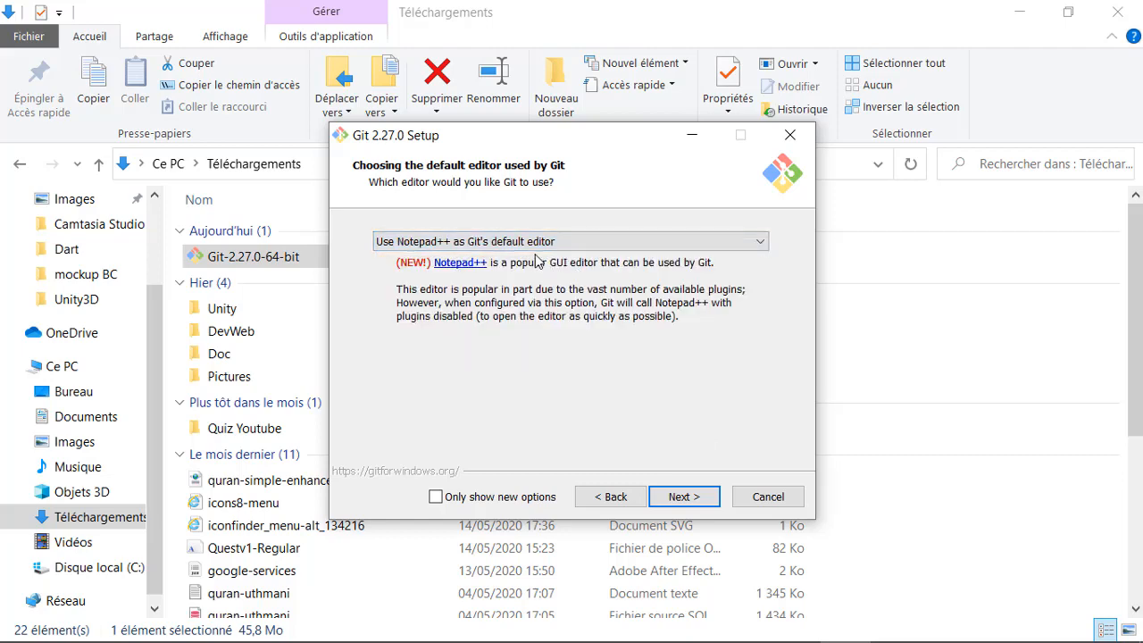
click(676, 503)
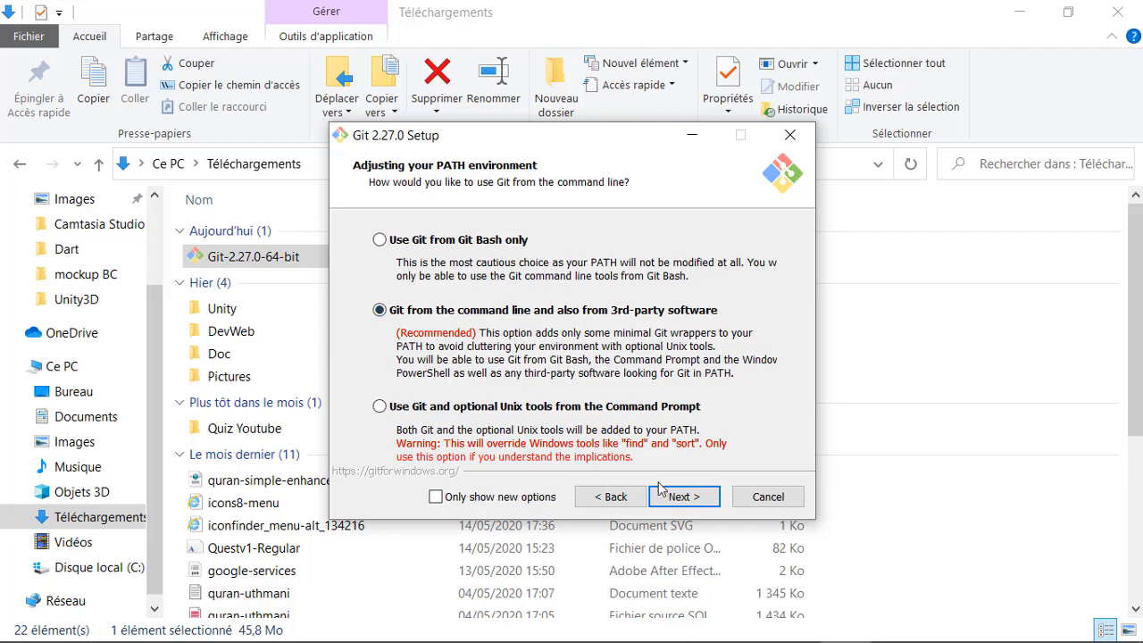
Step: Accept Git from the command line and 3rd-party software, the OpenSSL library, Windows-style checkout with Unix-style commit line endings, and the MinTTY terminal
click(683, 496)
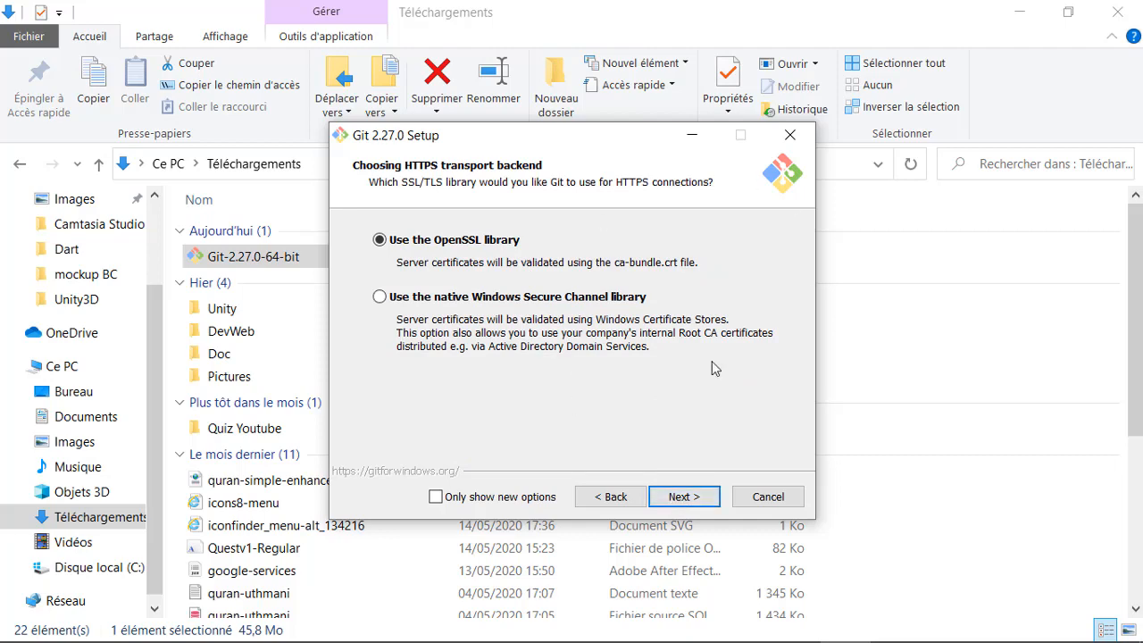
click(683, 496)
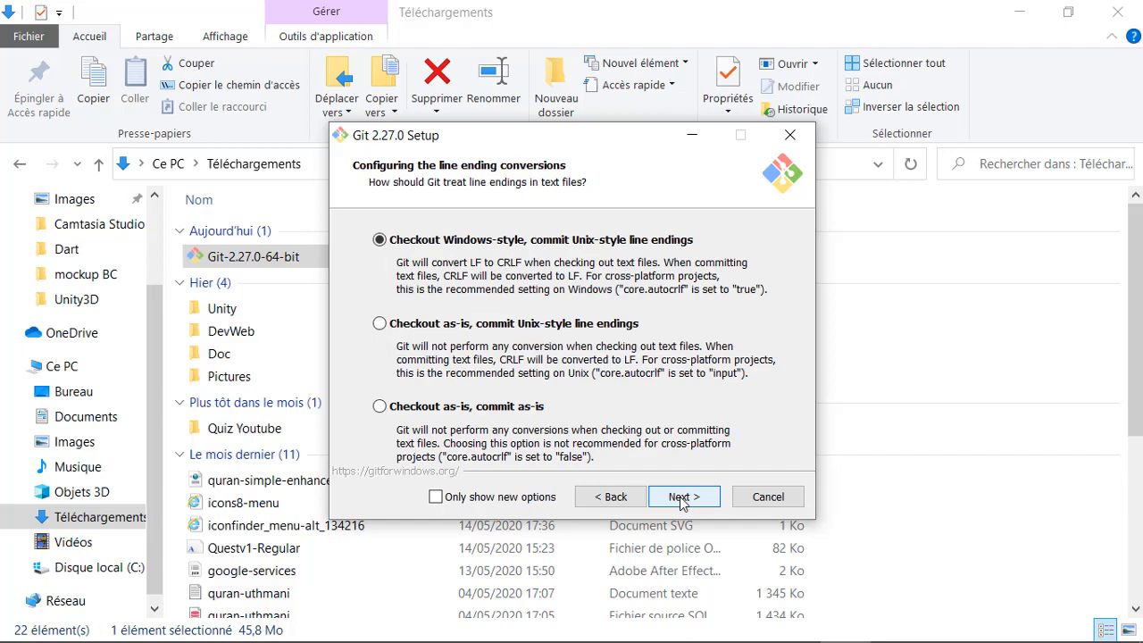
click(680, 500)
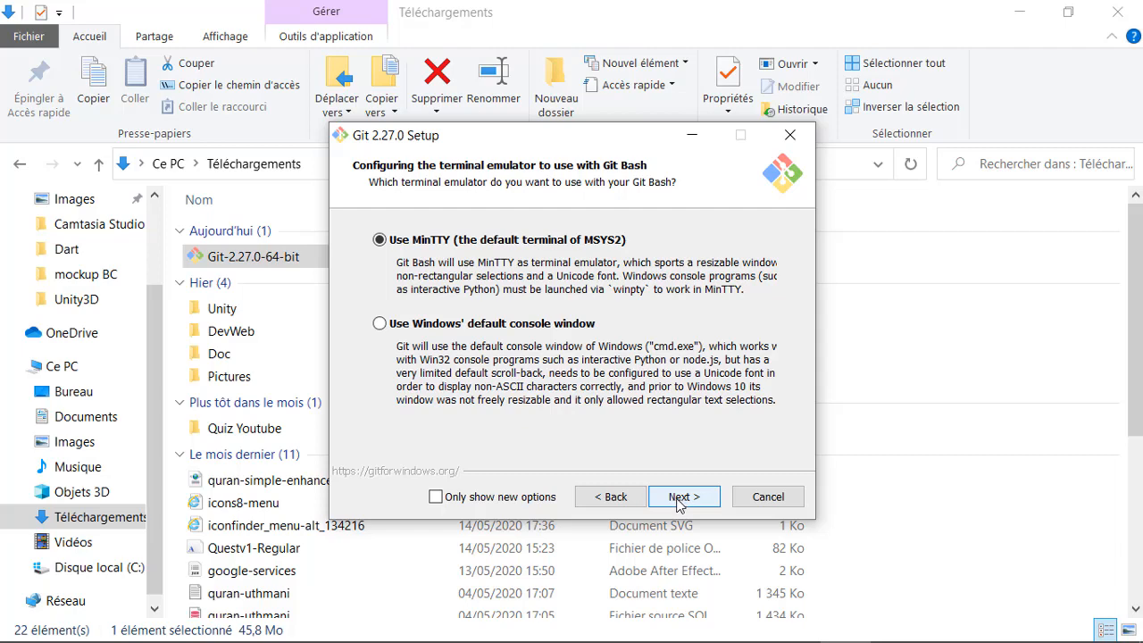
click(680, 502)
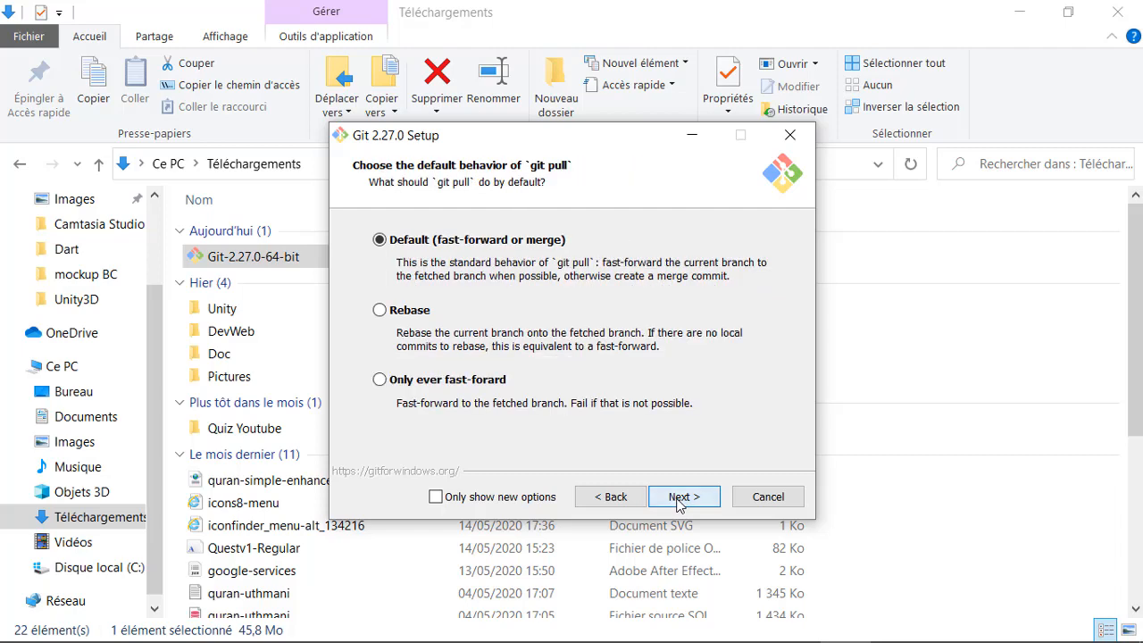
Step: Accept default git pull behavior, file system caching, Git Credential Manager and experimental pseudo console support, and start the Git installation
click(680, 502)
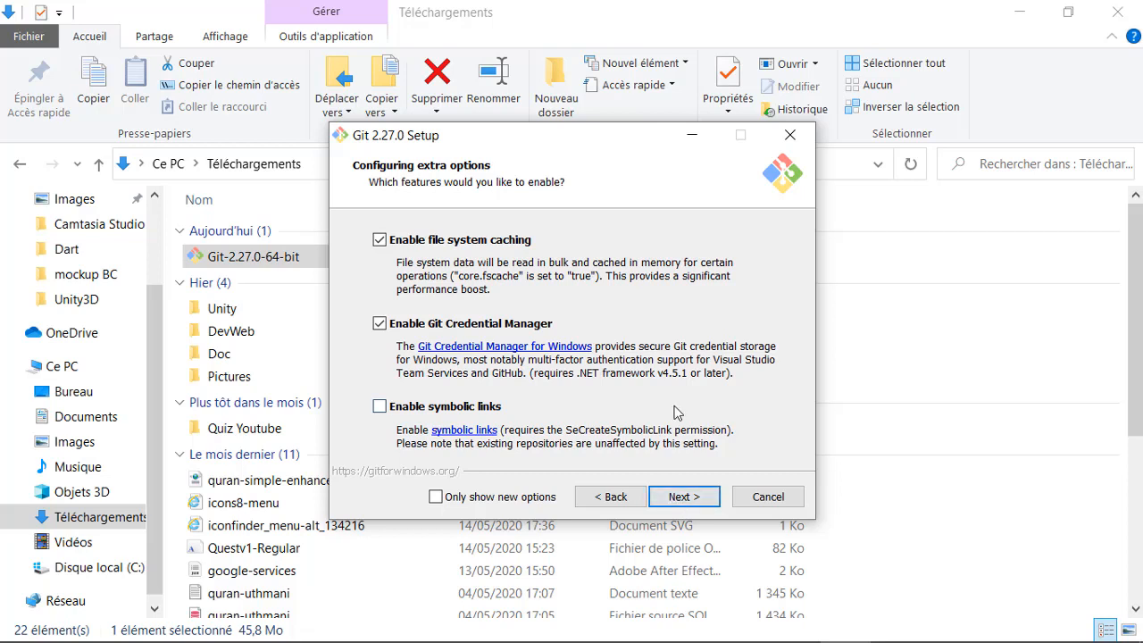
click(692, 501)
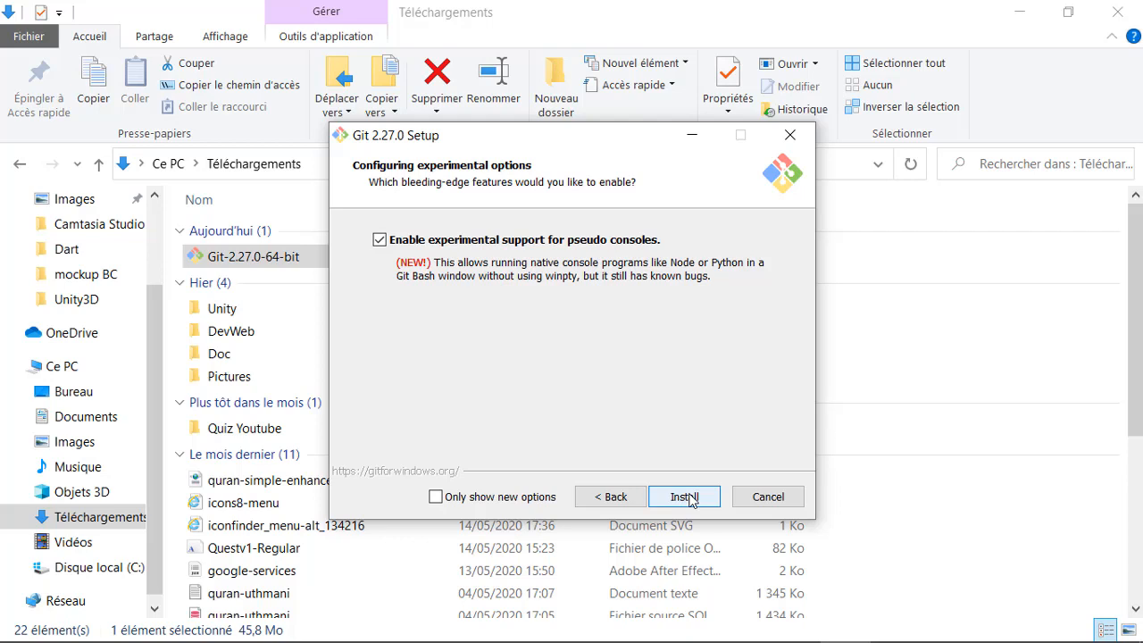
click(689, 498)
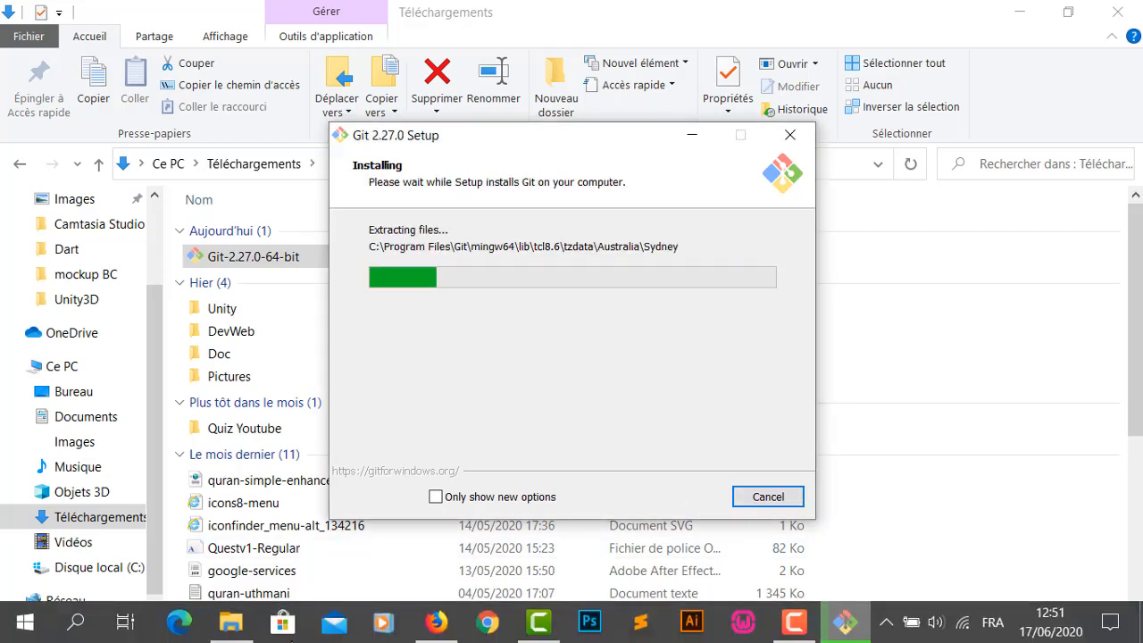
Step: Switch to Firefox, review the Flutter guide's SDK download, Path and git clone instructions, and return to the Git installer
click(435, 624)
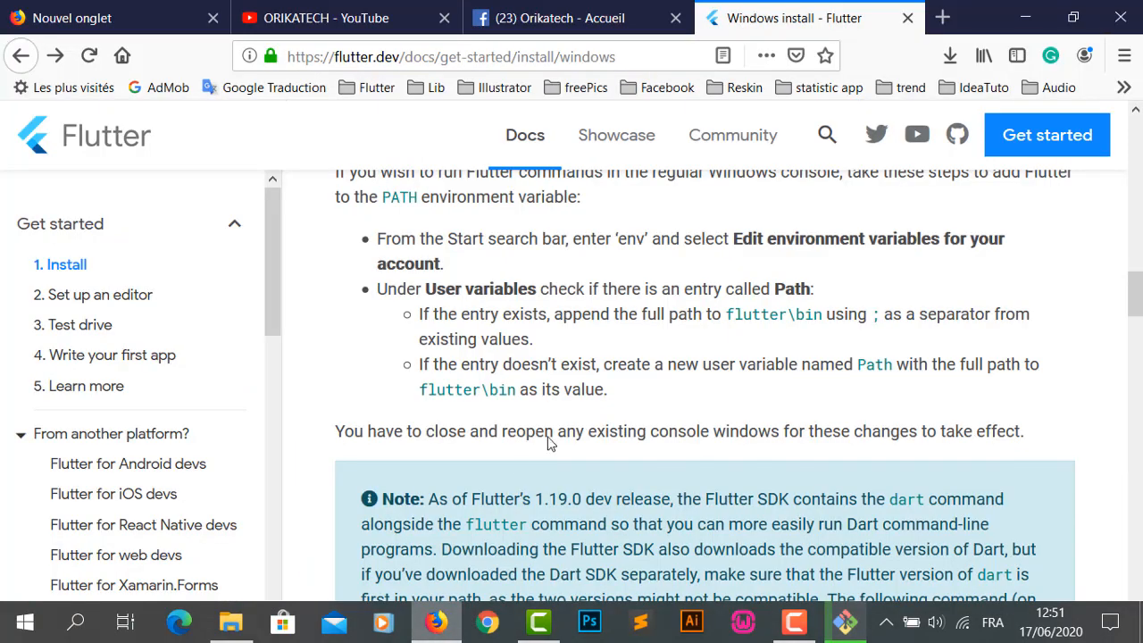
scroll(551, 444, up, 6)
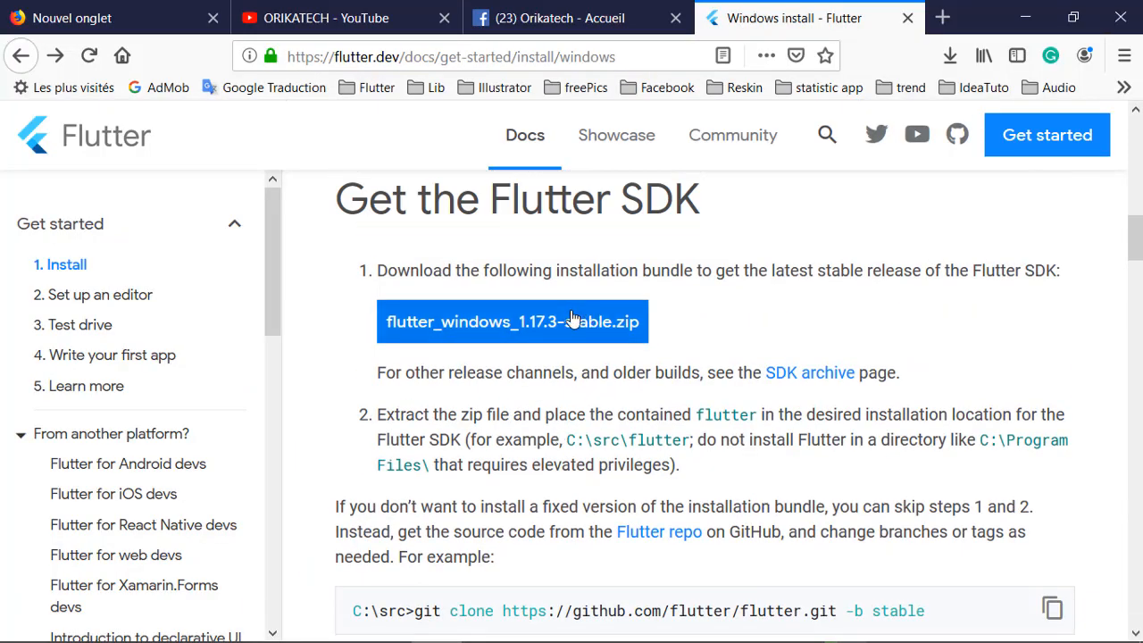
scroll(489, 495, down, 5)
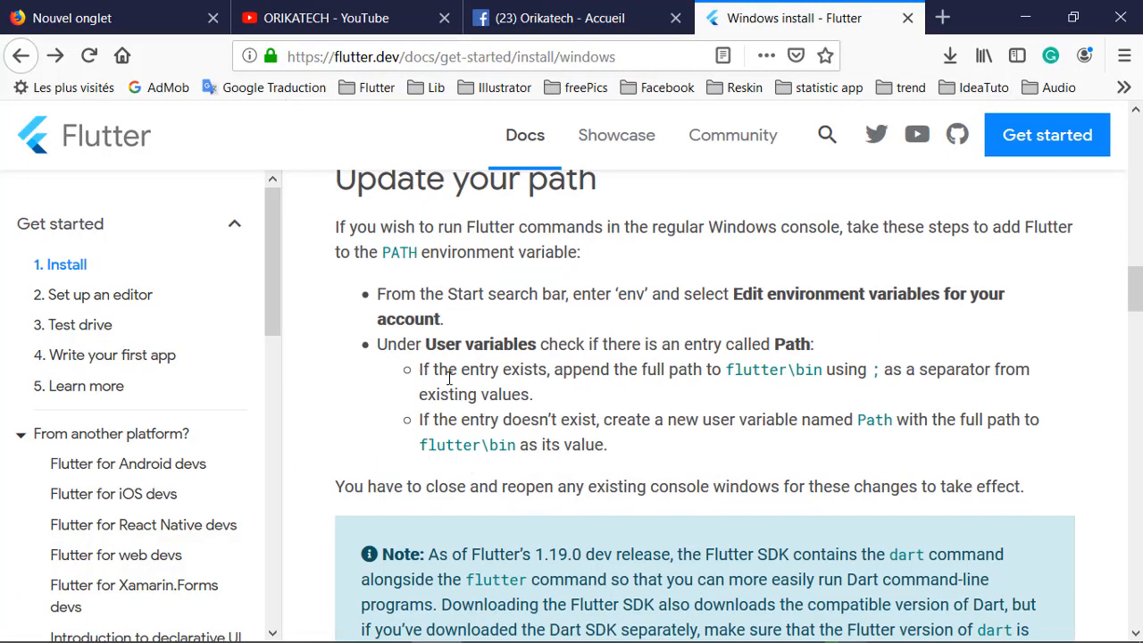
scroll(449, 376, up, 5)
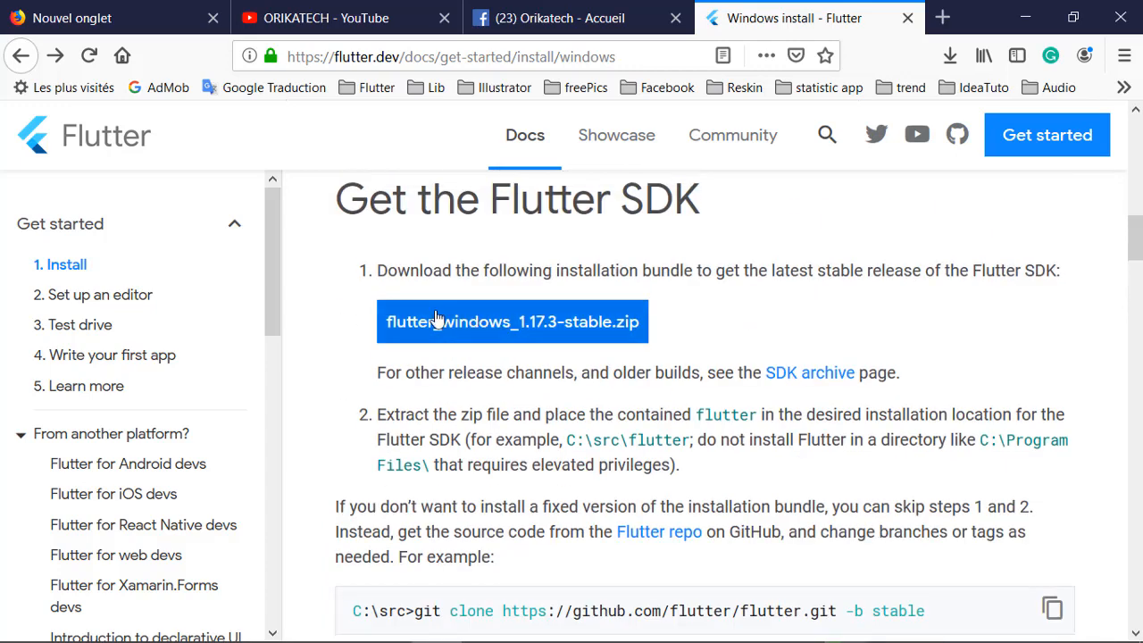
drag(350, 294, 524, 358)
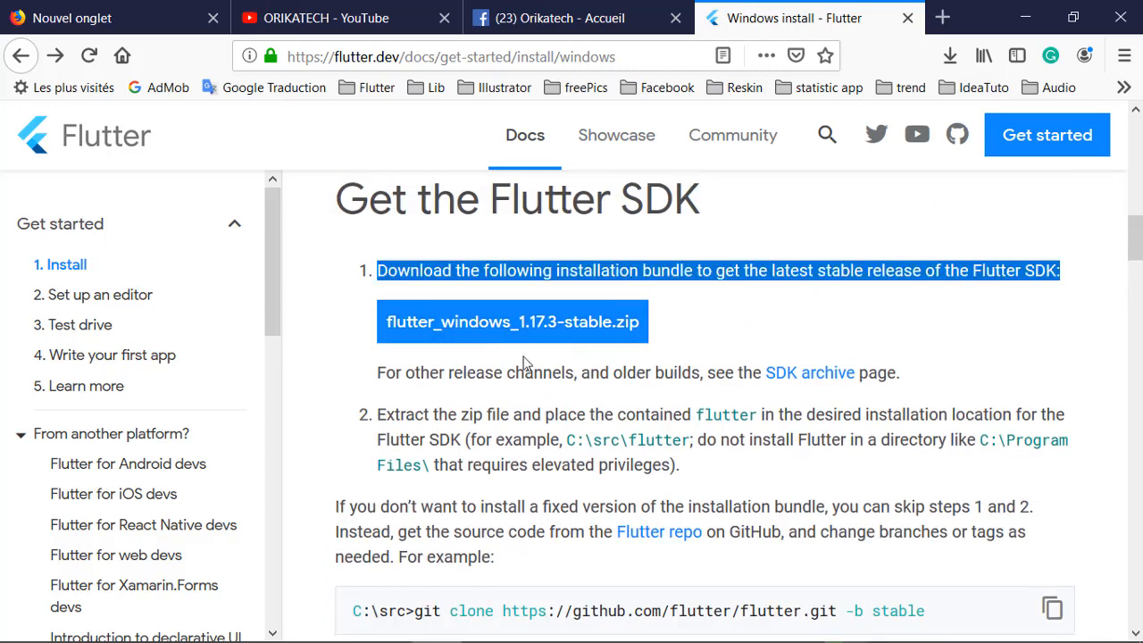
click(321, 408)
scroll(345, 457, down, 2)
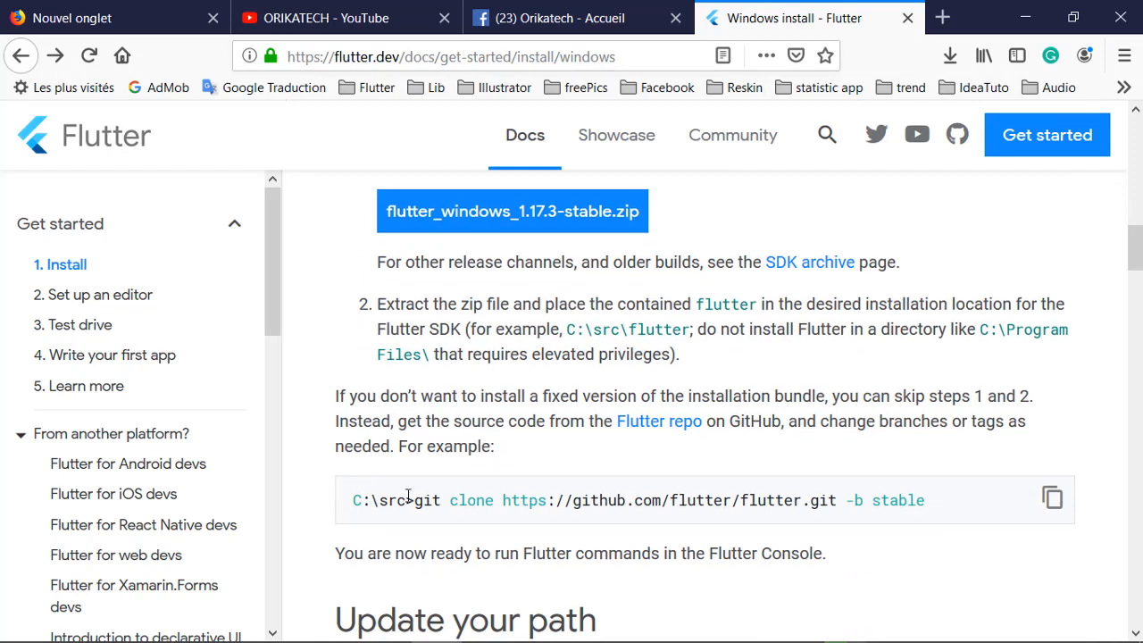
click(1052, 499)
drag(448, 500, 417, 505)
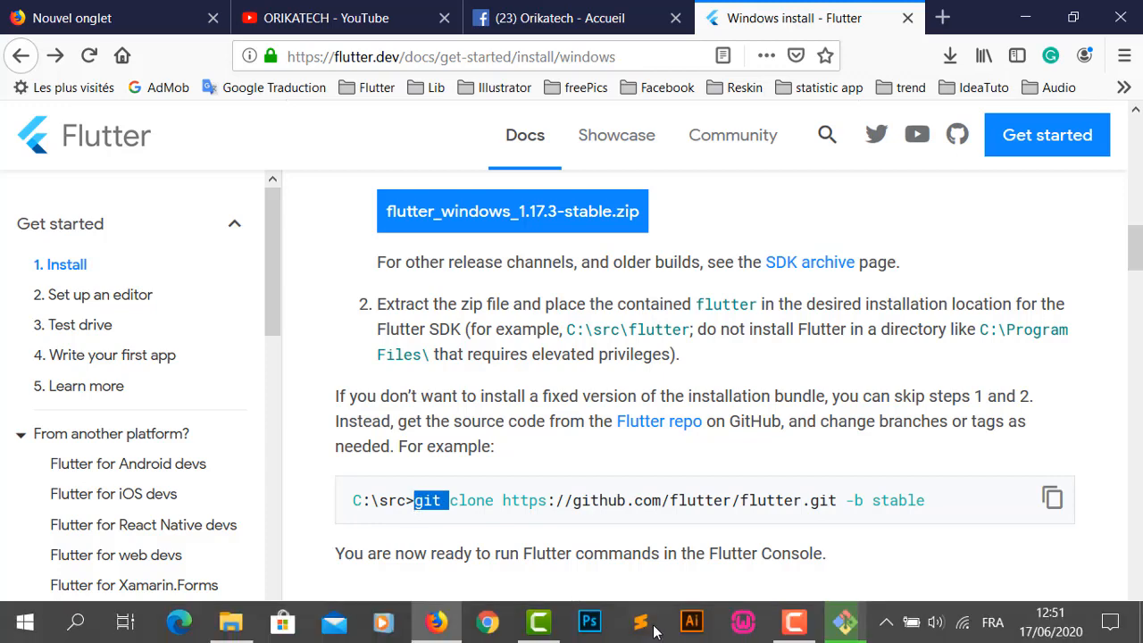
click(850, 631)
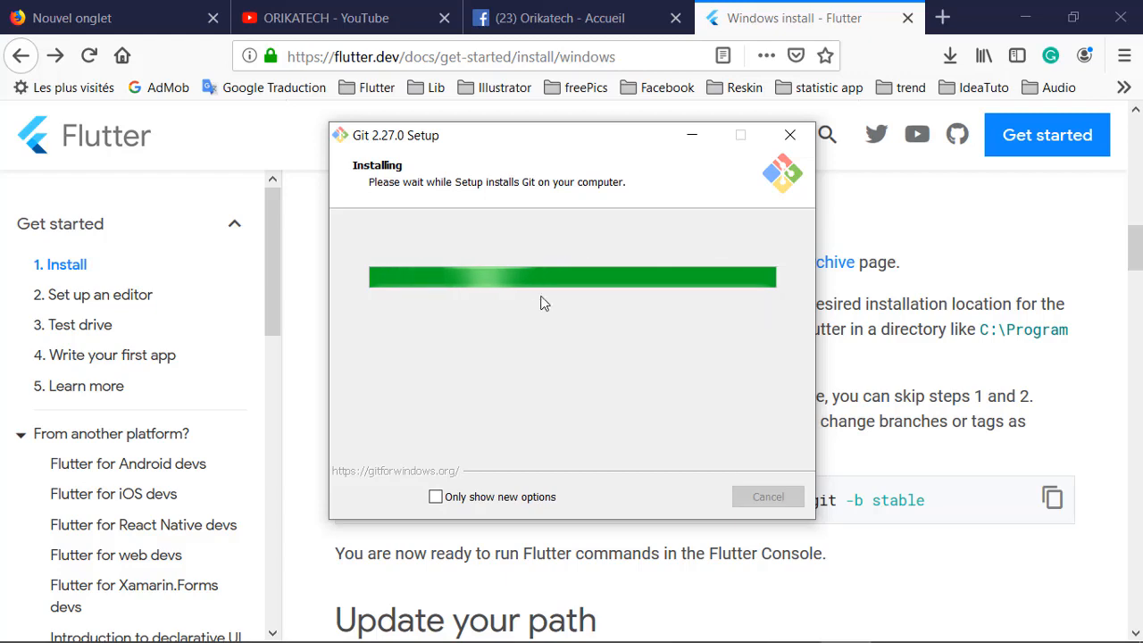
Step: Find the command prompt with a Windows search for cmd and open it
mouse_move(214, 629)
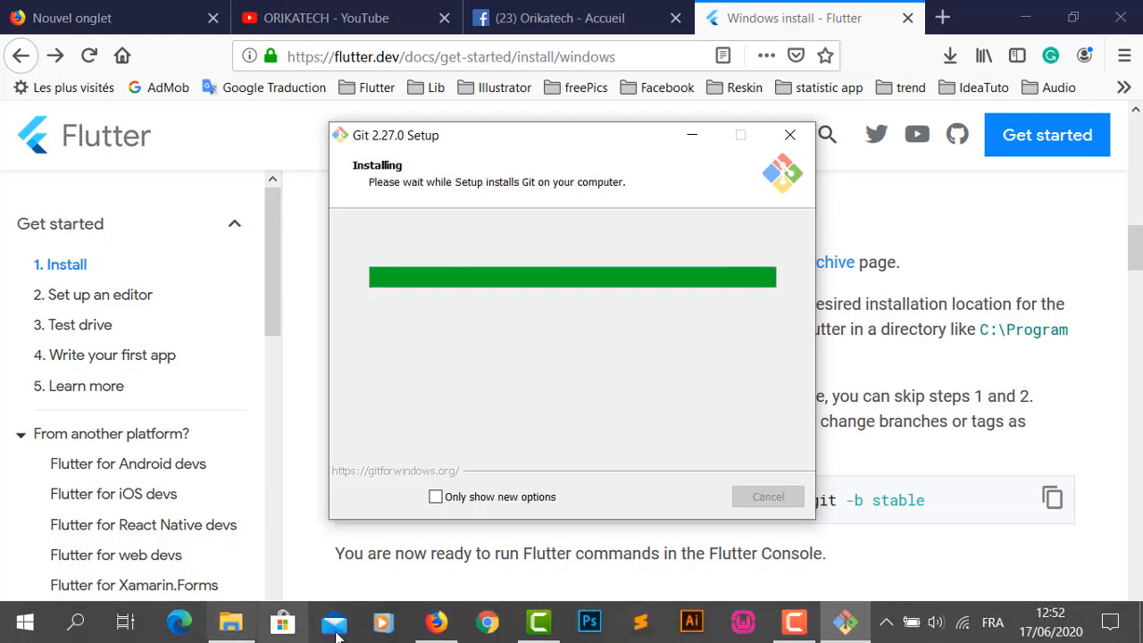
click(75, 626)
text(cmd)
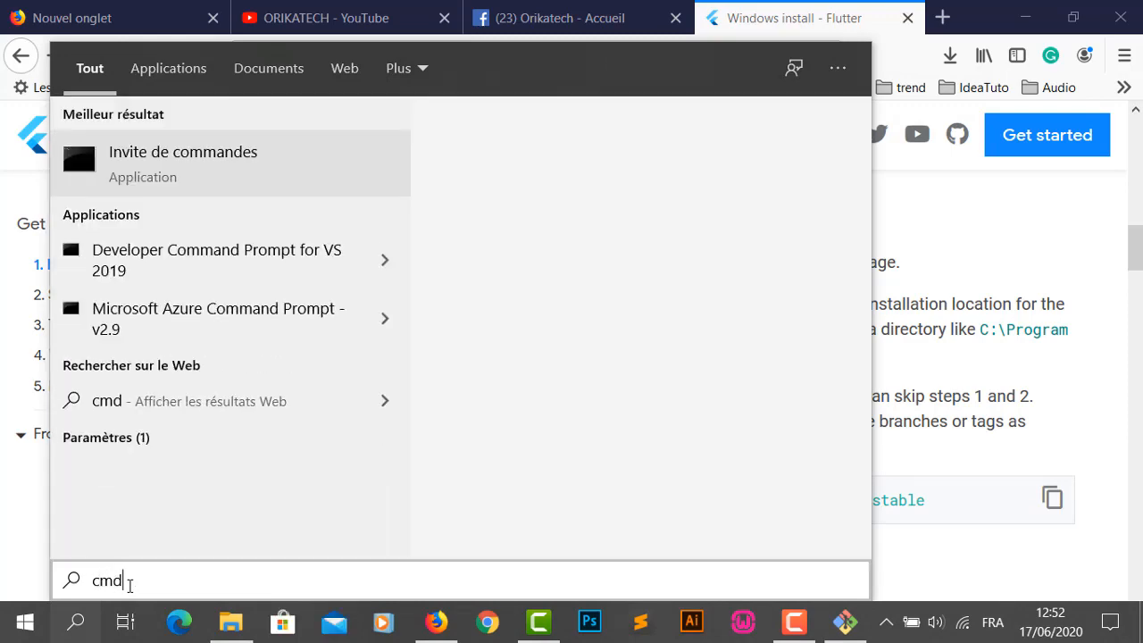
key(Return)
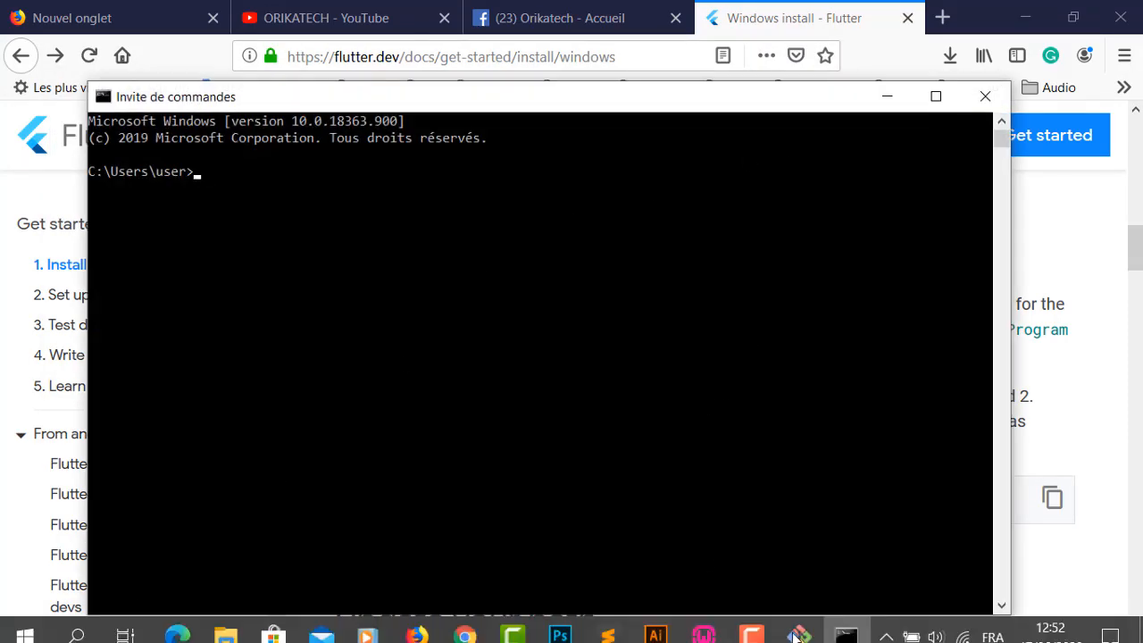
Step: Finish the Git setup wizard with View Release Notes turned off
click(799, 622)
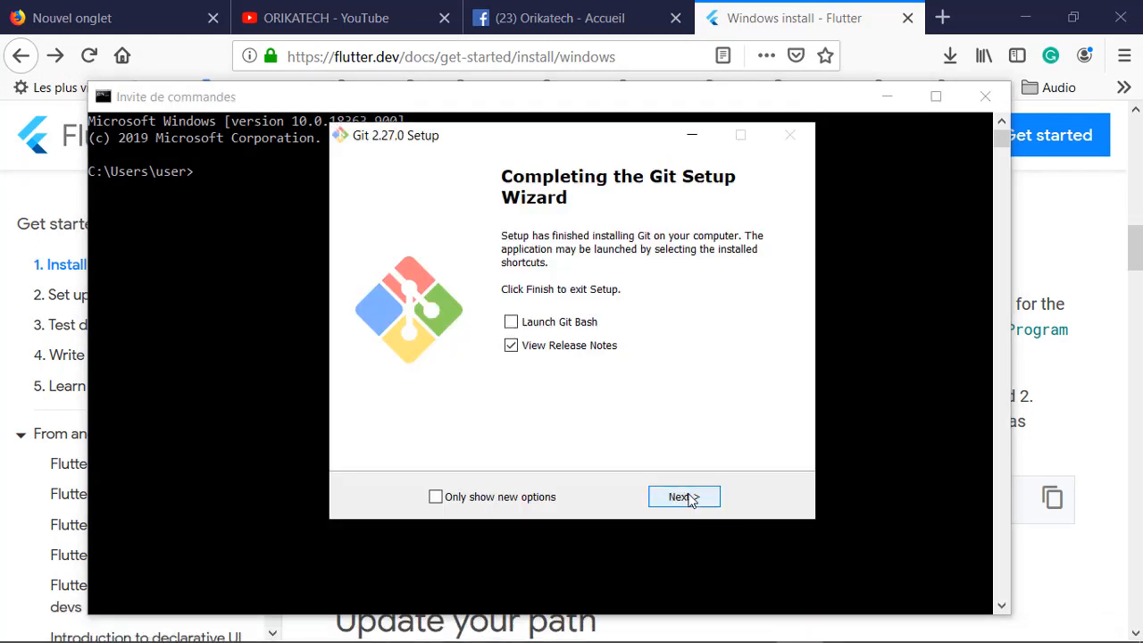
click(512, 347)
click(686, 502)
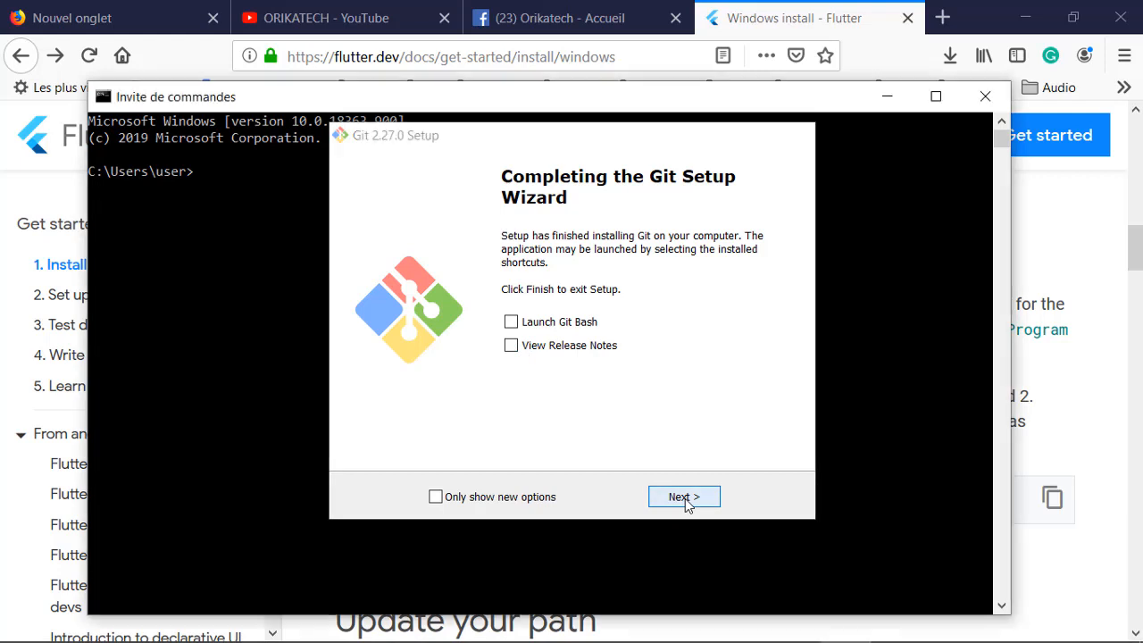
Step: Run the git command in the open command prompt and read through its help output
click(242, 173)
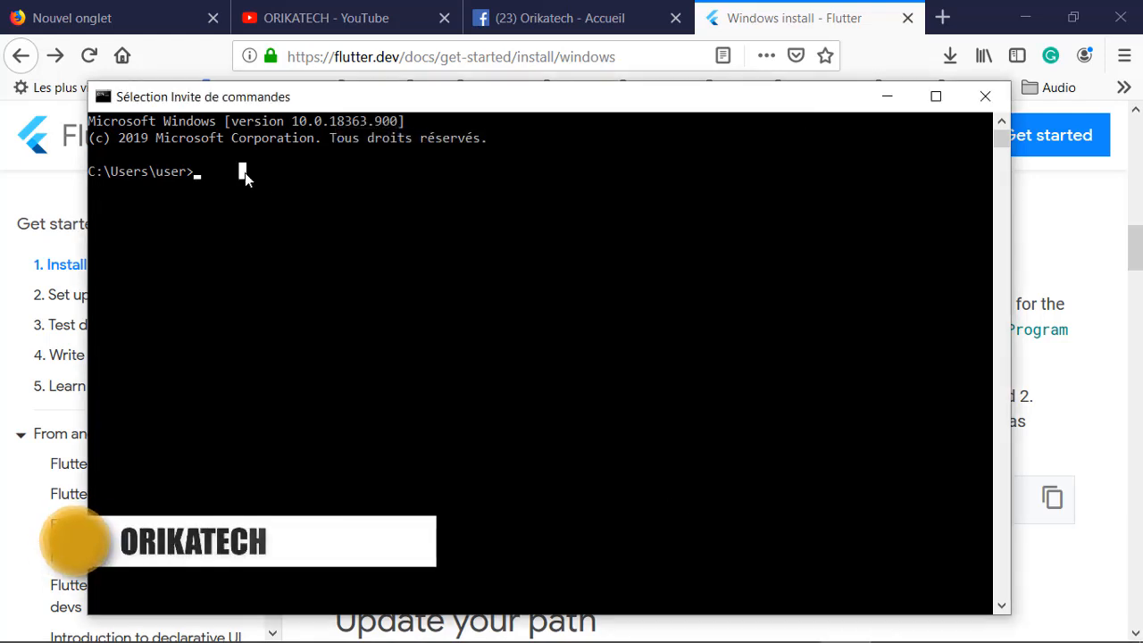
text(git)
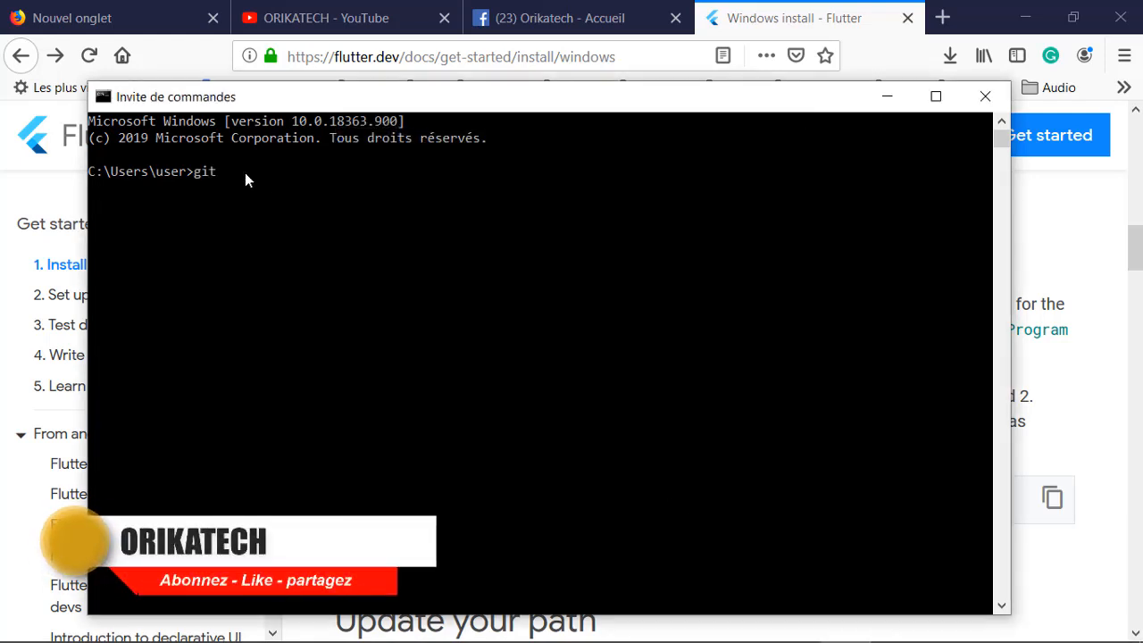
key(Return)
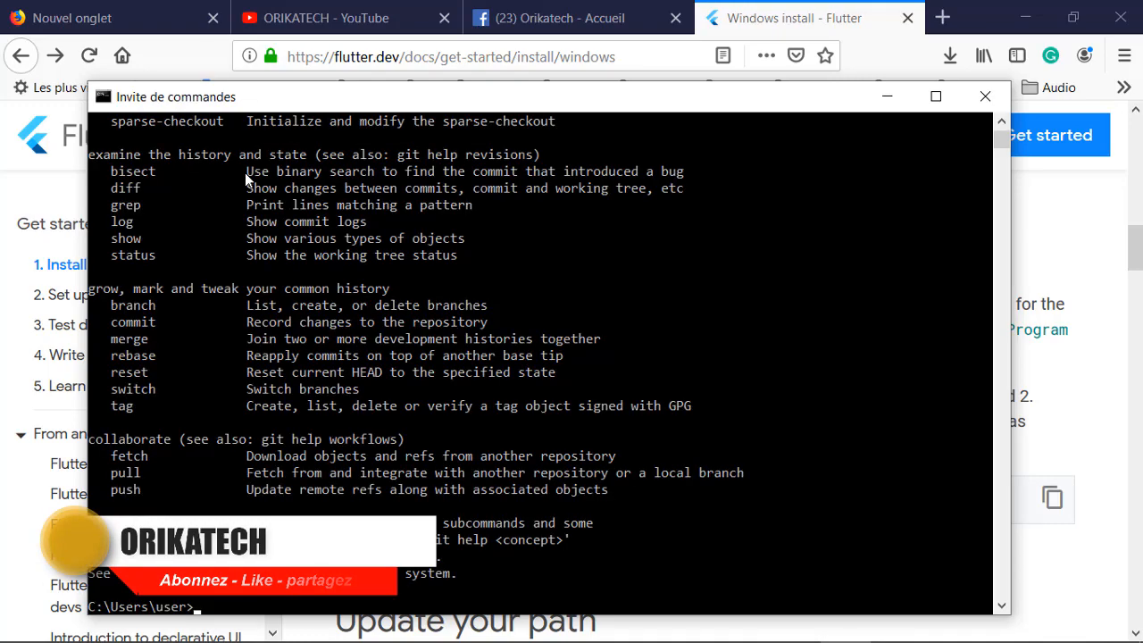
scroll(310, 317, up, 5)
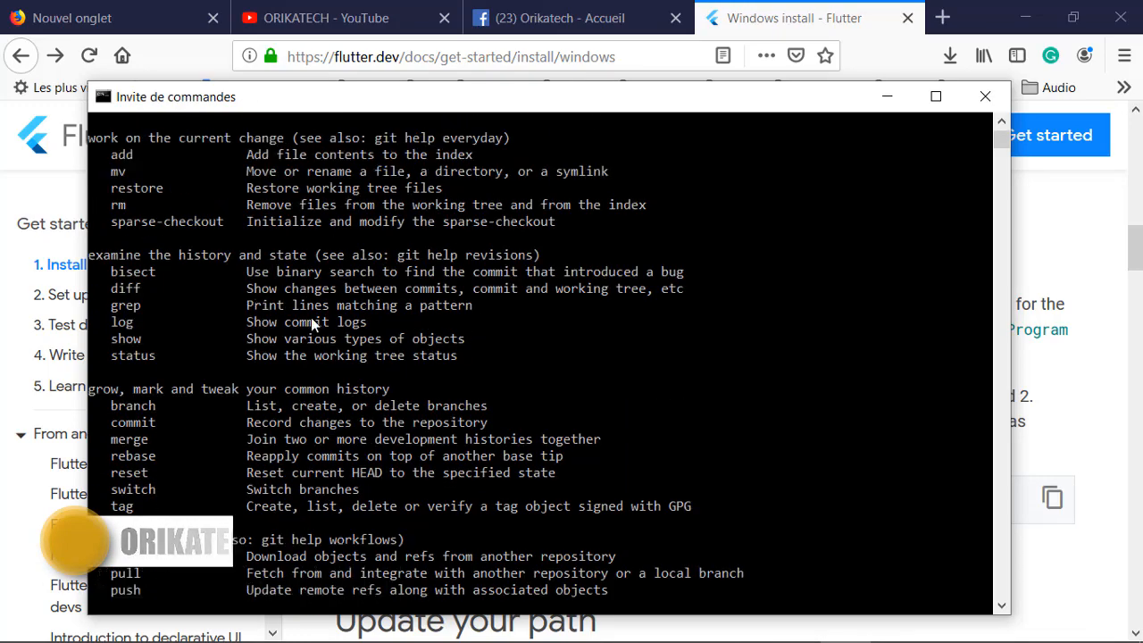
scroll(310, 324, down, 8)
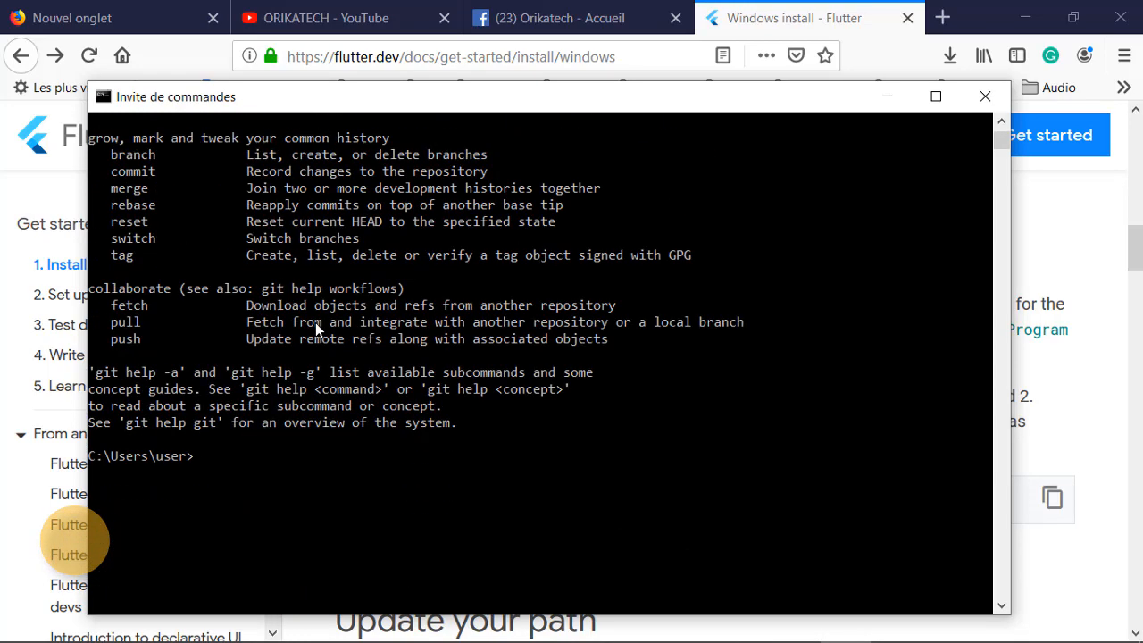
Step: Run git once more from the user folder and return to the git clone example in the Flutter guide
click(218, 451)
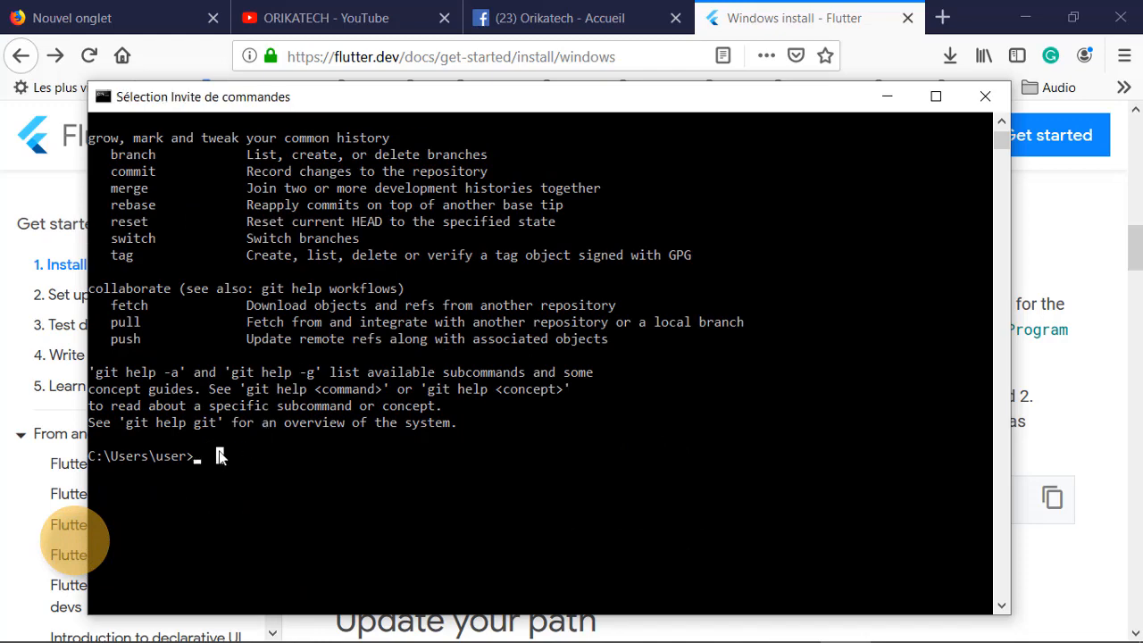
text(git)
key(Return)
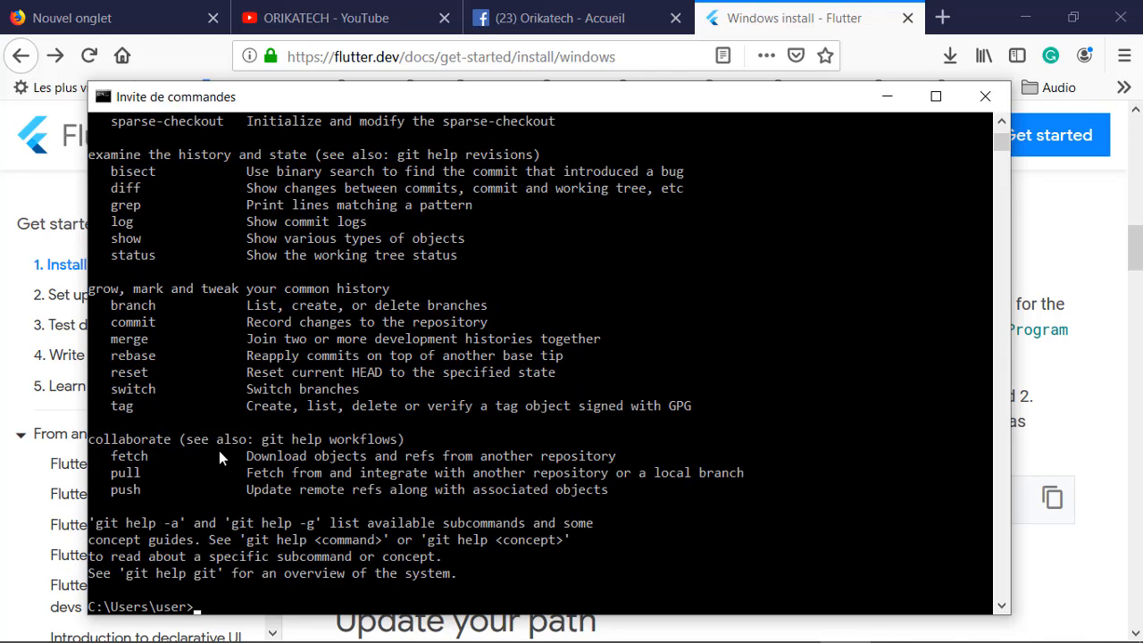
scroll(432, 428, up, 1)
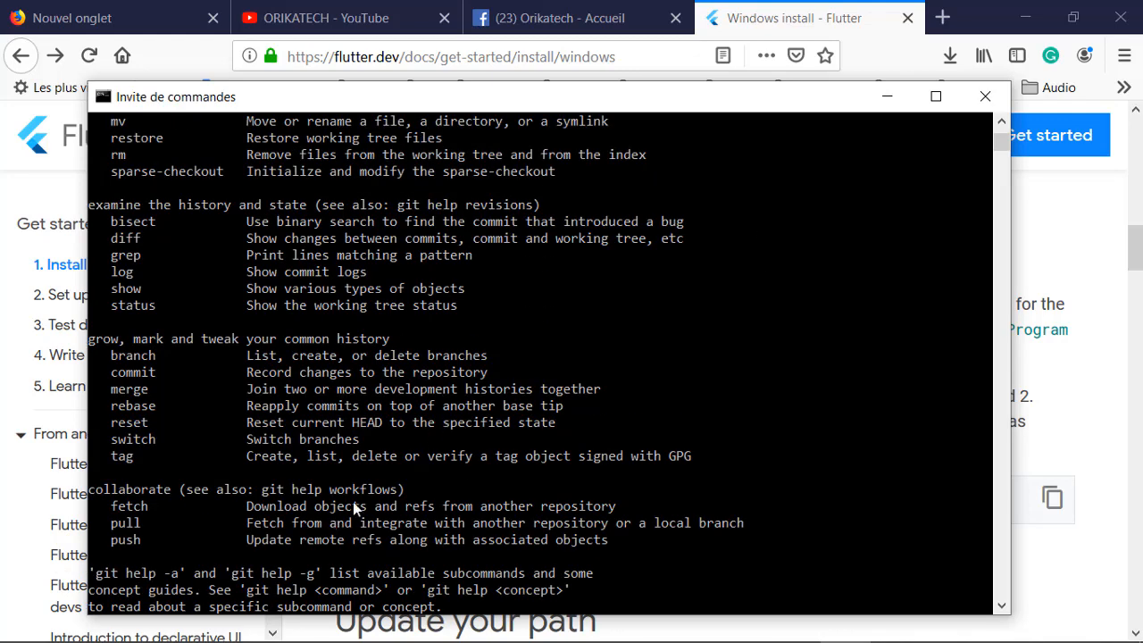
click(749, 35)
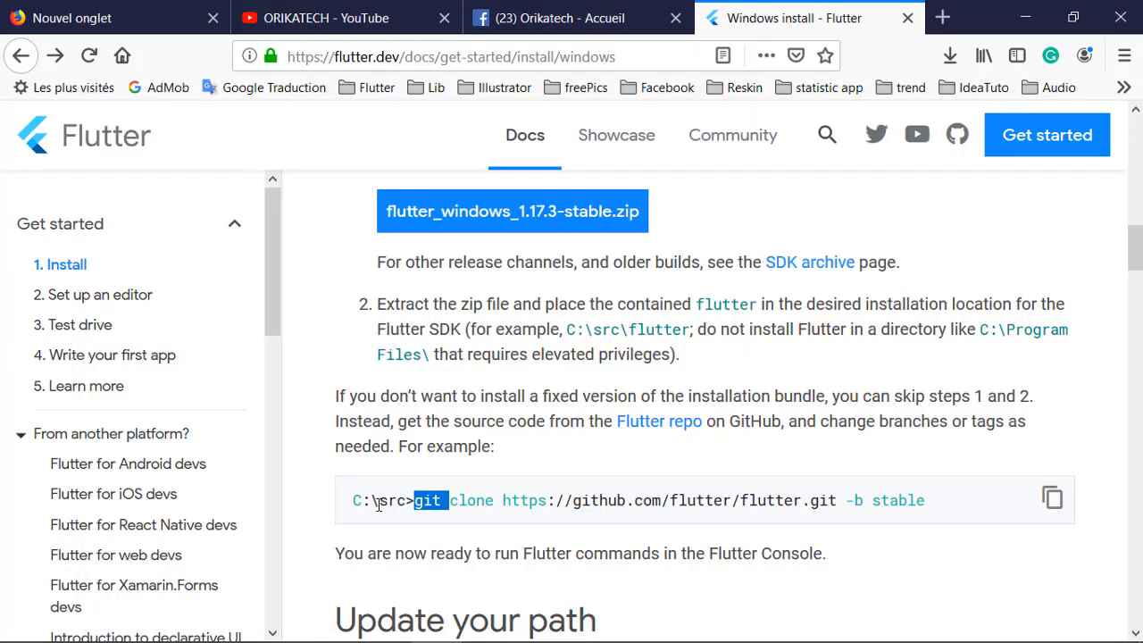
click(836, 628)
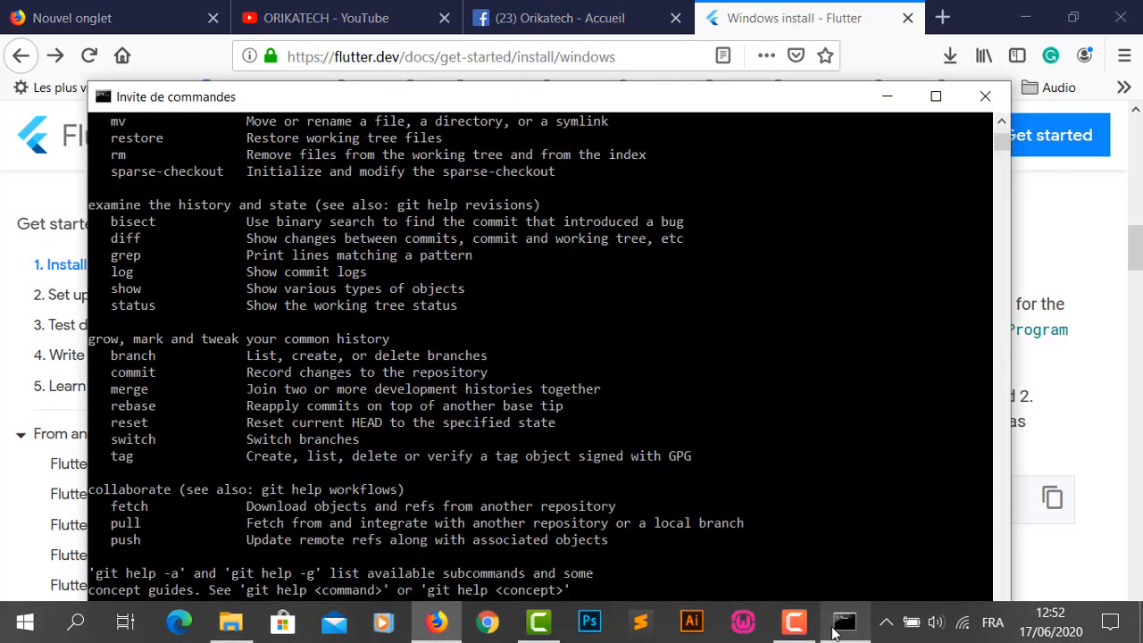
scroll(453, 502, down, 2)
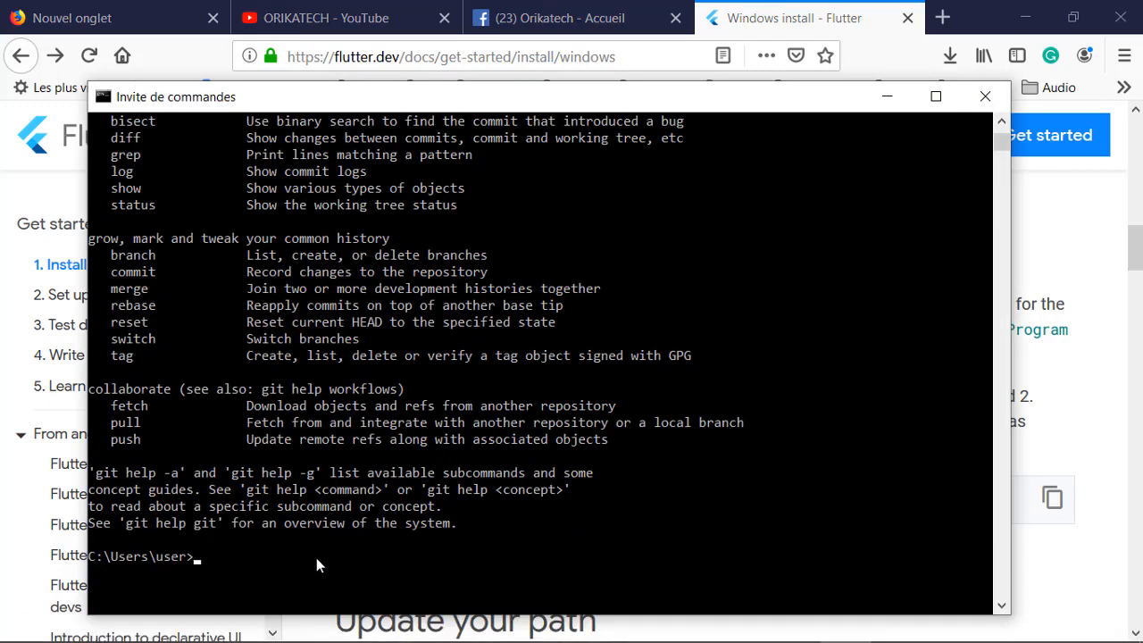
text(..)
text(/)
text(..)
text(cd )
text(.)
key(Return)
text(git clone https://github.com/flutter/flutter.git -b stable)
key(Return)
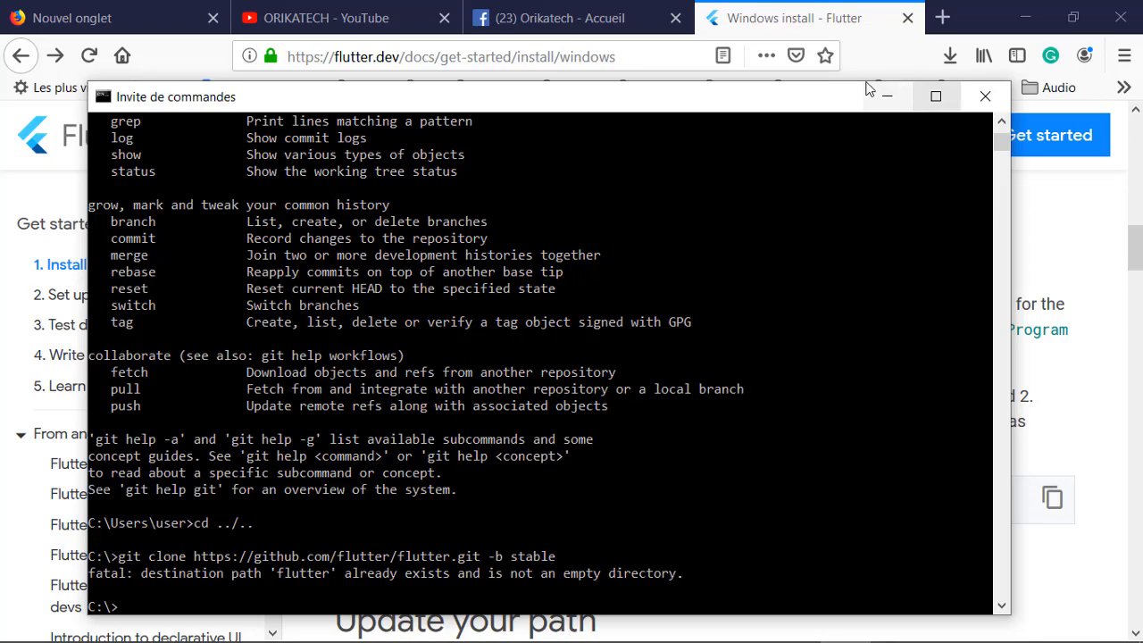
Step: Return to the Flutter guide in the browser and read from Update your path to the Run flutter doctor section
click(775, 25)
scroll(658, 391, down, 6)
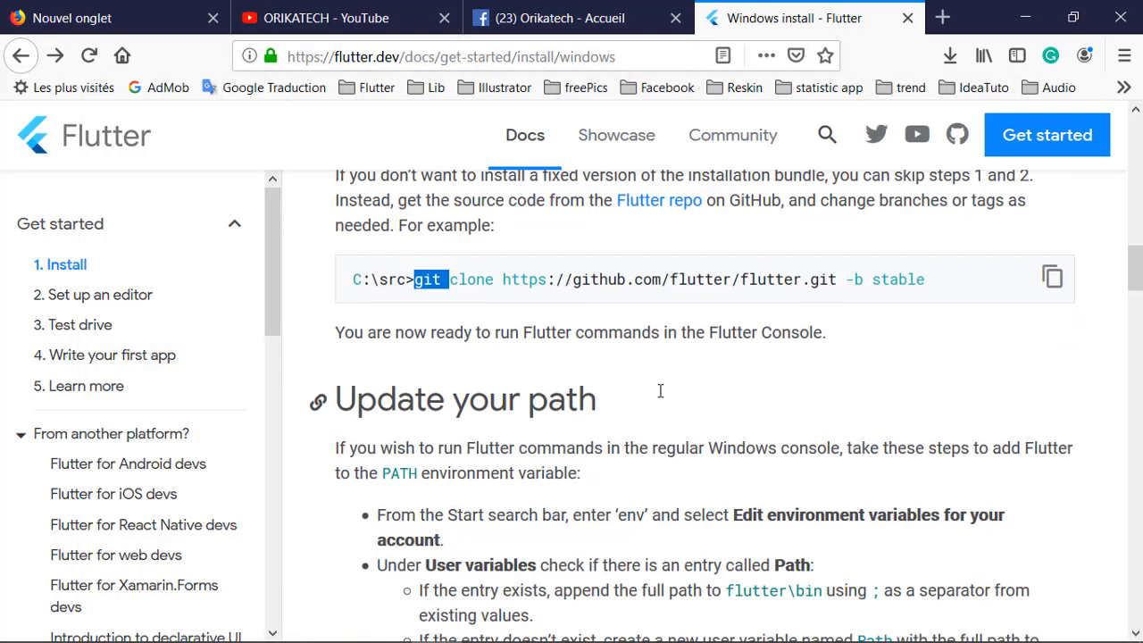
scroll(468, 313, down, 8)
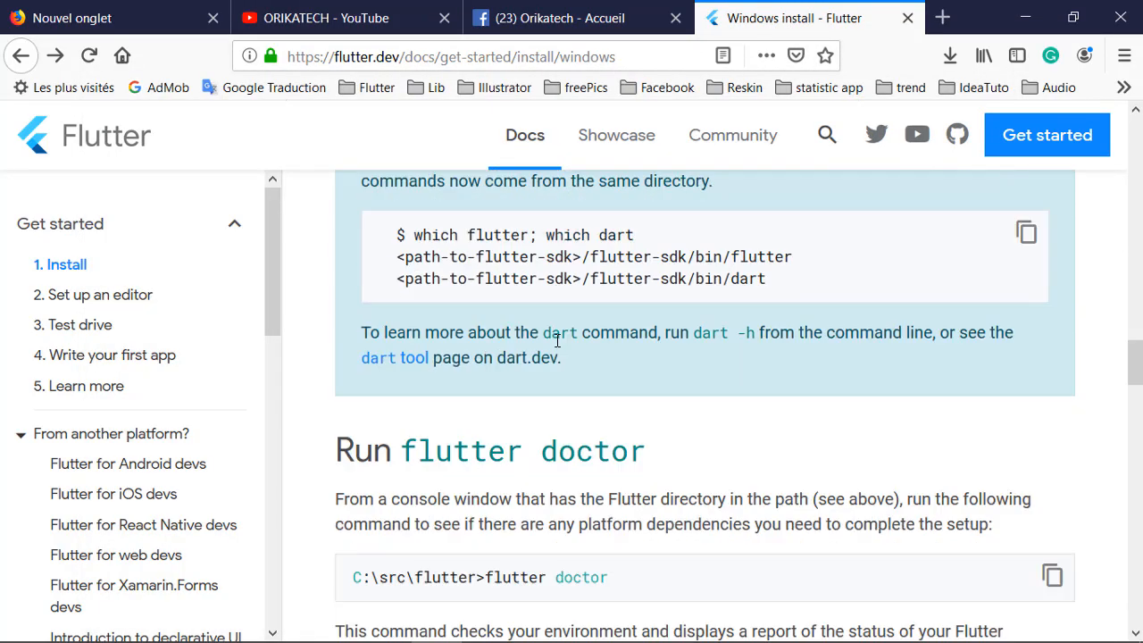
scroll(557, 333, up, 2)
scroll(556, 340, up, 10)
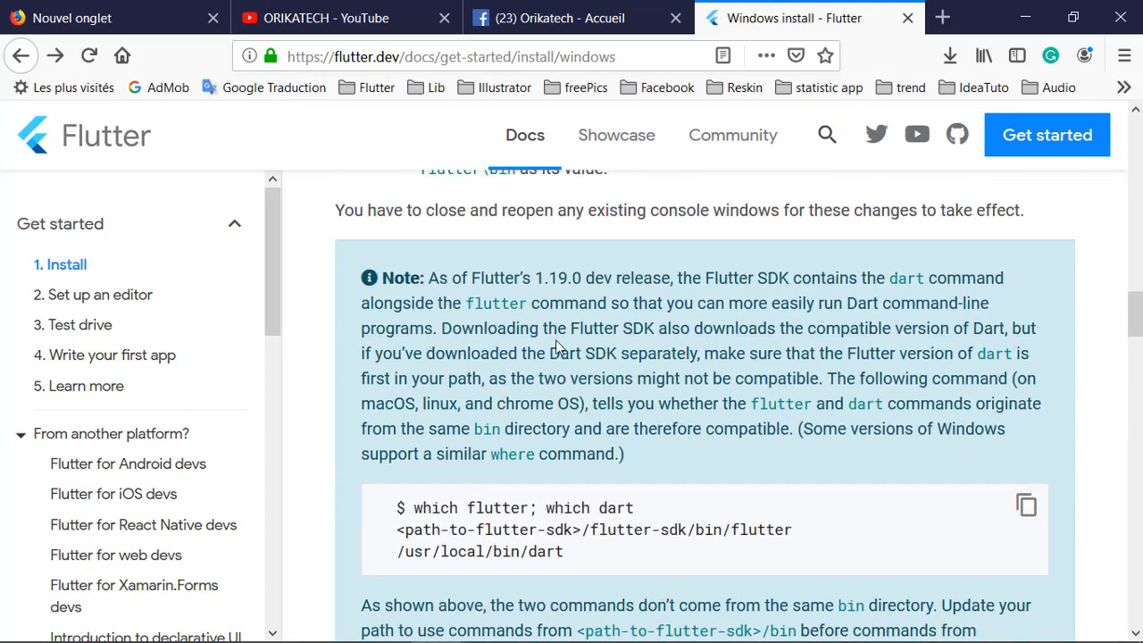
scroll(580, 447, down, 3)
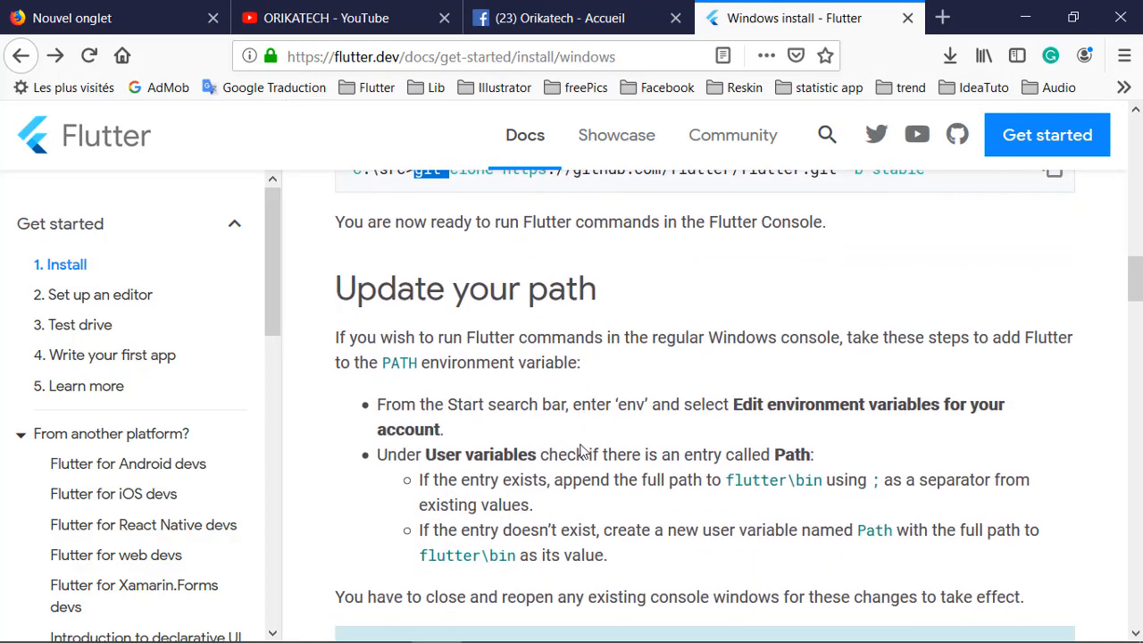
scroll(580, 451, up, 3)
scroll(581, 444, down, 3)
scroll(581, 444, down, 8)
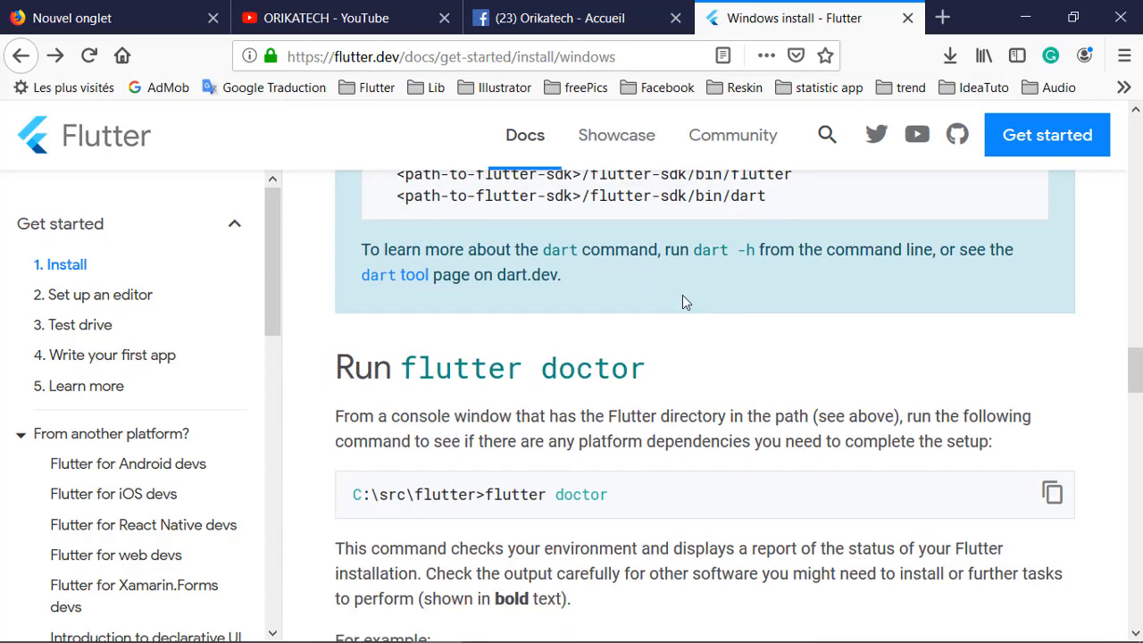
scroll(682, 300, down, 5)
scroll(682, 302, down, 2)
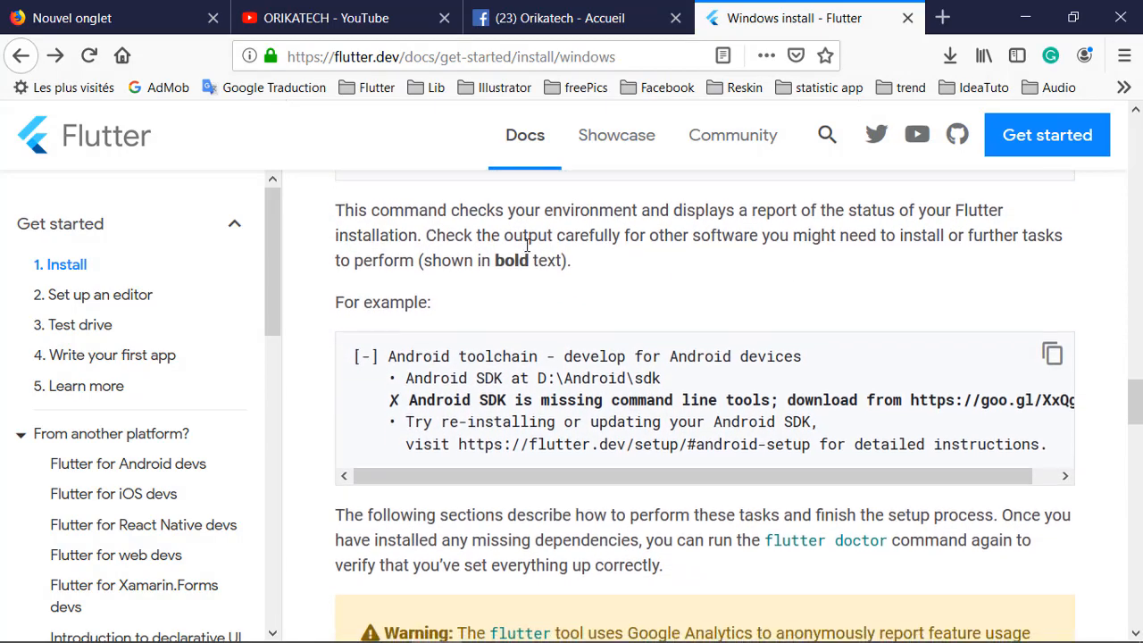
scroll(566, 283, up, 2)
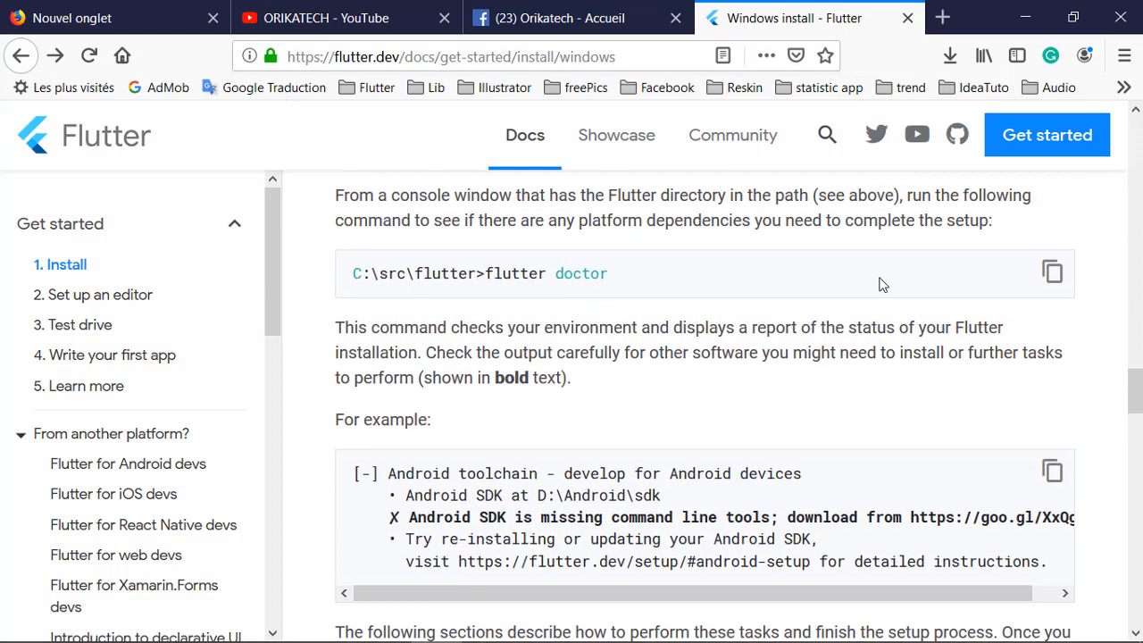
Step: Copy the guide's flutter doctor command and run Flutter doctor from C:\ in the command prompt
click(1048, 278)
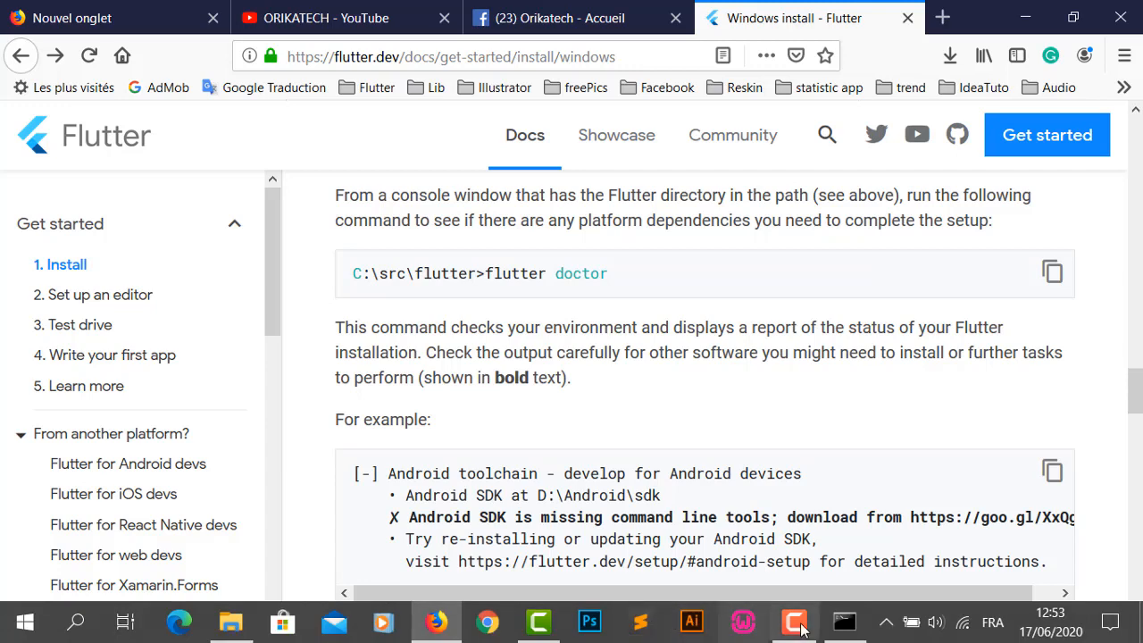
click(840, 622)
scroll(354, 474, down, 1)
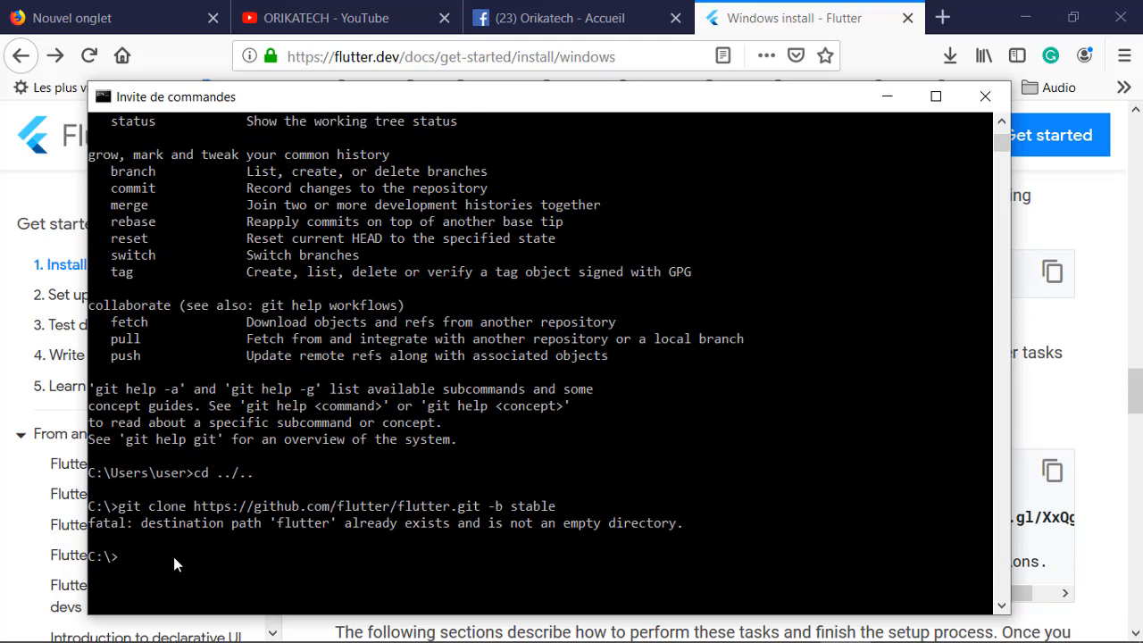
text(Flutter doctor)
key(Return)
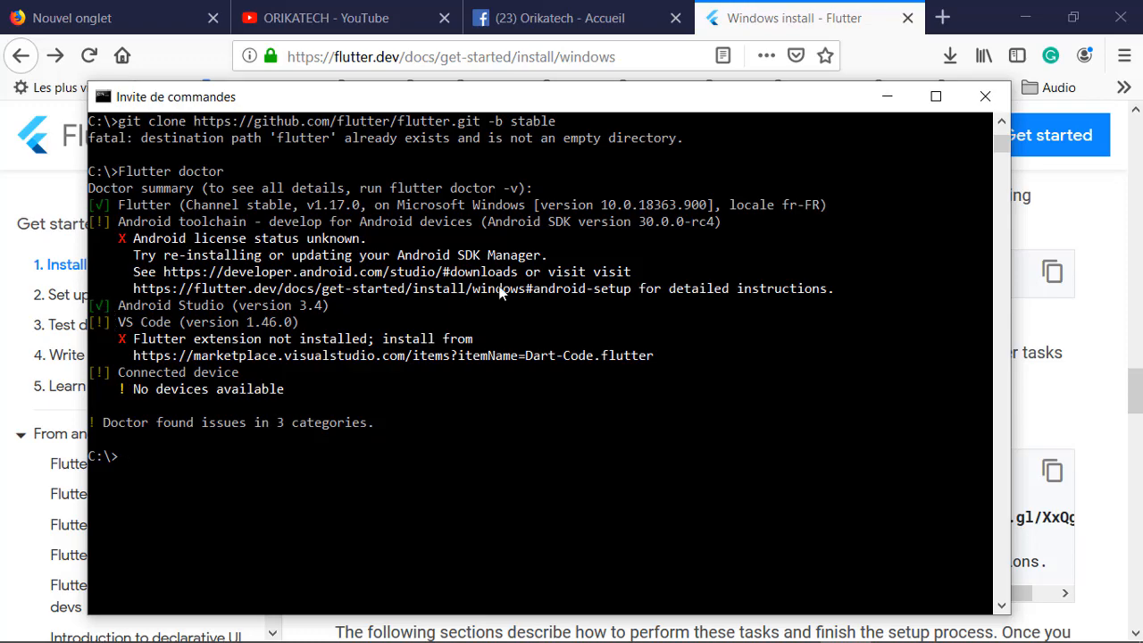
Step: Go back to the Flutter guide and read past the flutter doctor example and analytics warning to Android setup
click(708, 23)
scroll(662, 325, down, 1)
scroll(663, 325, down, 3)
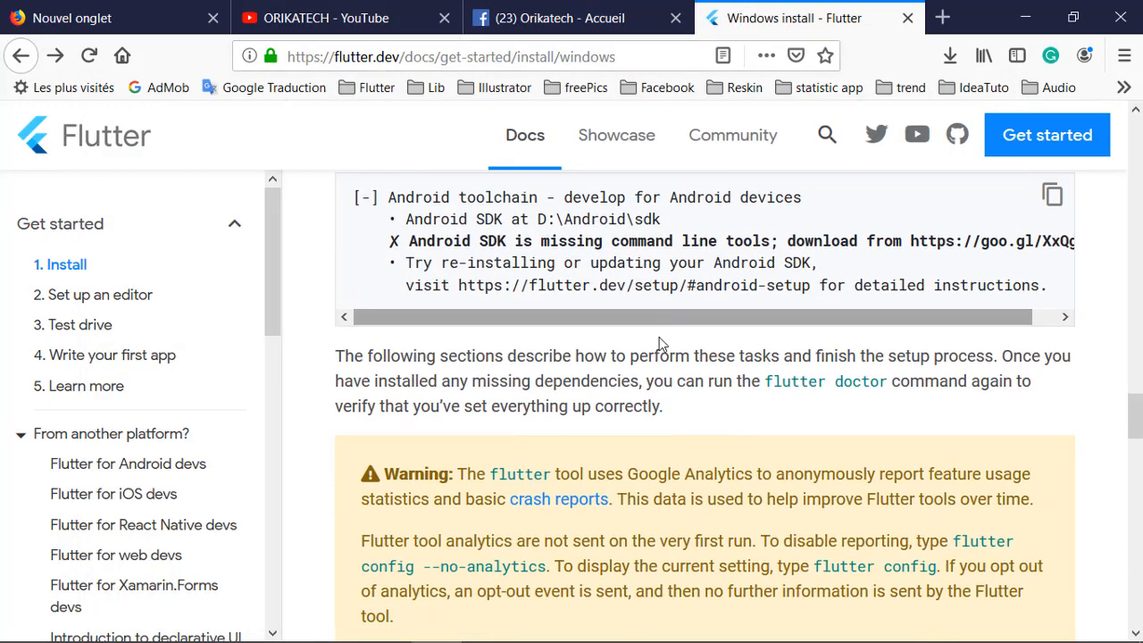
scroll(704, 335, up, 1)
scroll(705, 338, down, 1)
scroll(705, 338, down, 2)
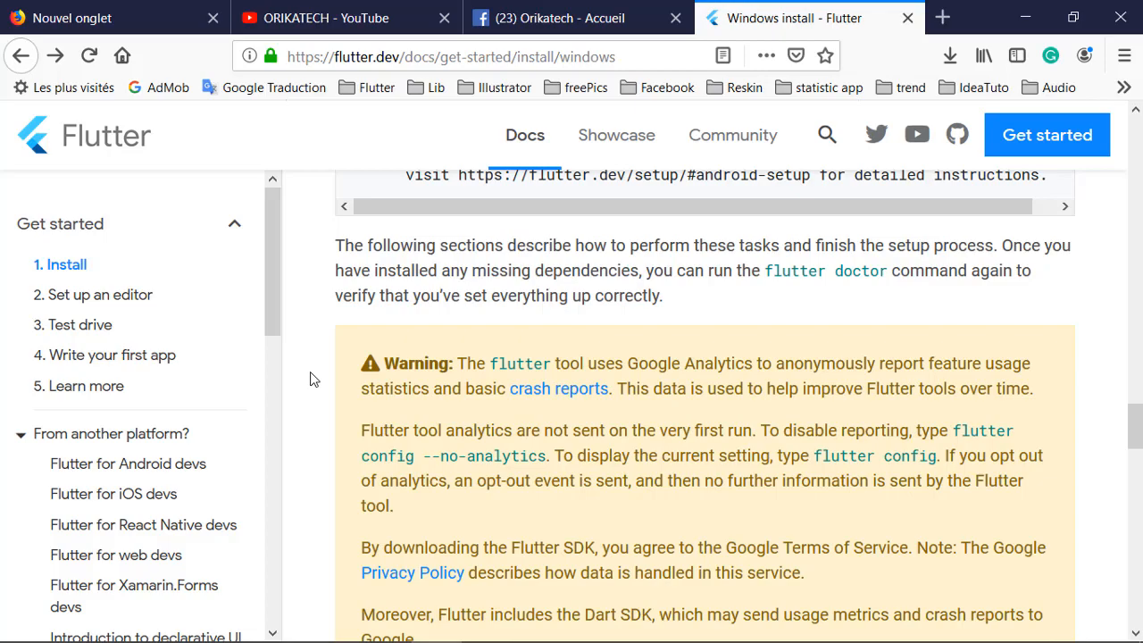
scroll(342, 387, down, 5)
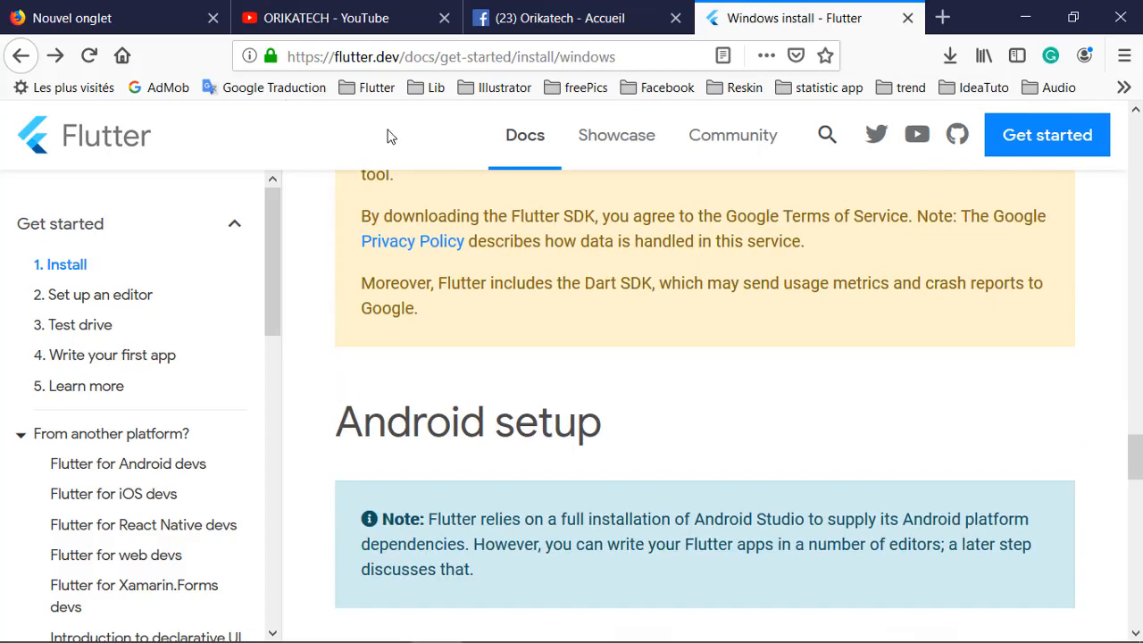
Step: Look through the ORIKATECH YouTube channel for the Android Studio 3.1.2 installation tutorial
click(342, 18)
scroll(577, 434, down, 8)
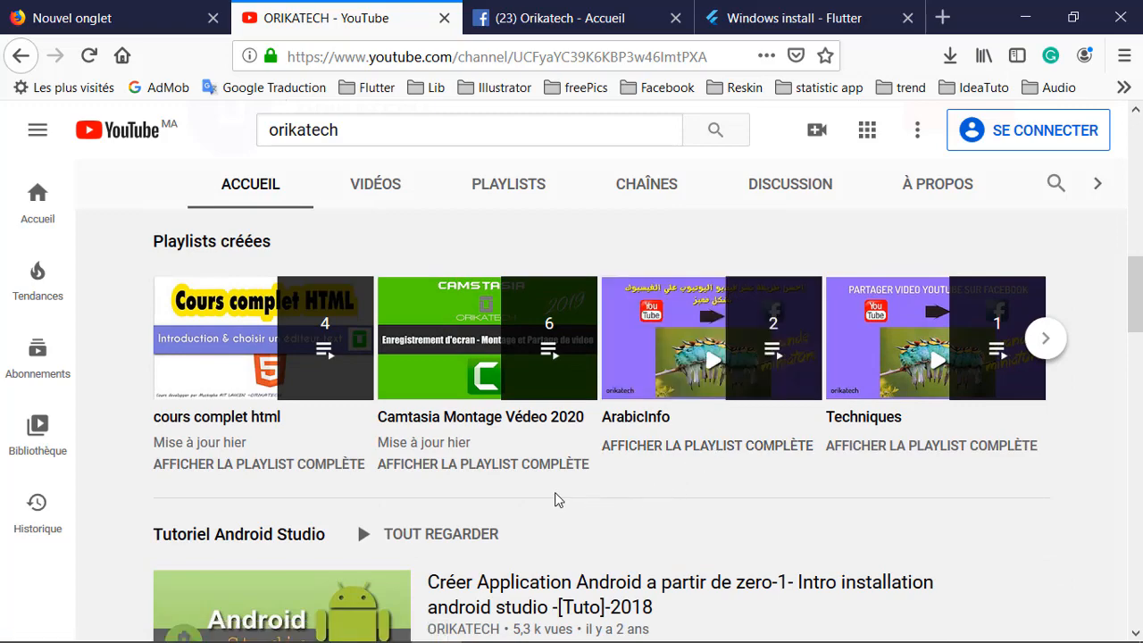
scroll(624, 501, down, 7)
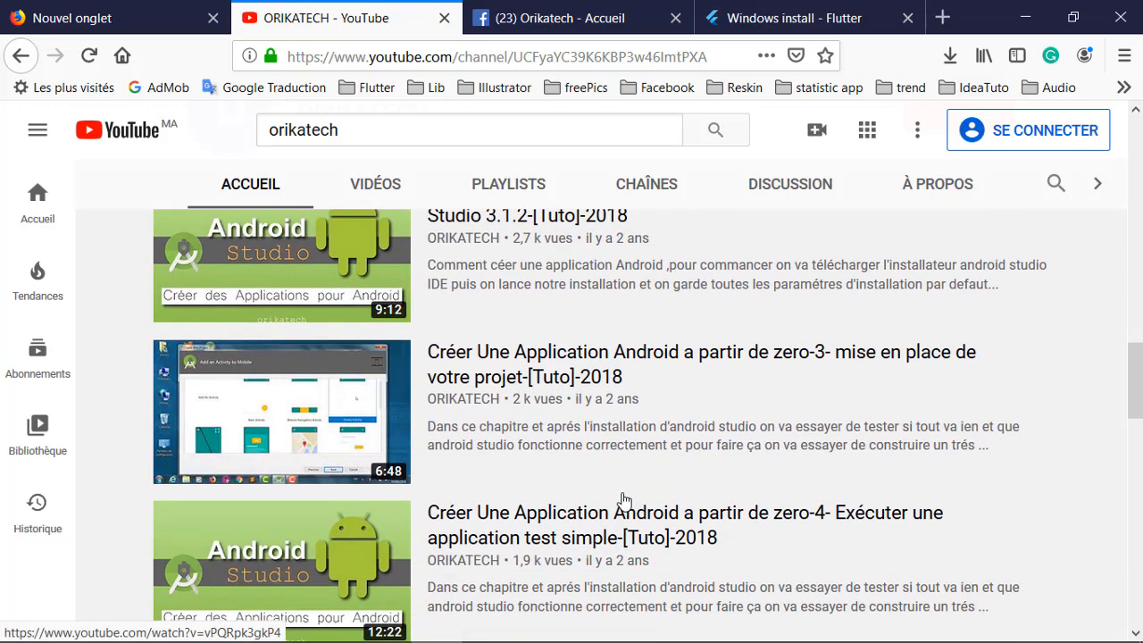
scroll(624, 500, up, 4)
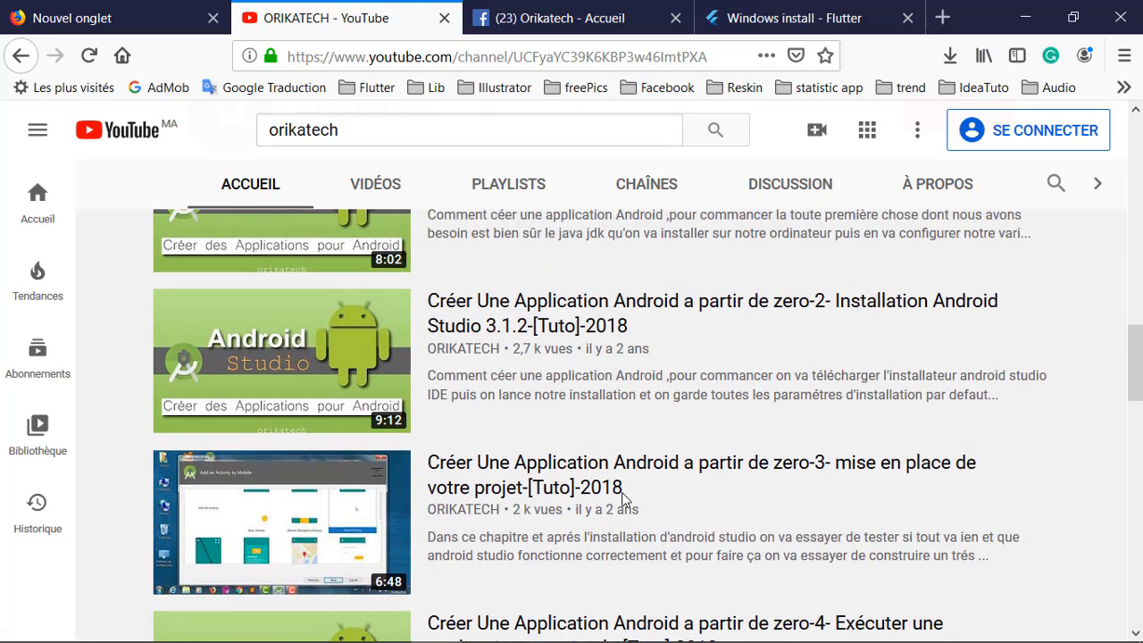
scroll(624, 500, up, 1)
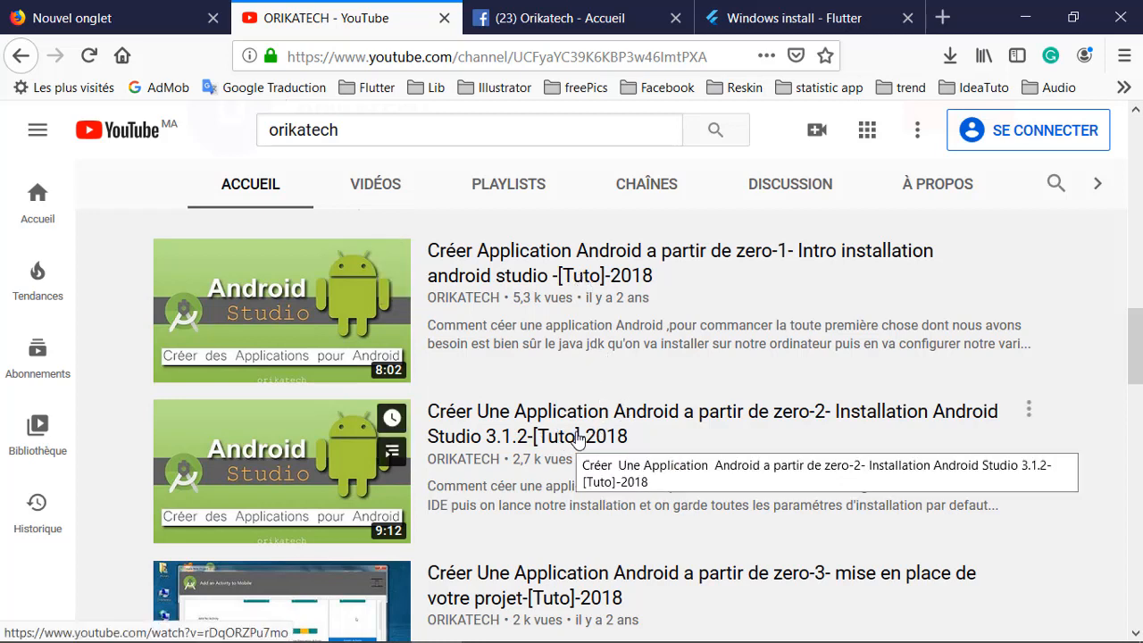
Step: Return to the Flutter guide and read the Install Android Studio instructions under Android setup
click(740, 19)
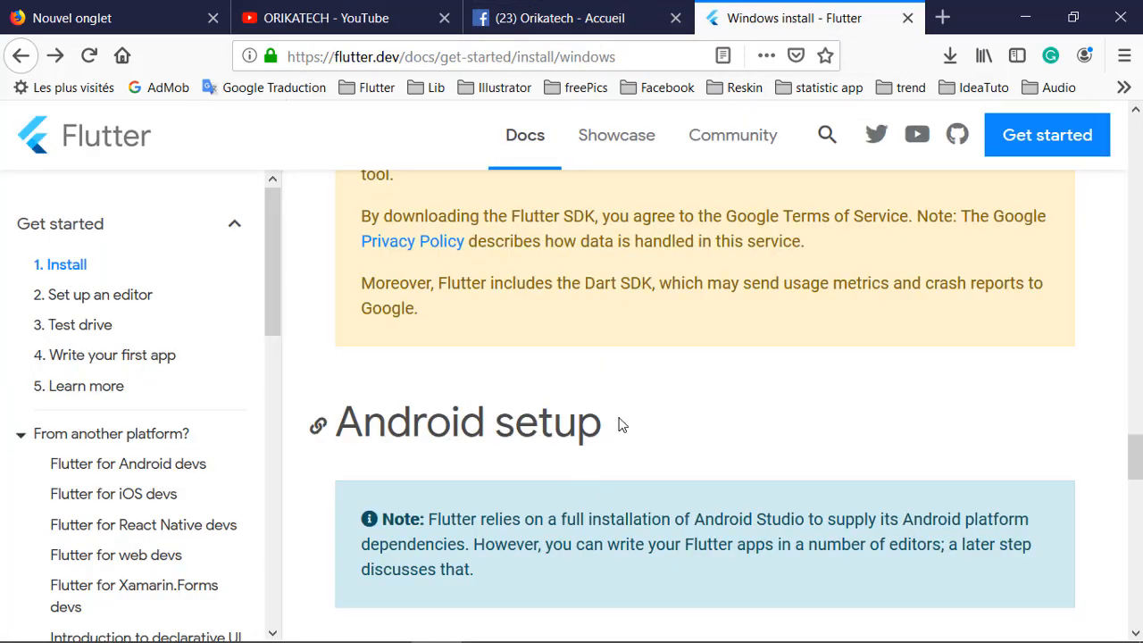
scroll(670, 439, down, 7)
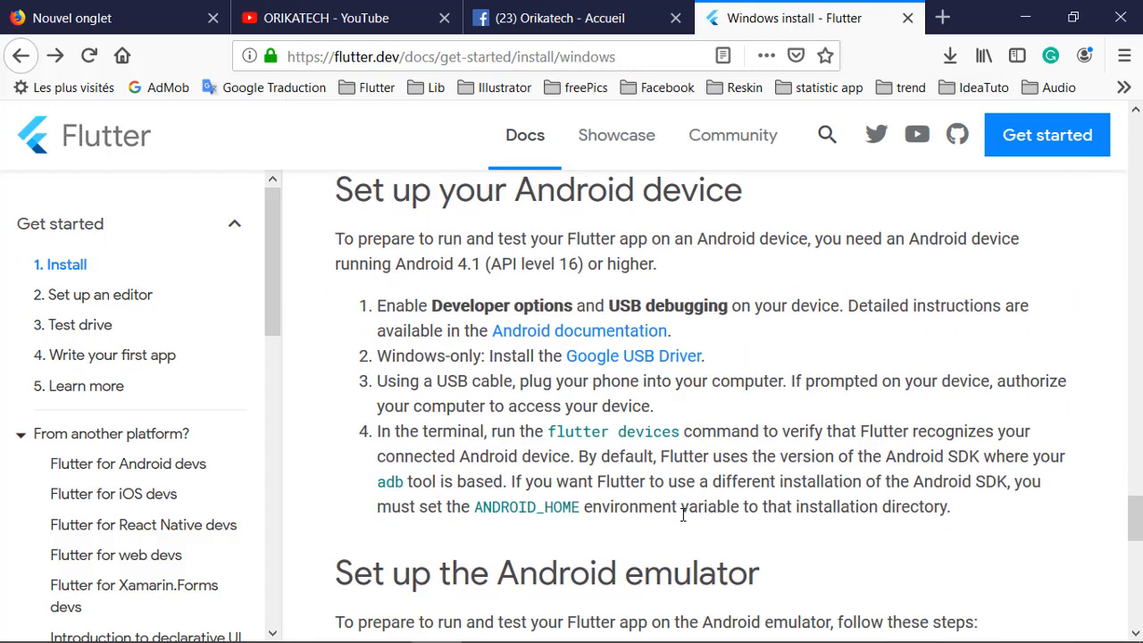
scroll(679, 509, up, 3)
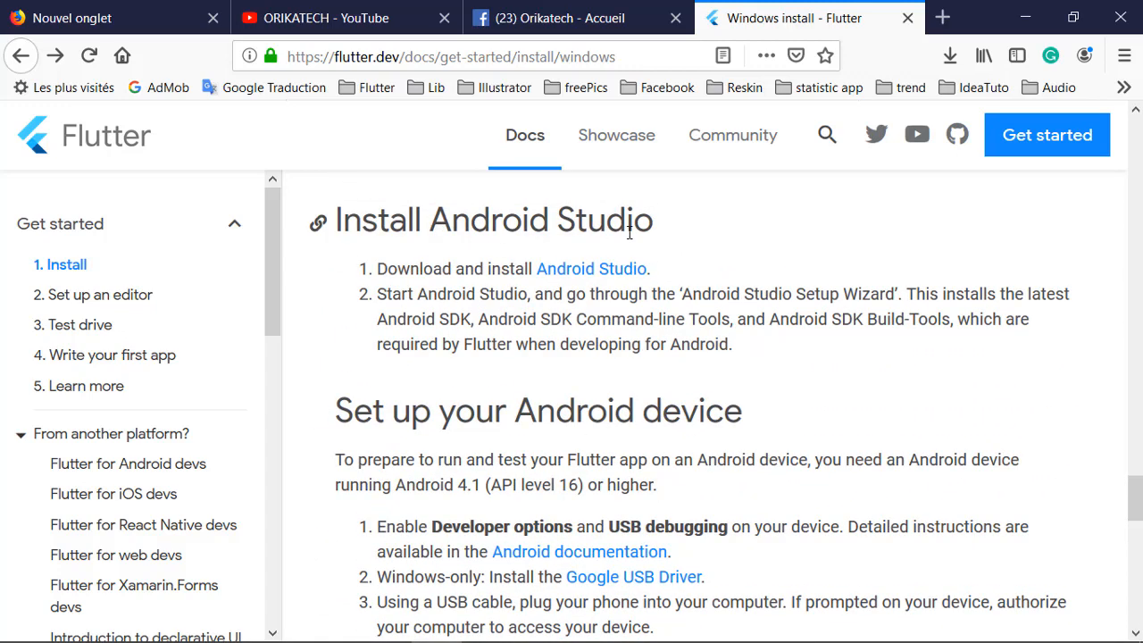
scroll(643, 435, up, 3)
scroll(647, 435, down, 2)
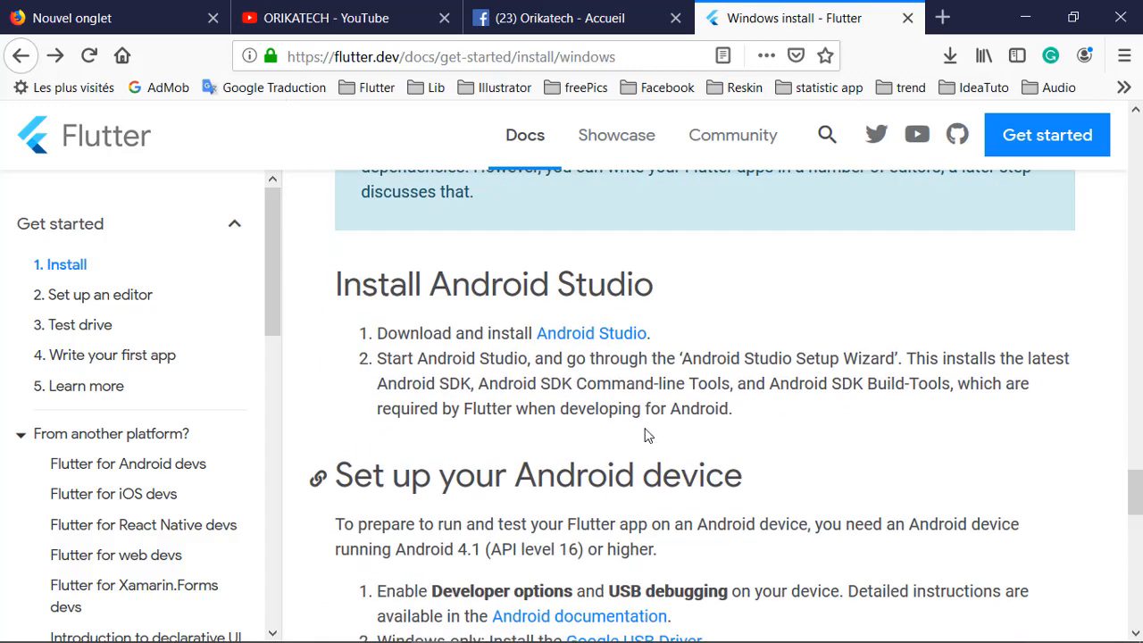
scroll(648, 435, down, 1)
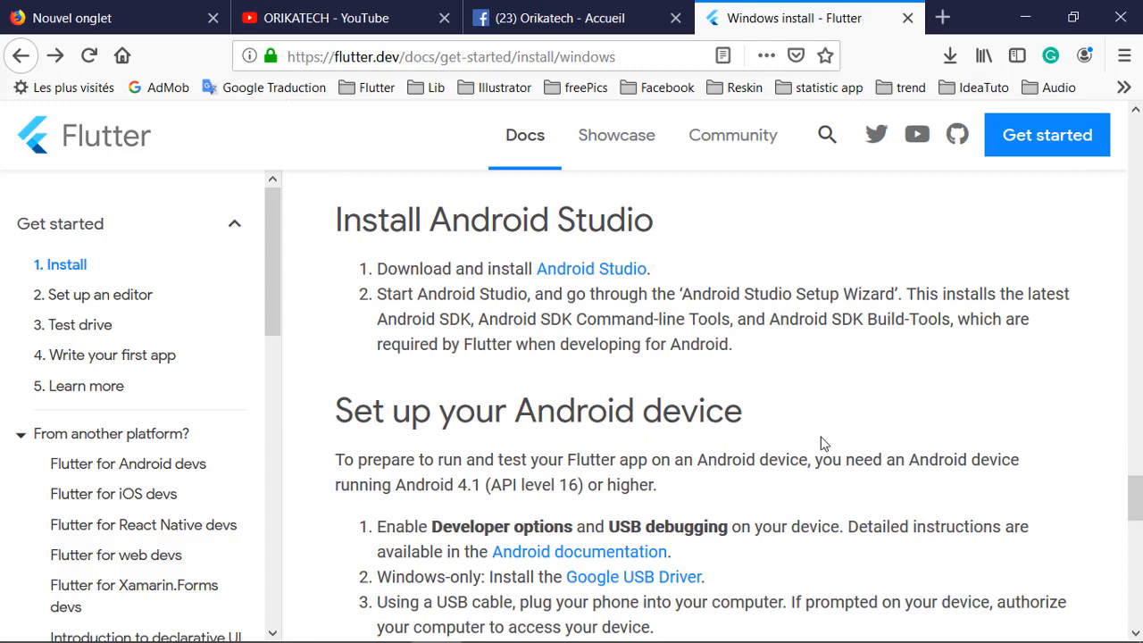
Step: Review the guide's instructions for setting up an Android device and the Android emulator
scroll(824, 444, down, 5)
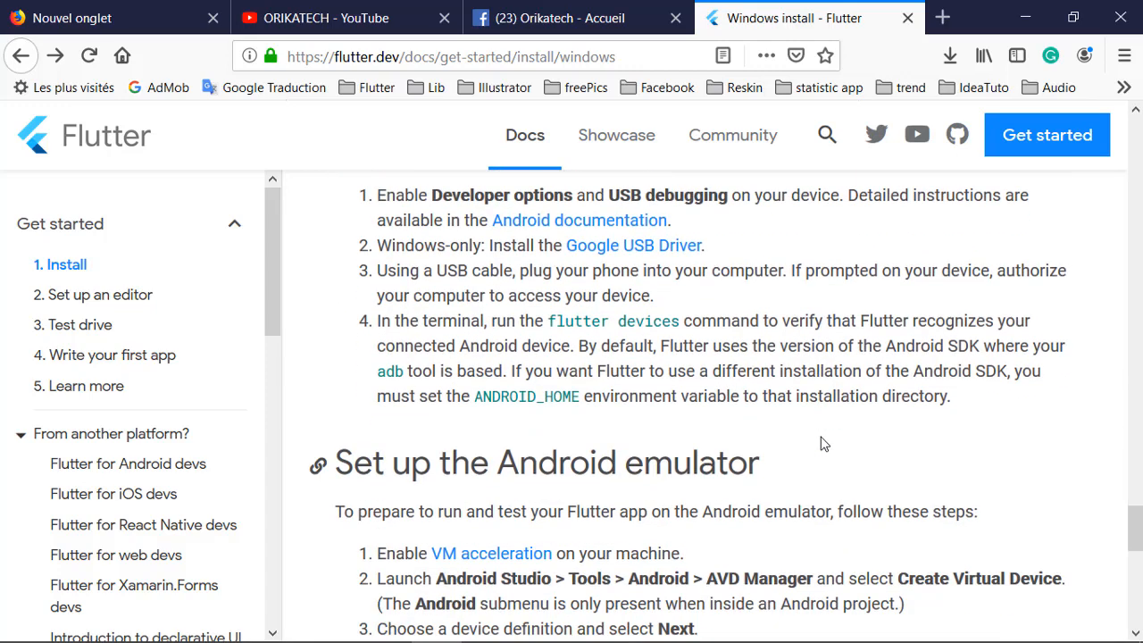
scroll(824, 444, down, 2)
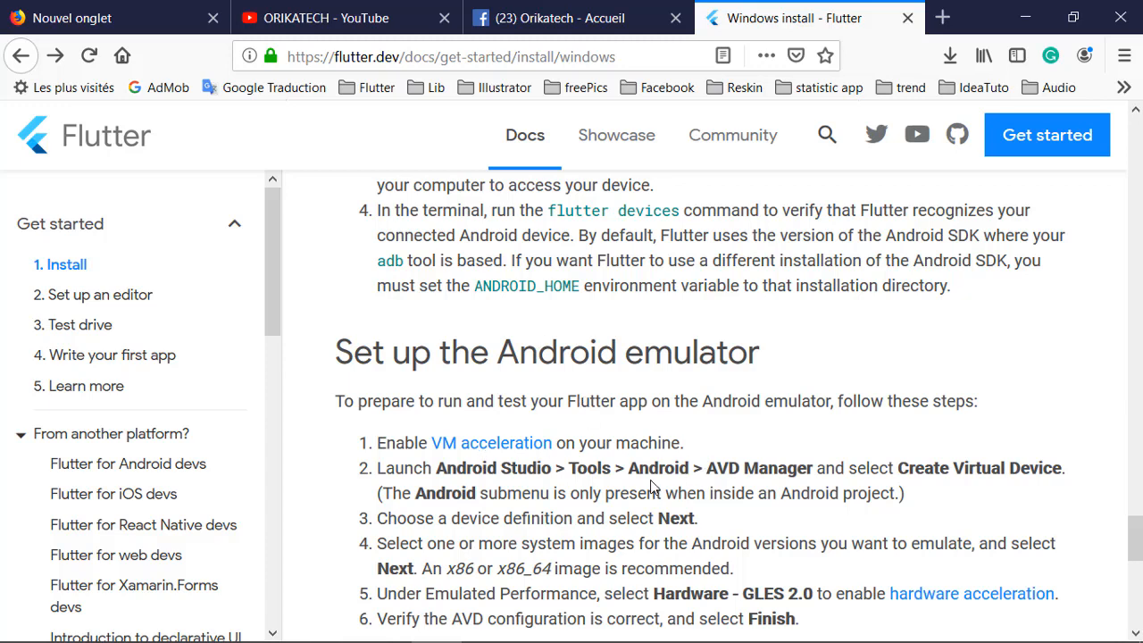
scroll(655, 487, down, 3)
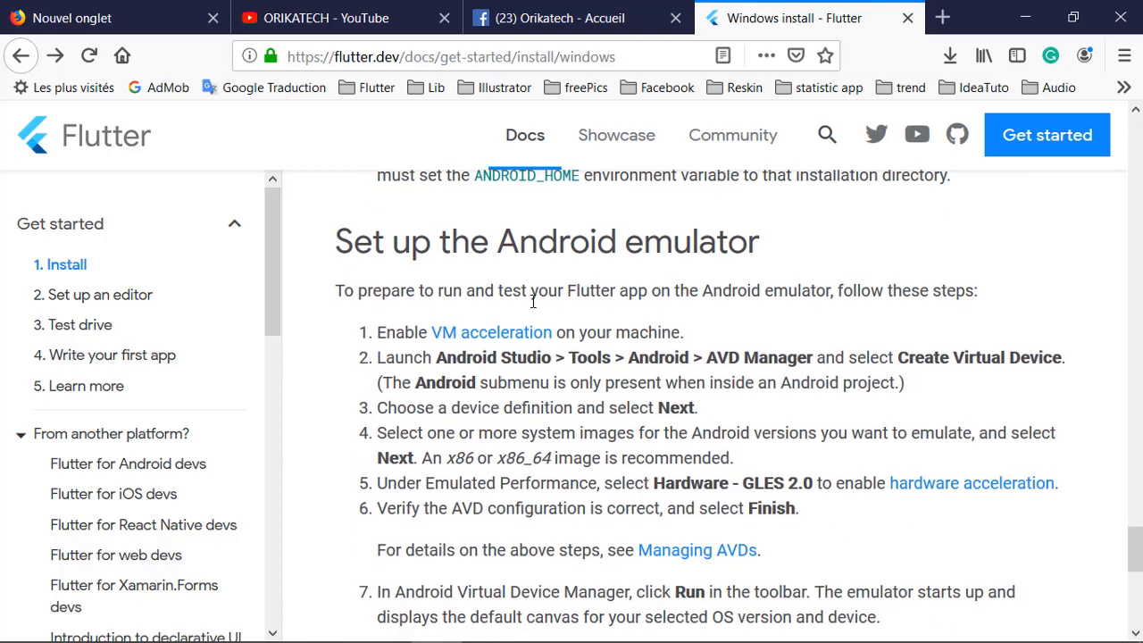
scroll(629, 311, up, 3)
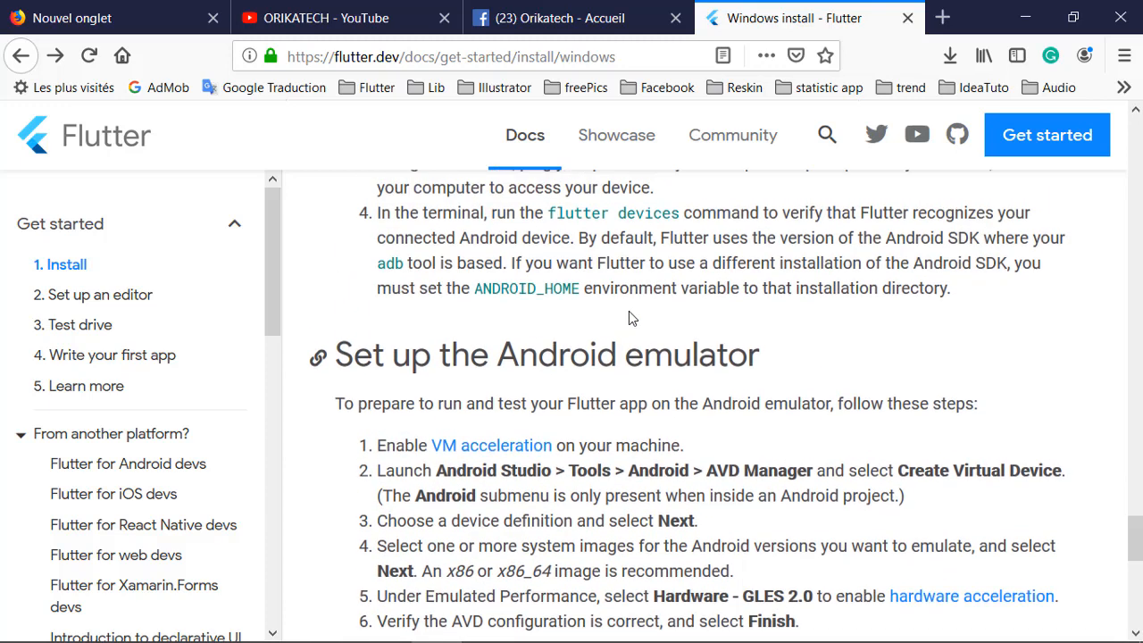
scroll(628, 318, down, 4)
scroll(616, 327, up, 8)
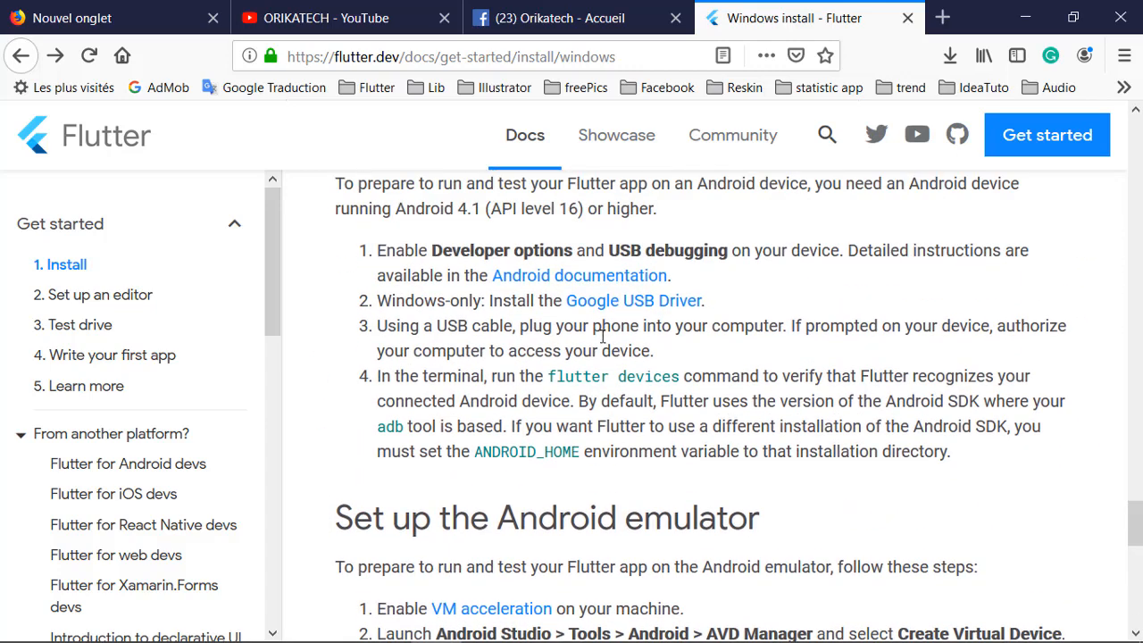
scroll(603, 335, up, 5)
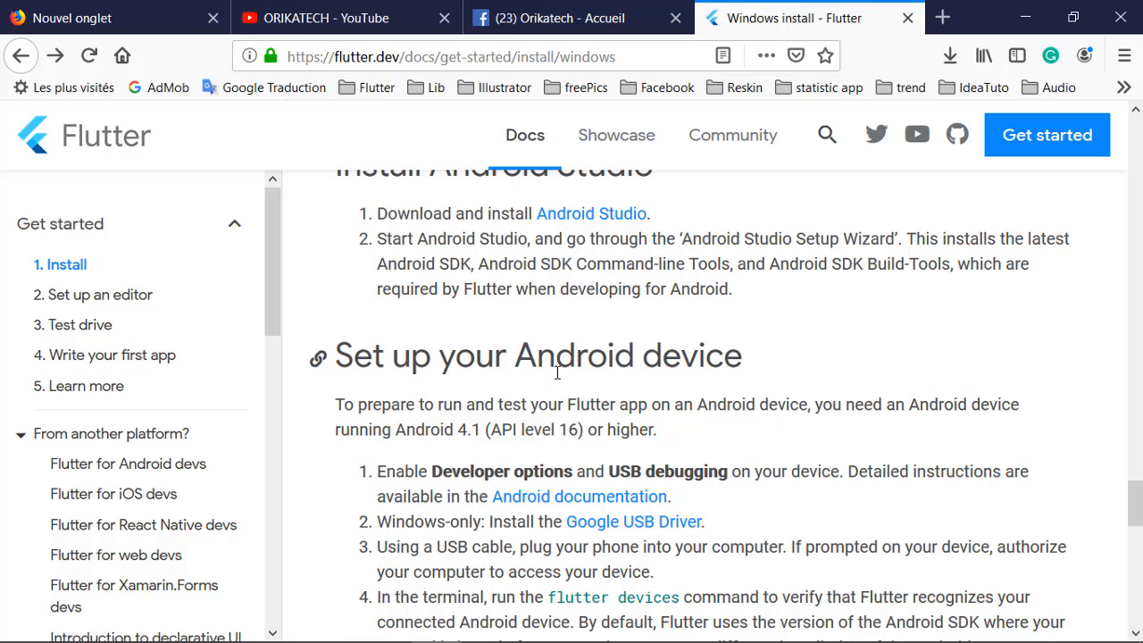
scroll(557, 372, down, 10)
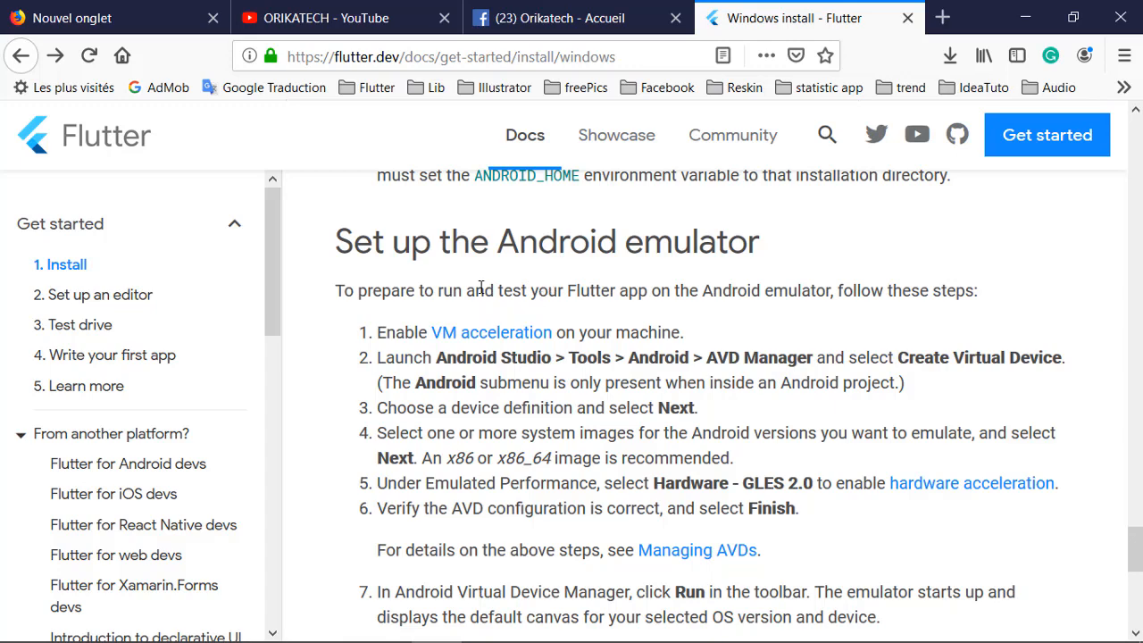
scroll(482, 285, up, 6)
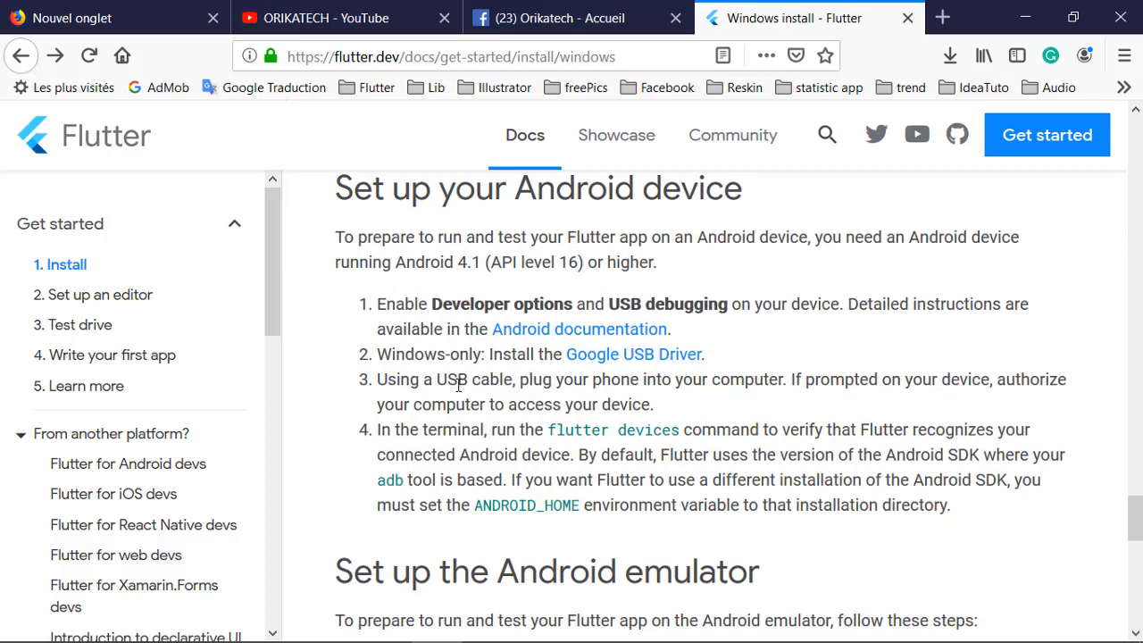
scroll(461, 379, down, 6)
scroll(458, 386, up, 5)
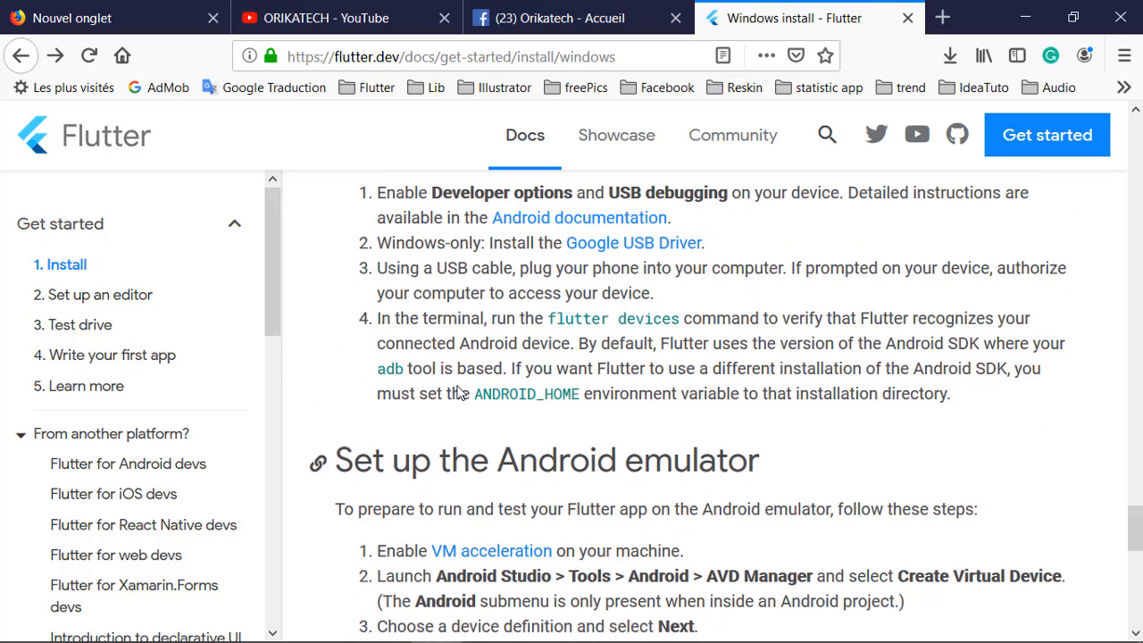
scroll(518, 374, down, 1)
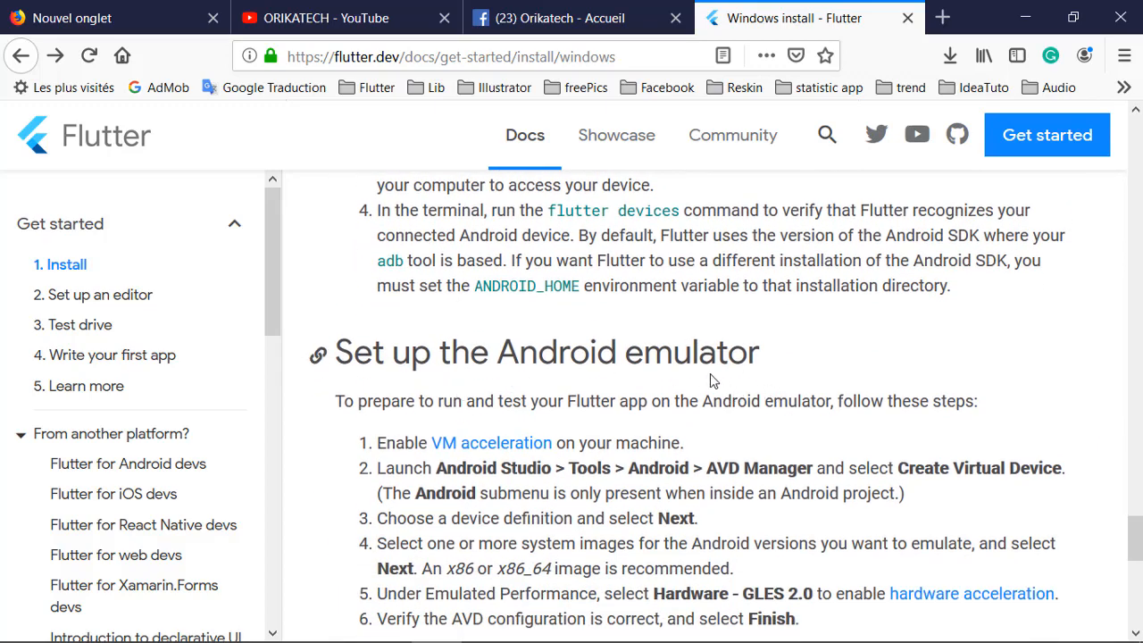
Step: Read the guide's Android emulator steps, clear the open windows and launch Android Studio from the desktop
drag(497, 351, 770, 361)
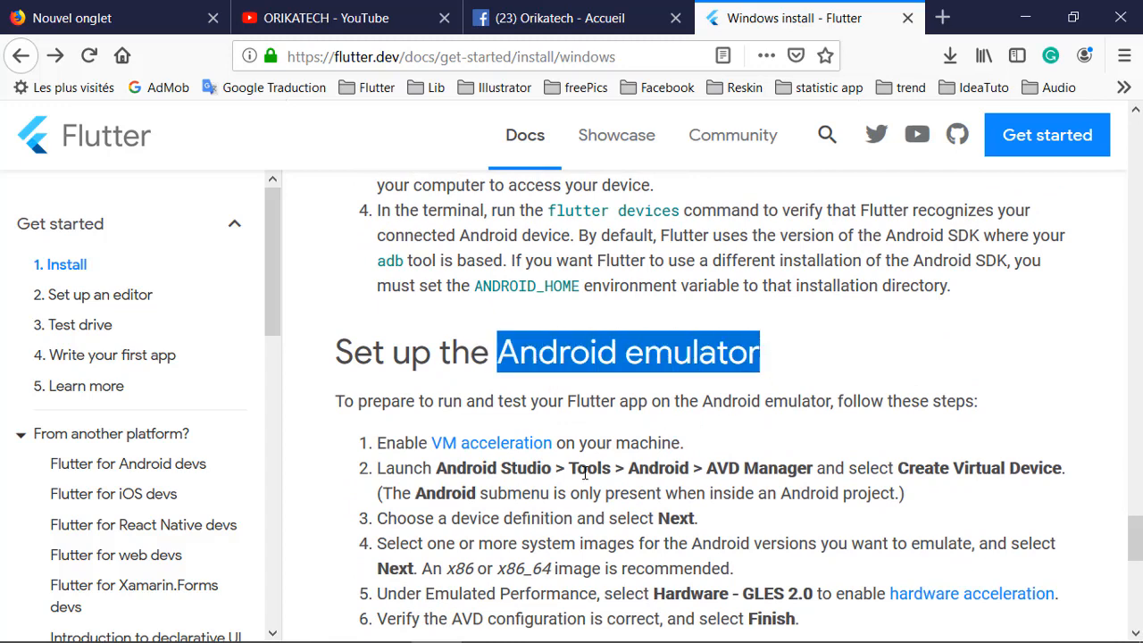
scroll(549, 482, down, 2)
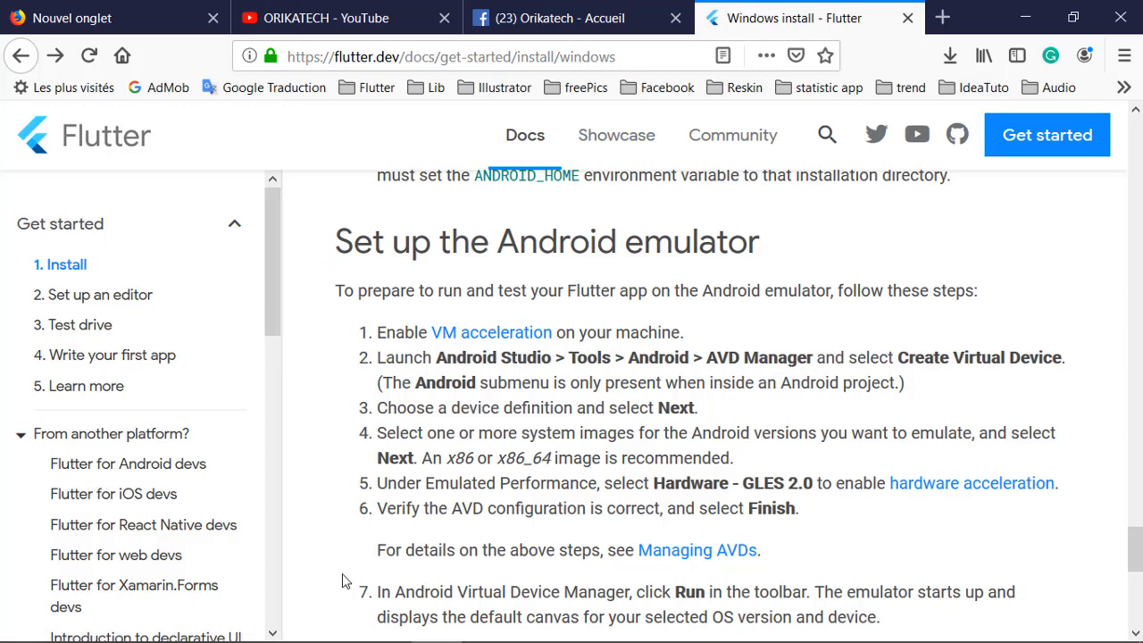
click(1025, 18)
click(1026, 11)
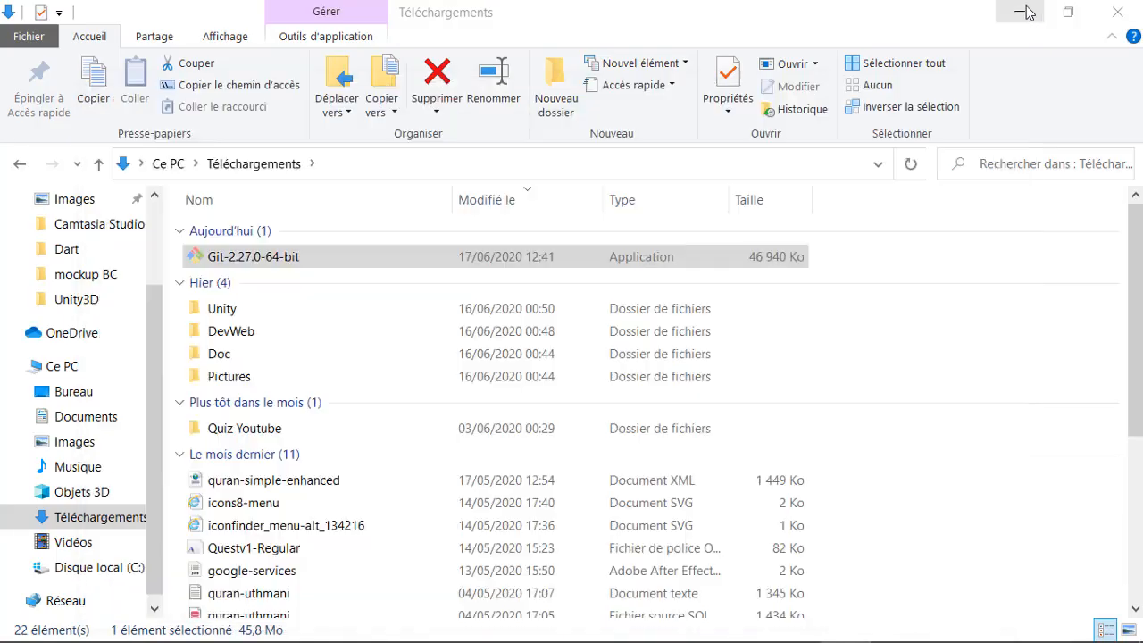
click(1025, 12)
click(975, 102)
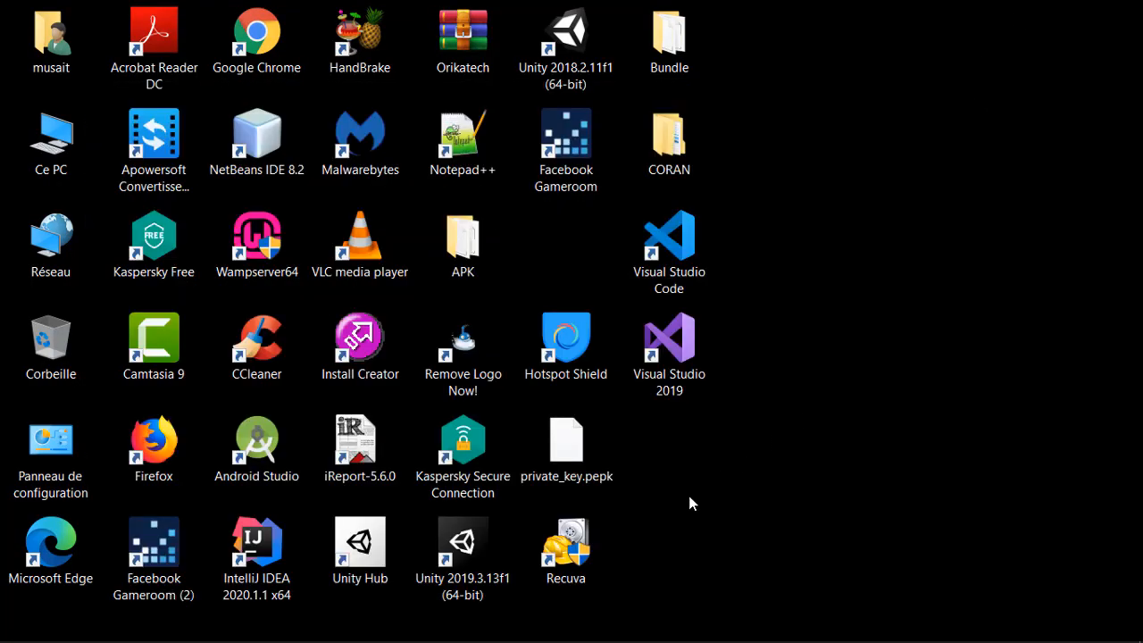
double_click(244, 451)
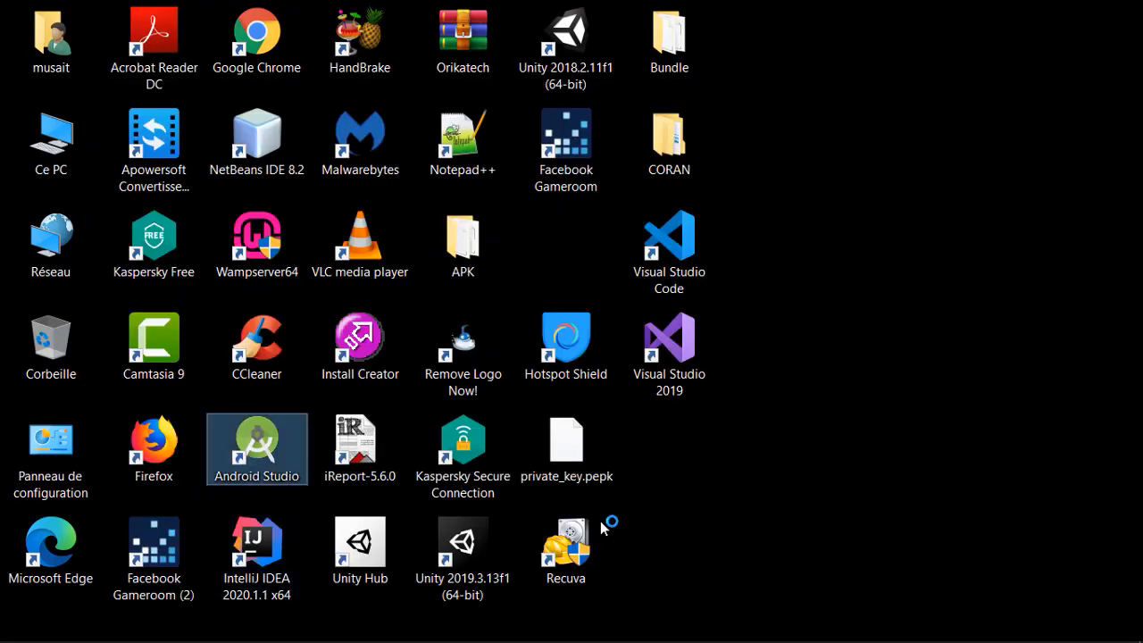
mouse_move(669, 638)
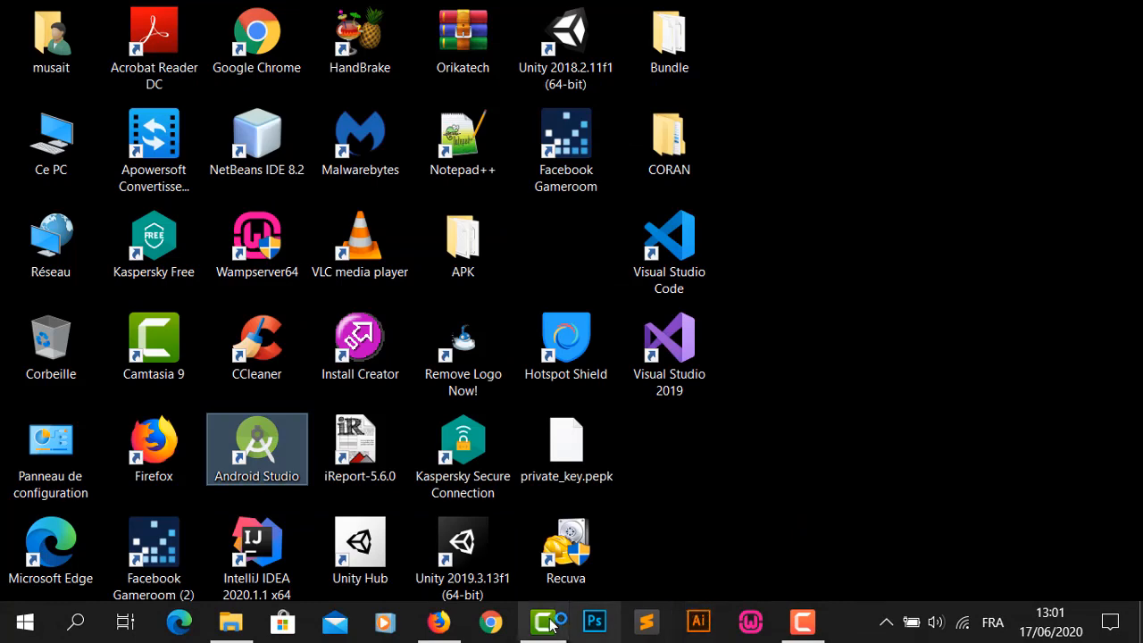
Step: Return to the Flutter guide in Firefox and review the Android emulator steps and the Web setup section
click(438, 622)
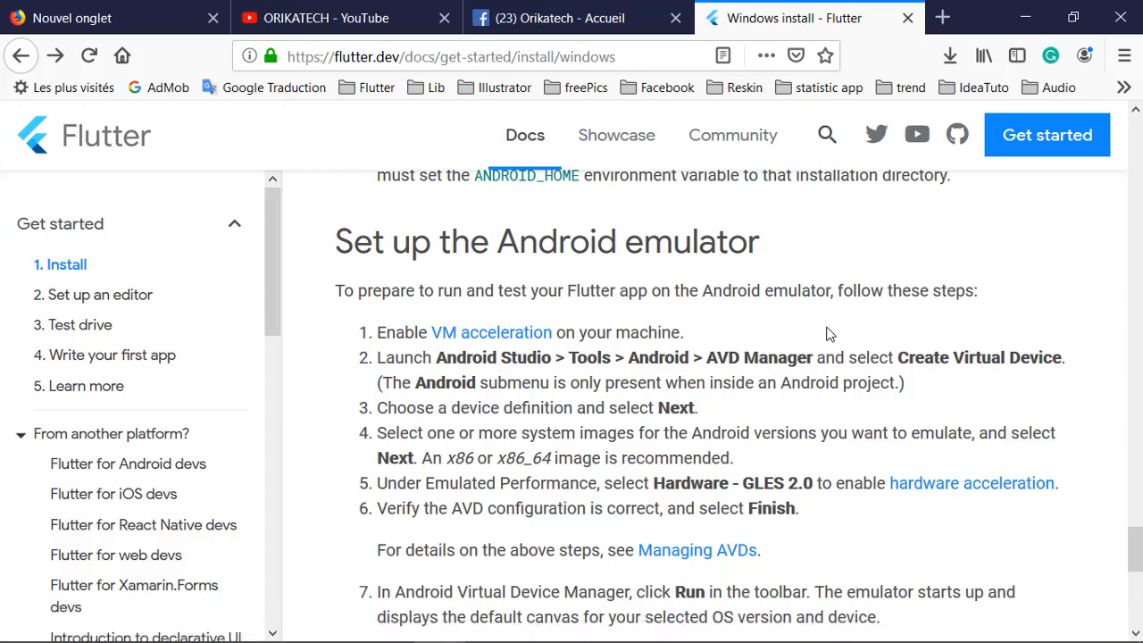
scroll(827, 334, down, 2)
scroll(827, 336, down, 1)
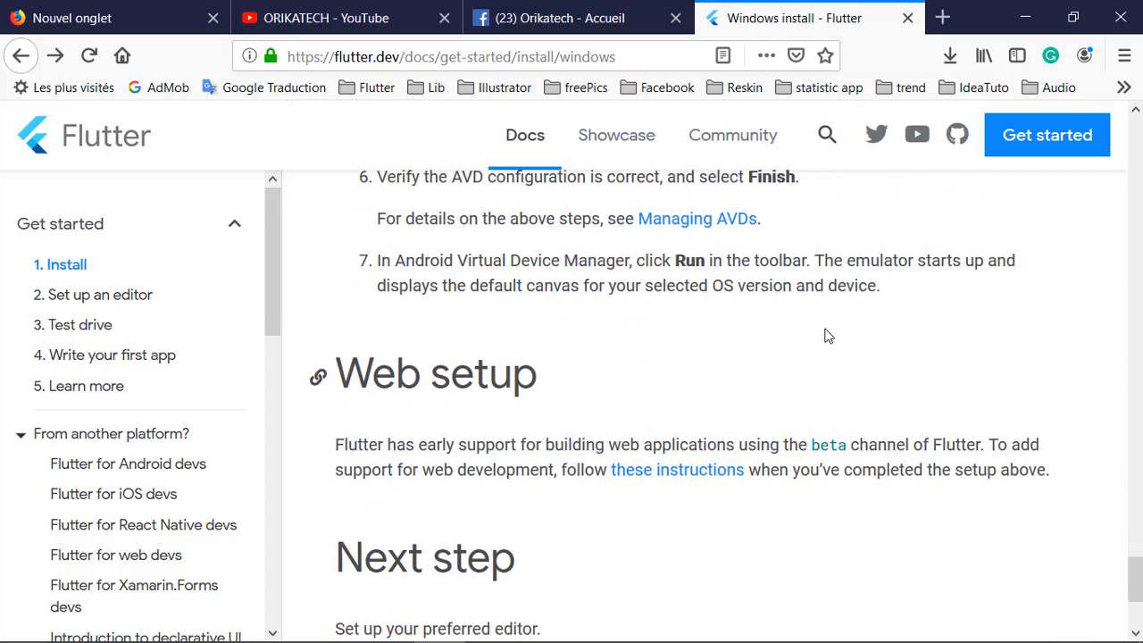
scroll(828, 336, down, 2)
scroll(828, 336, up, 6)
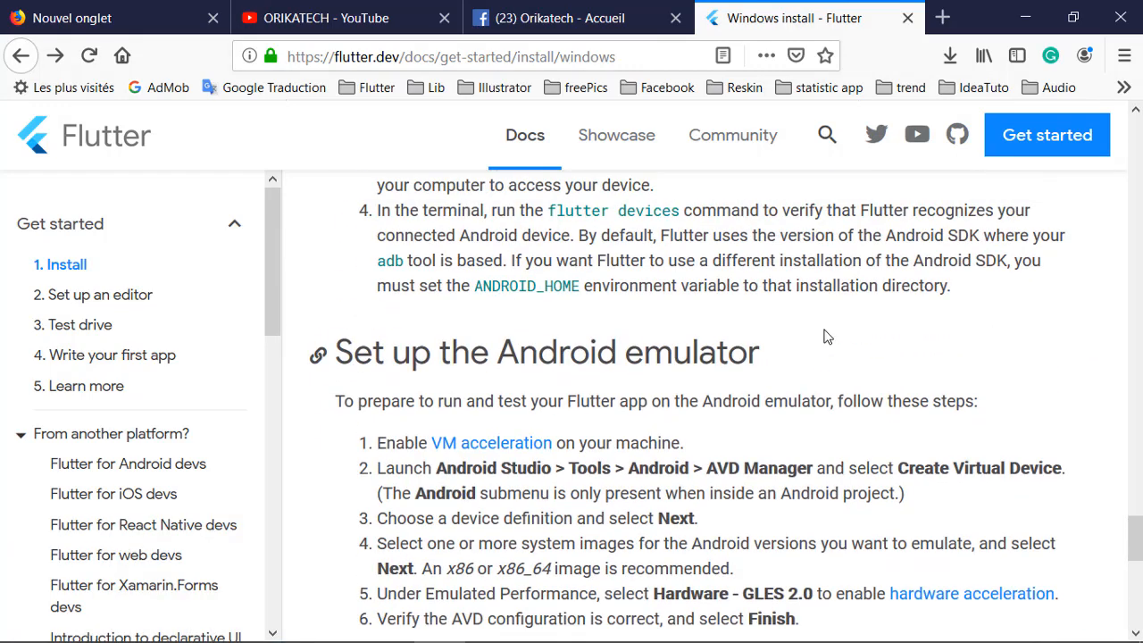
scroll(827, 336, down, 2)
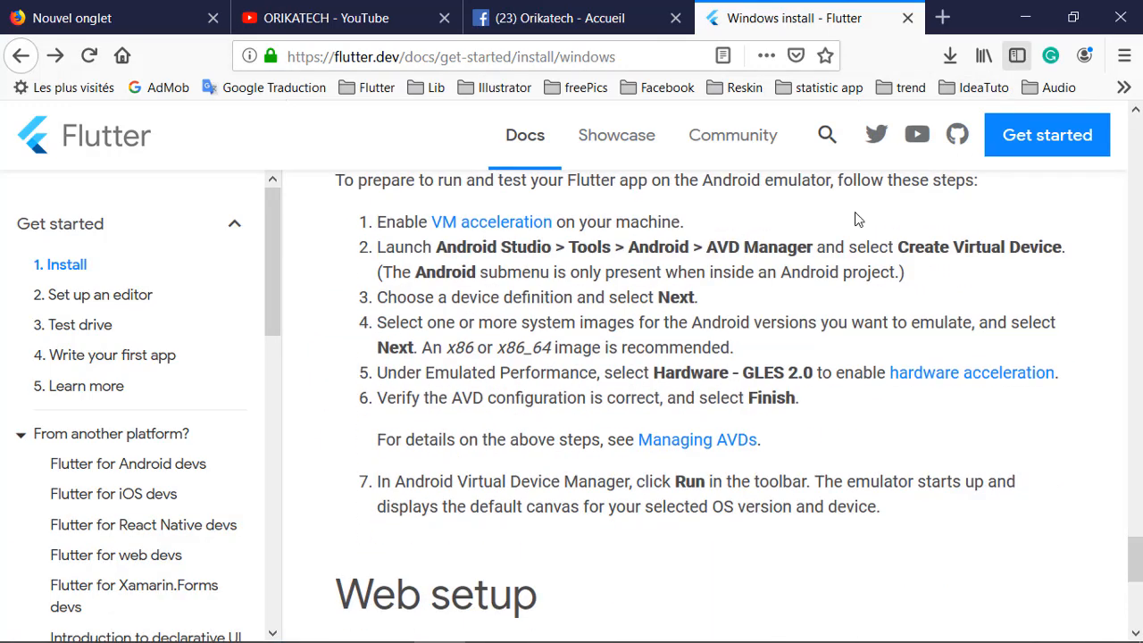
scroll(663, 332, up, 1)
scroll(662, 331, up, 1)
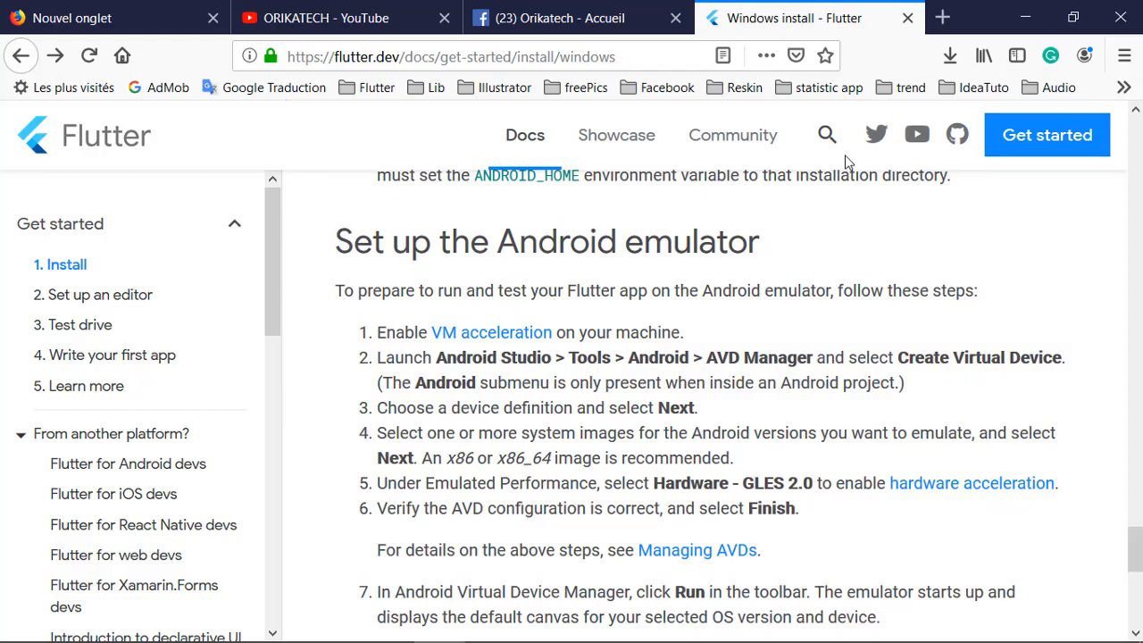
Step: Launch Android Studio from the desktop, recheck the guide's AVD Manager step while it loads, and dismiss the Tip of the Day
click(1025, 17)
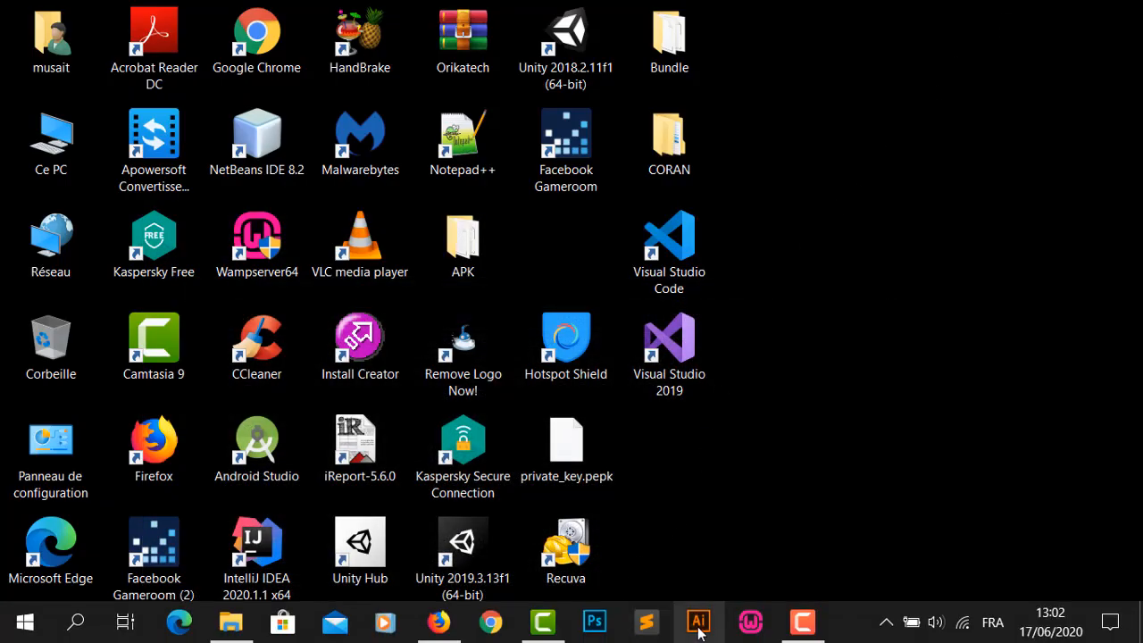
double_click(259, 457)
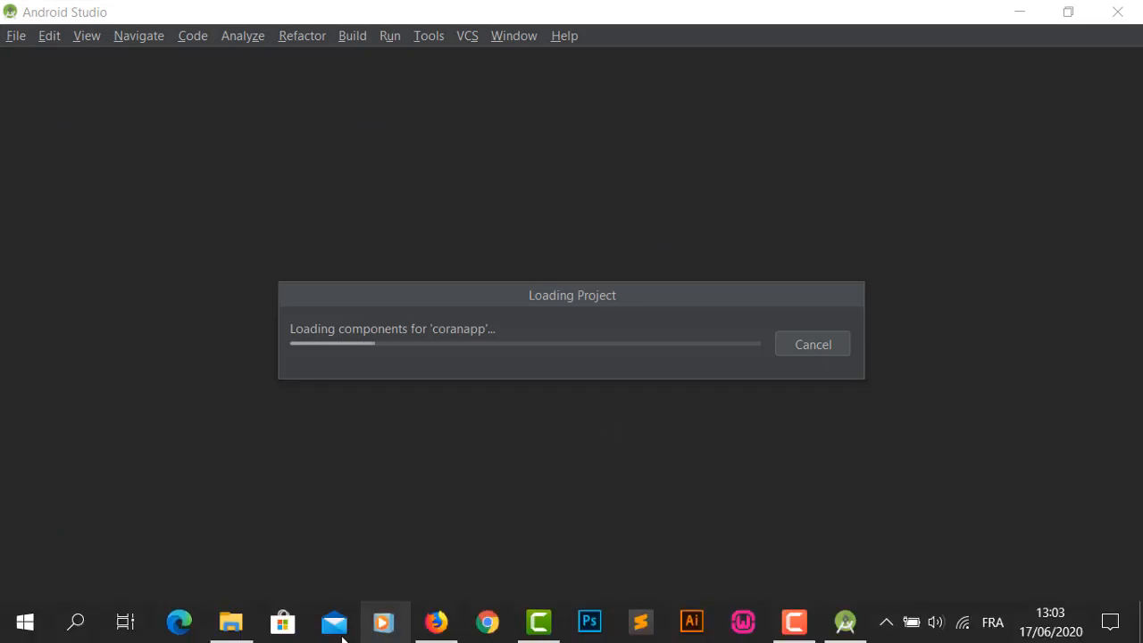
click(434, 625)
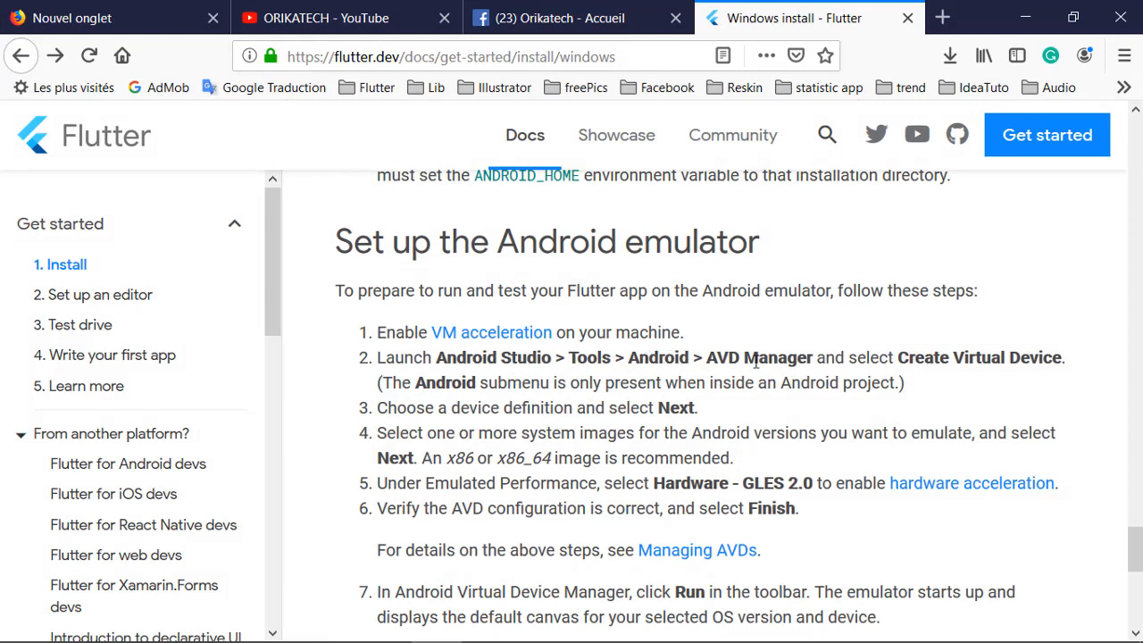
click(1026, 11)
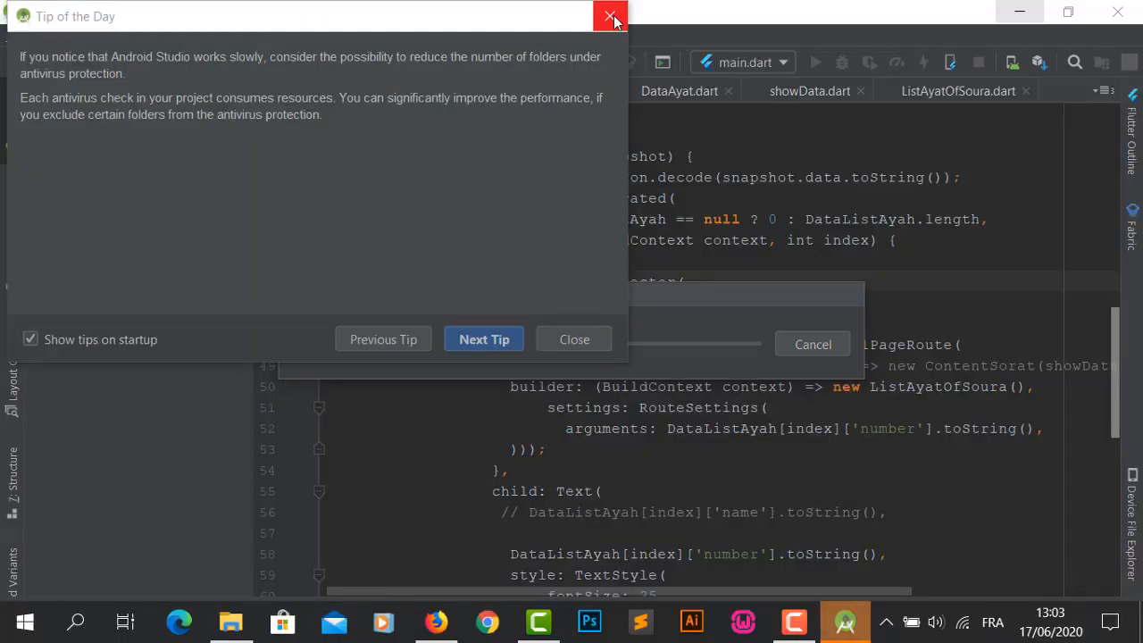
click(574, 339)
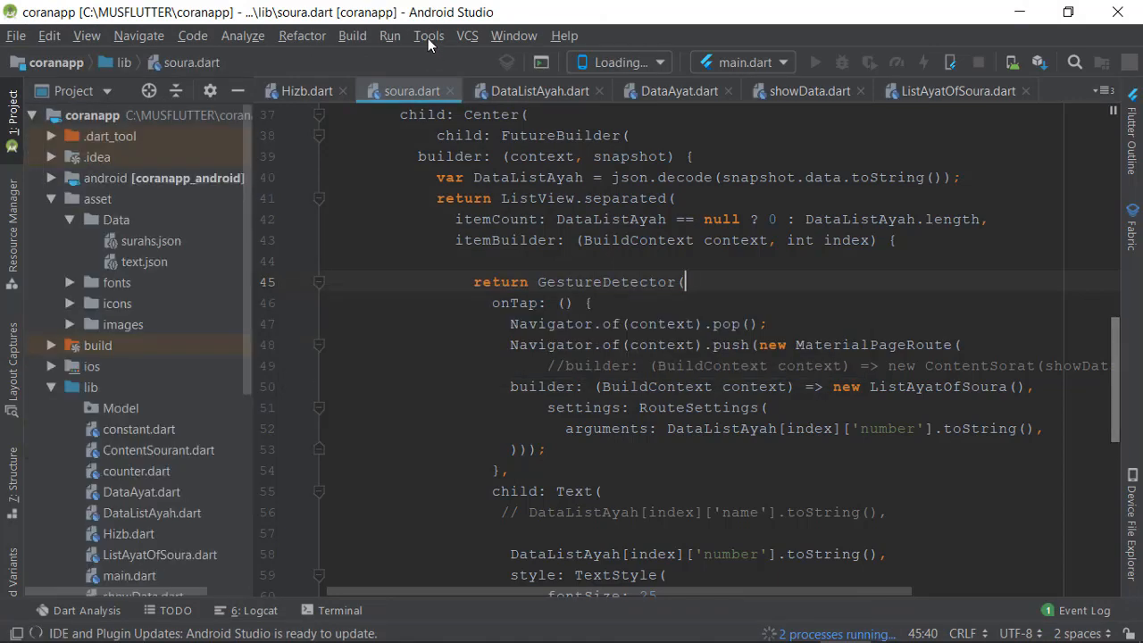
click(428, 36)
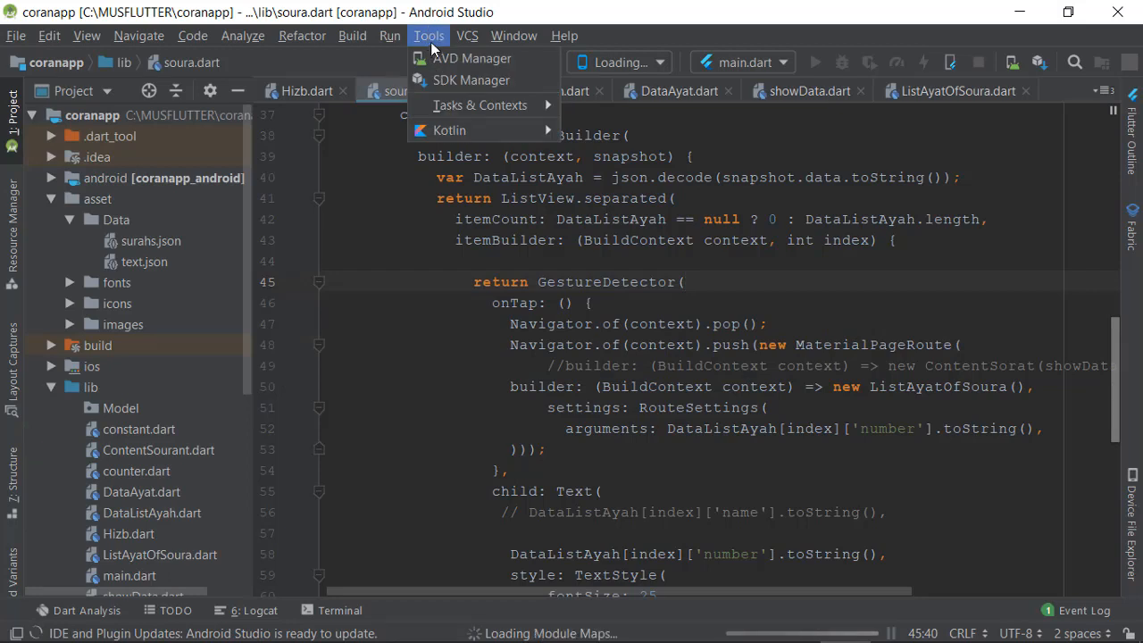
click(426, 32)
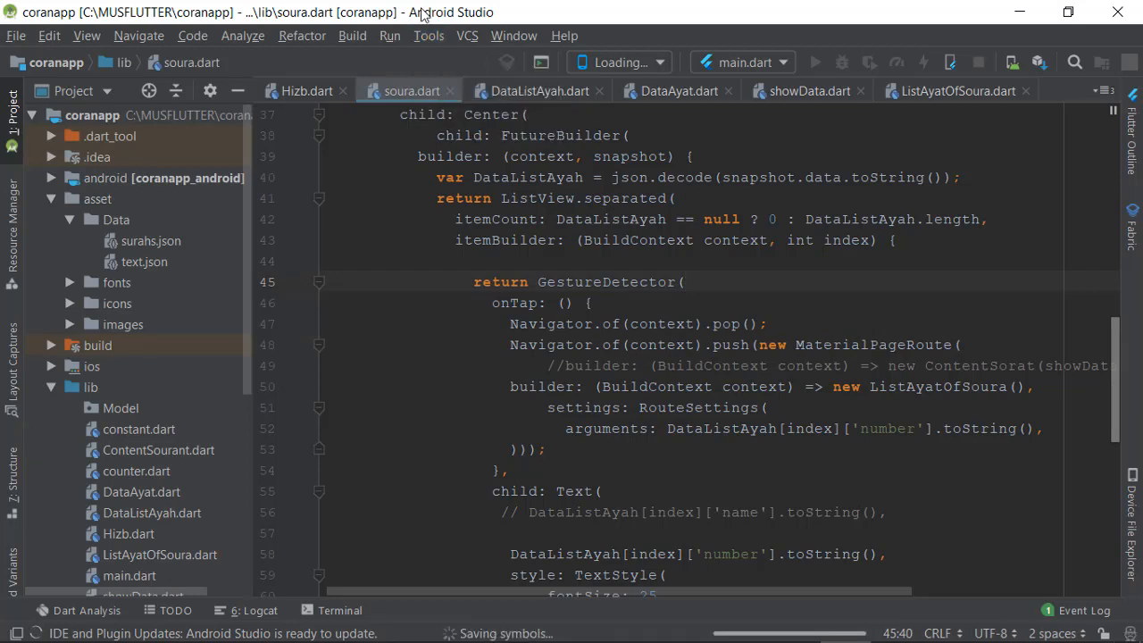
click(426, 36)
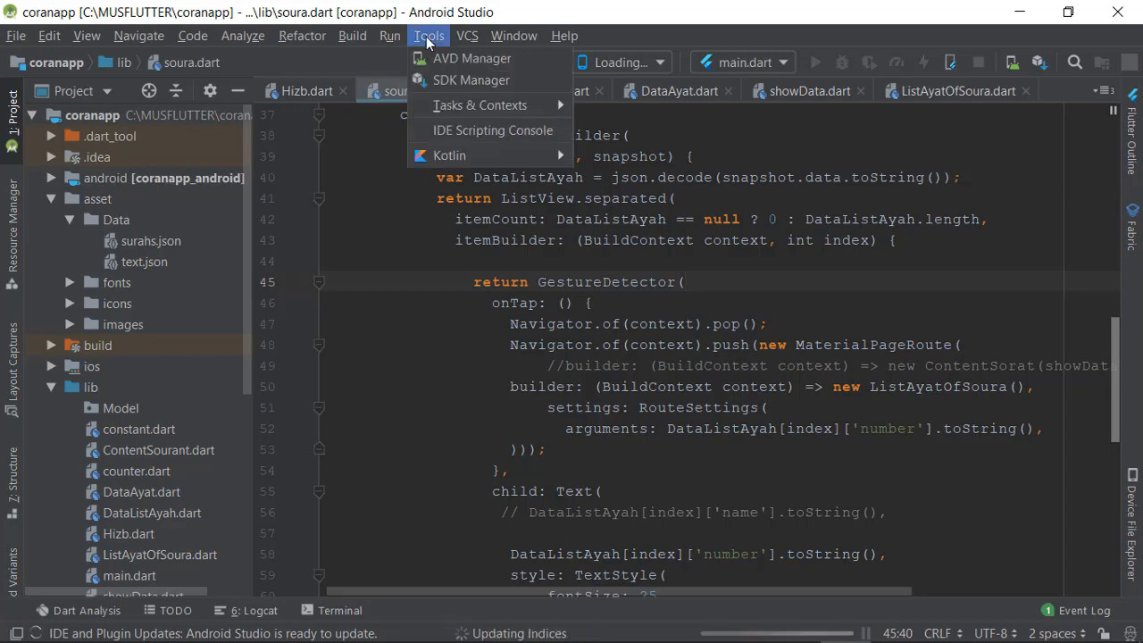
click(420, 41)
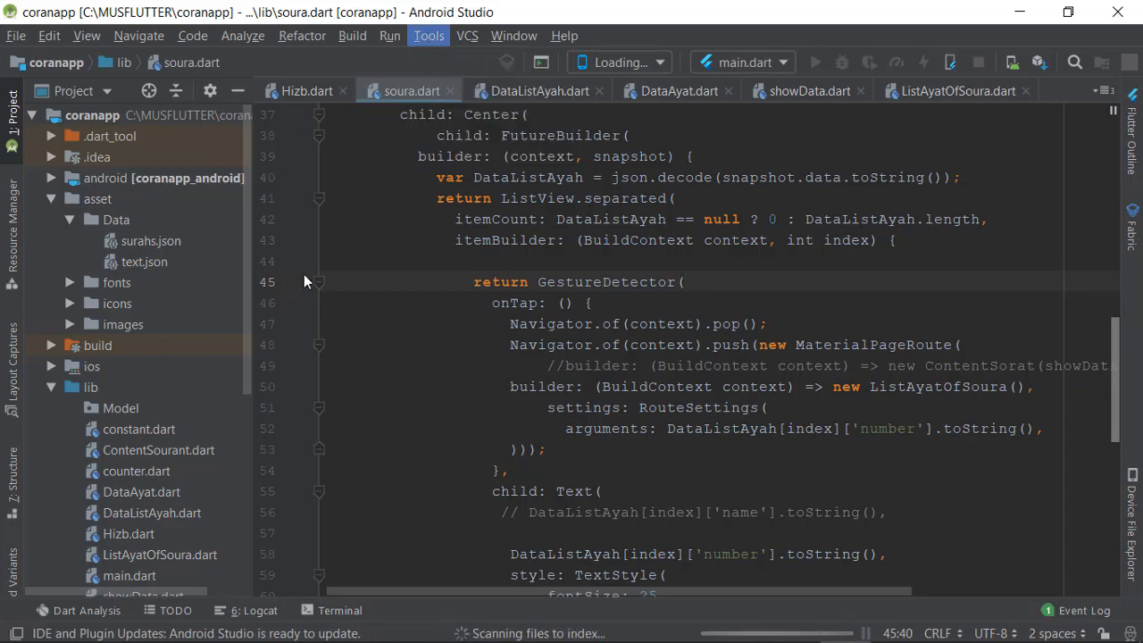
click(390, 37)
click(349, 12)
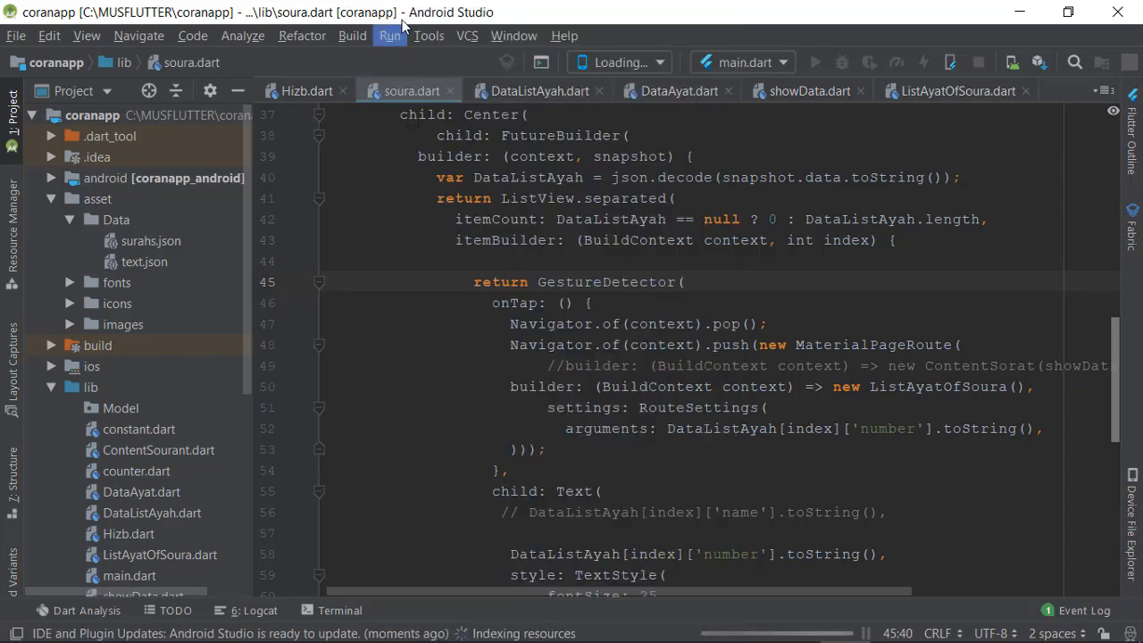
click(14, 38)
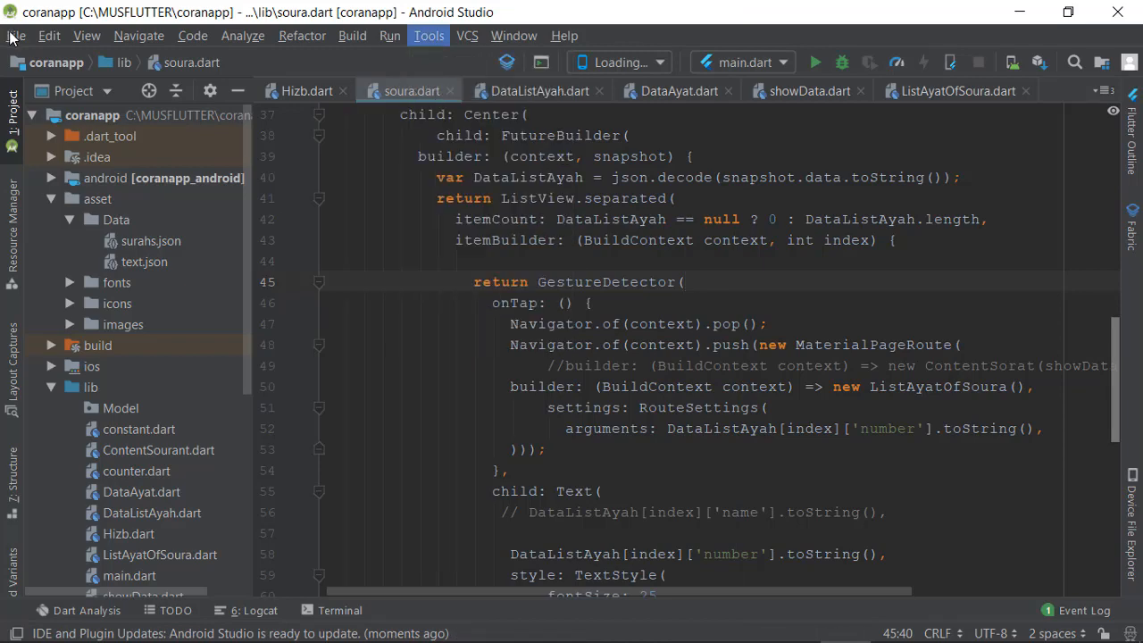
click(384, 16)
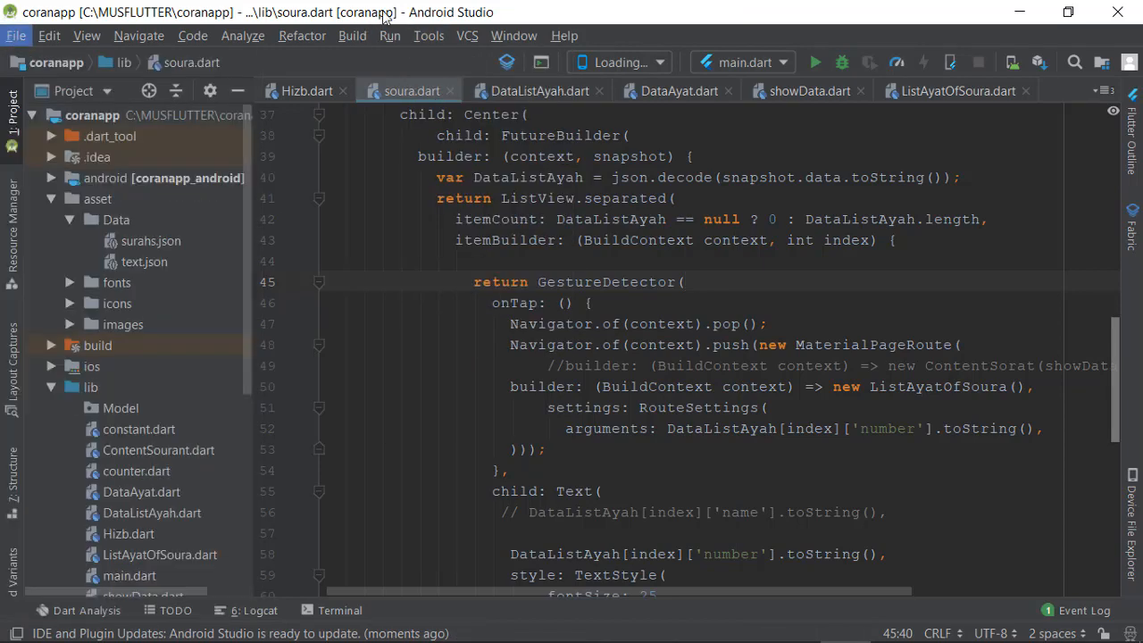
Step: Open the AVD Manager and start creating a new virtual device
click(425, 36)
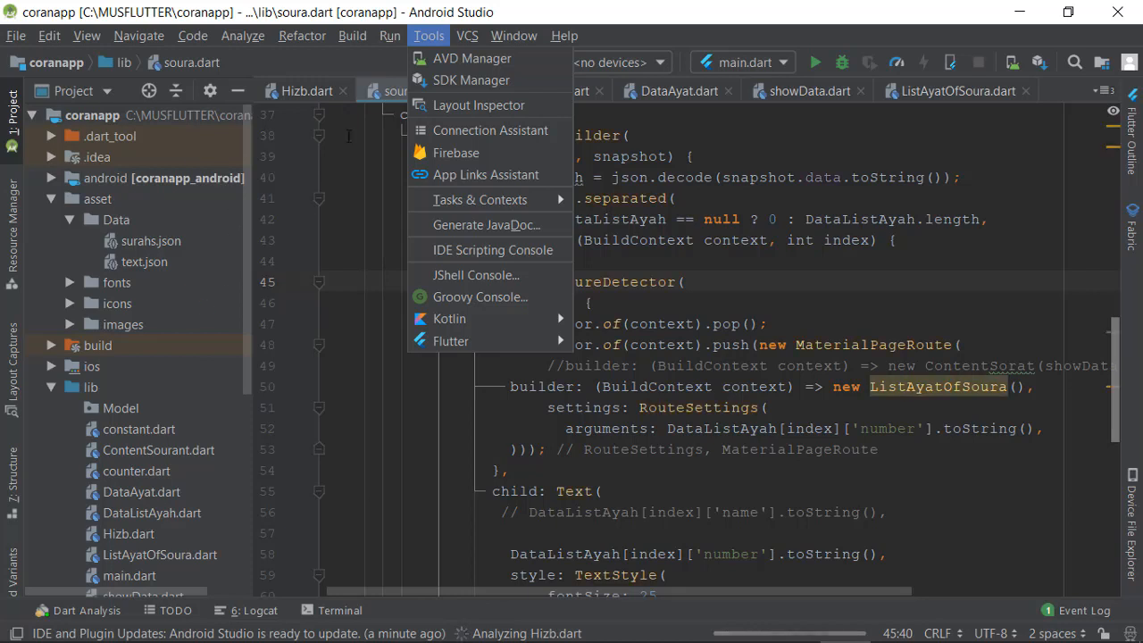
click(441, 58)
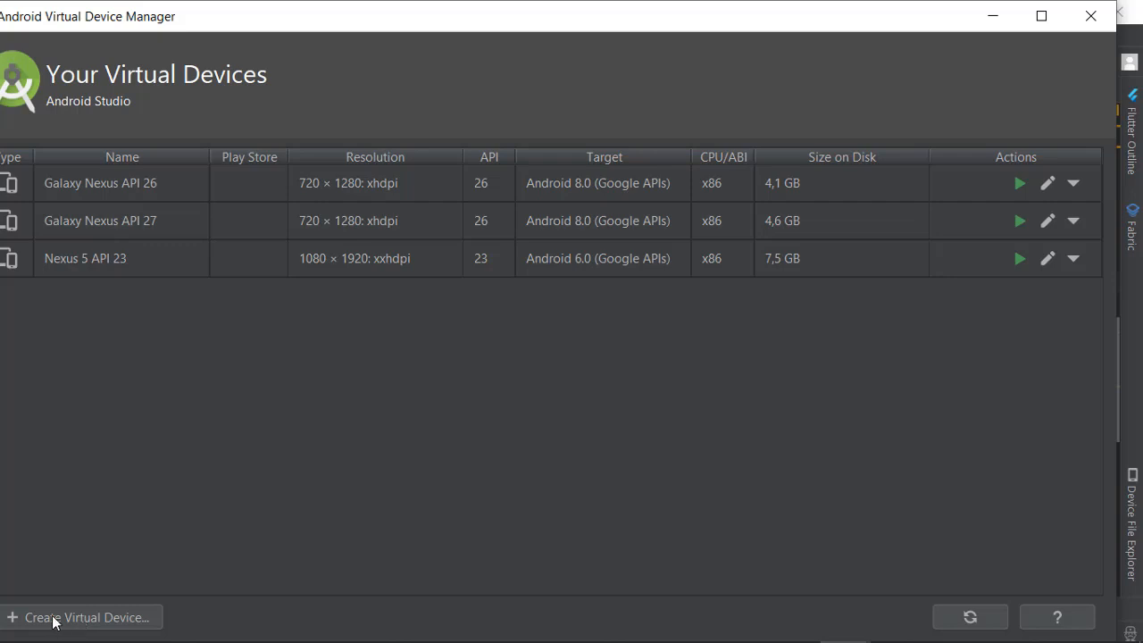
click(88, 626)
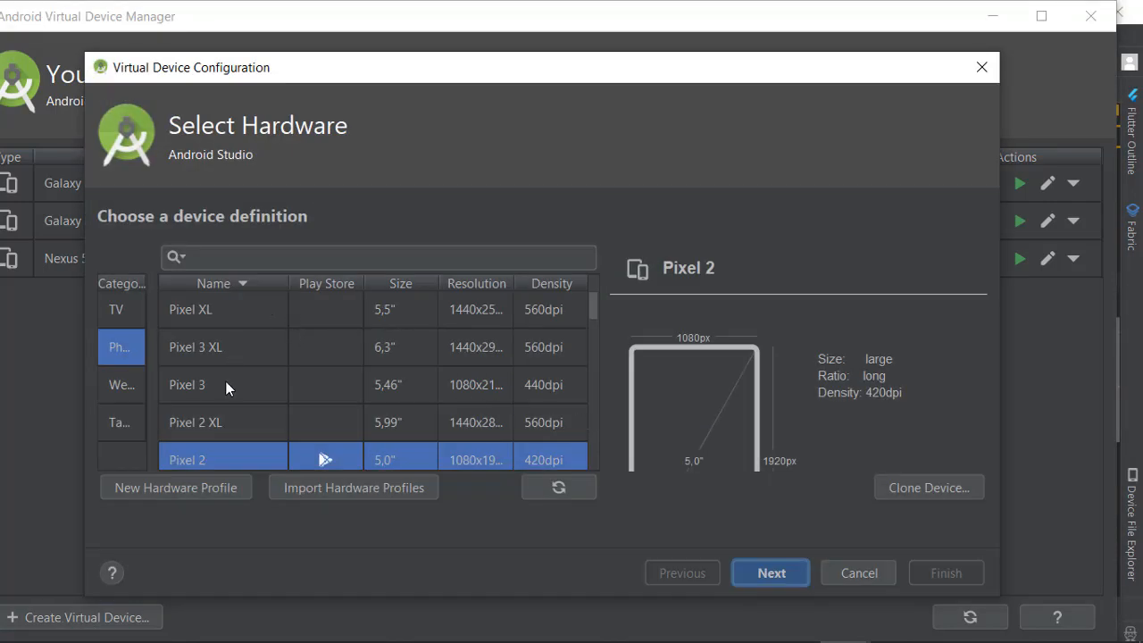
Step: Look through the phone device definitions and choose Nexus 6 as the virtual device's hardware
scroll(226, 386, down, 2)
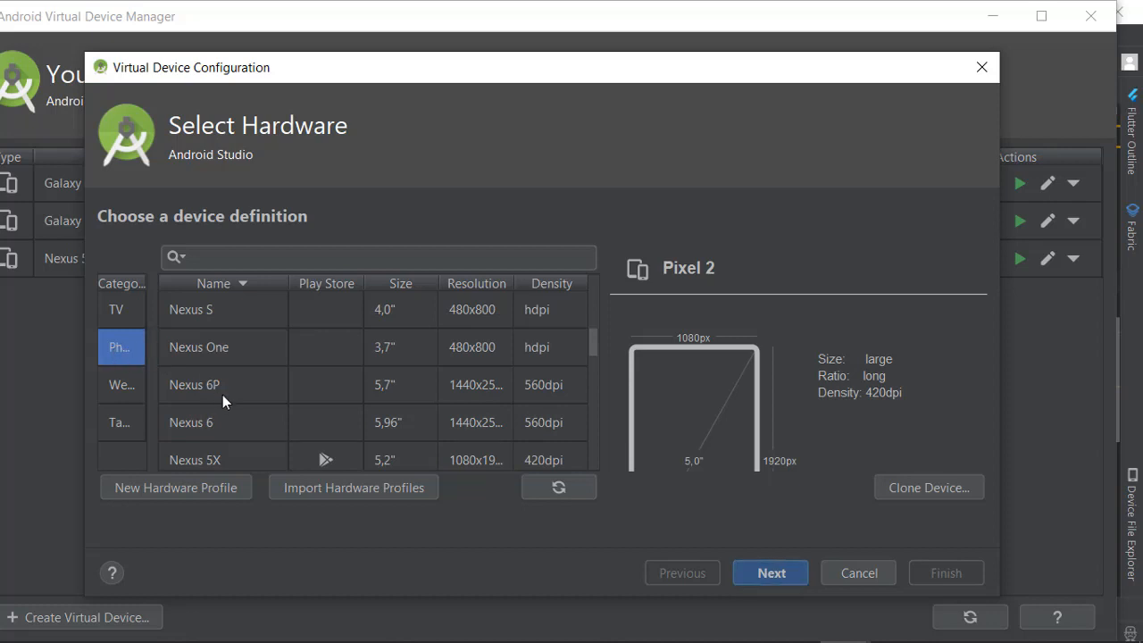
scroll(223, 395, up, 2)
scroll(228, 338, down, 2)
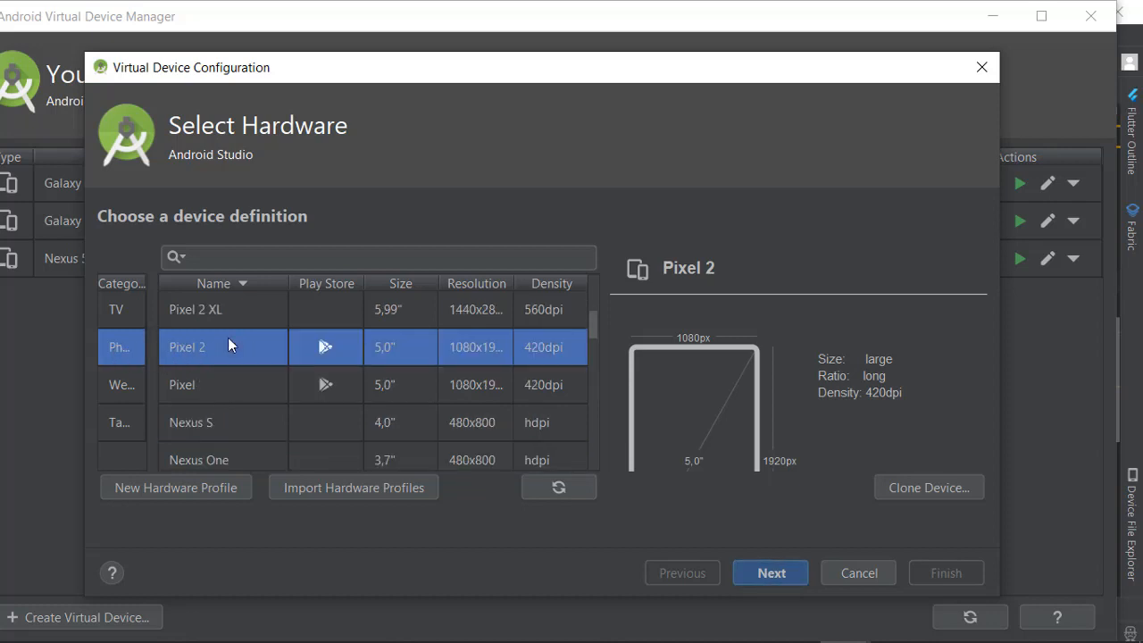
scroll(228, 337, down, 5)
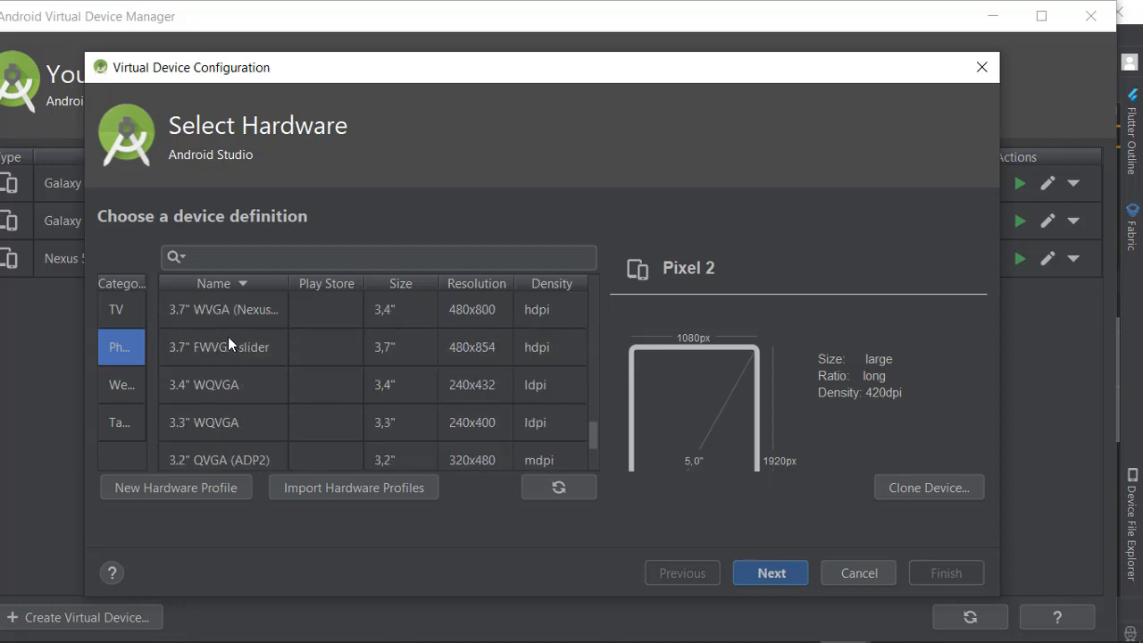
scroll(228, 336, down, 2)
scroll(229, 337, up, 5)
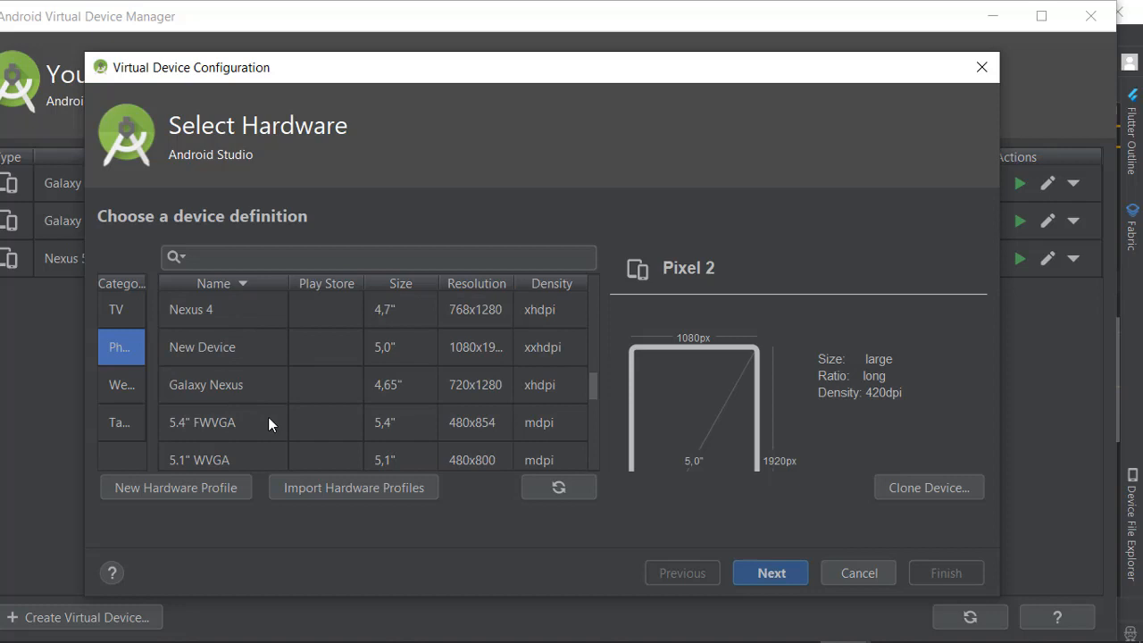
scroll(267, 417, down, 1)
scroll(268, 417, up, 1)
scroll(268, 424, up, 2)
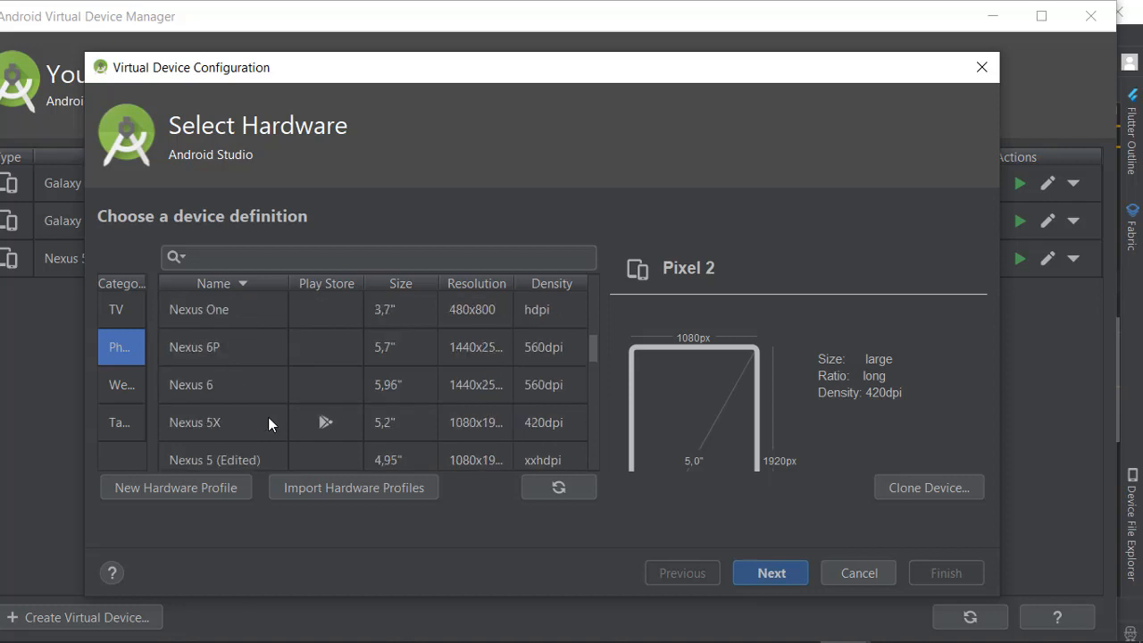
scroll(268, 417, up, 3)
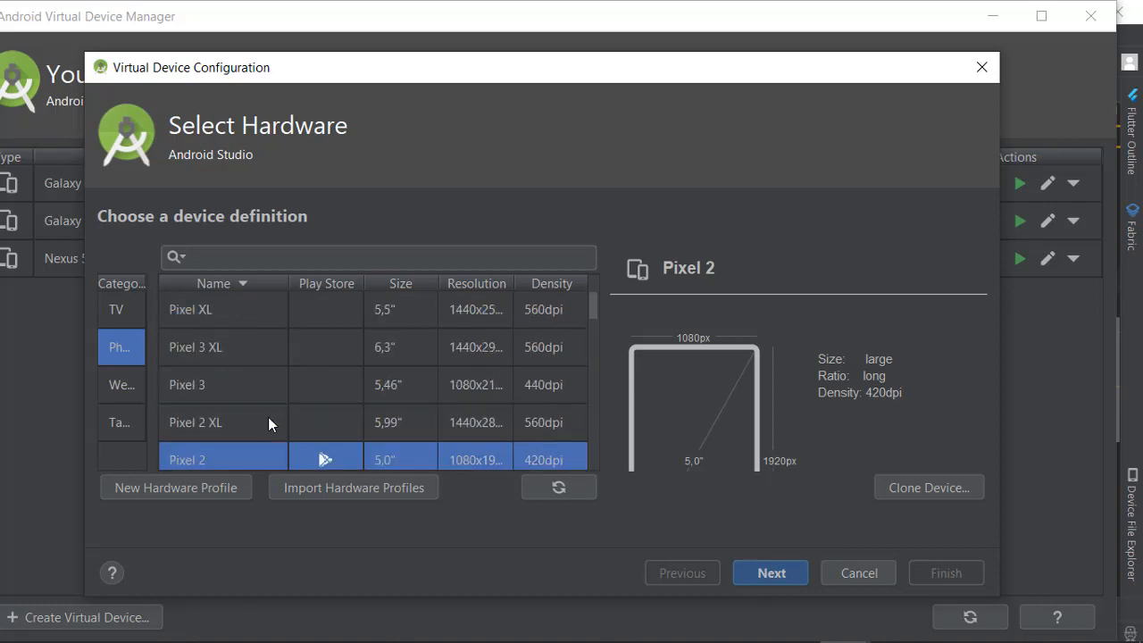
scroll(268, 417, down, 3)
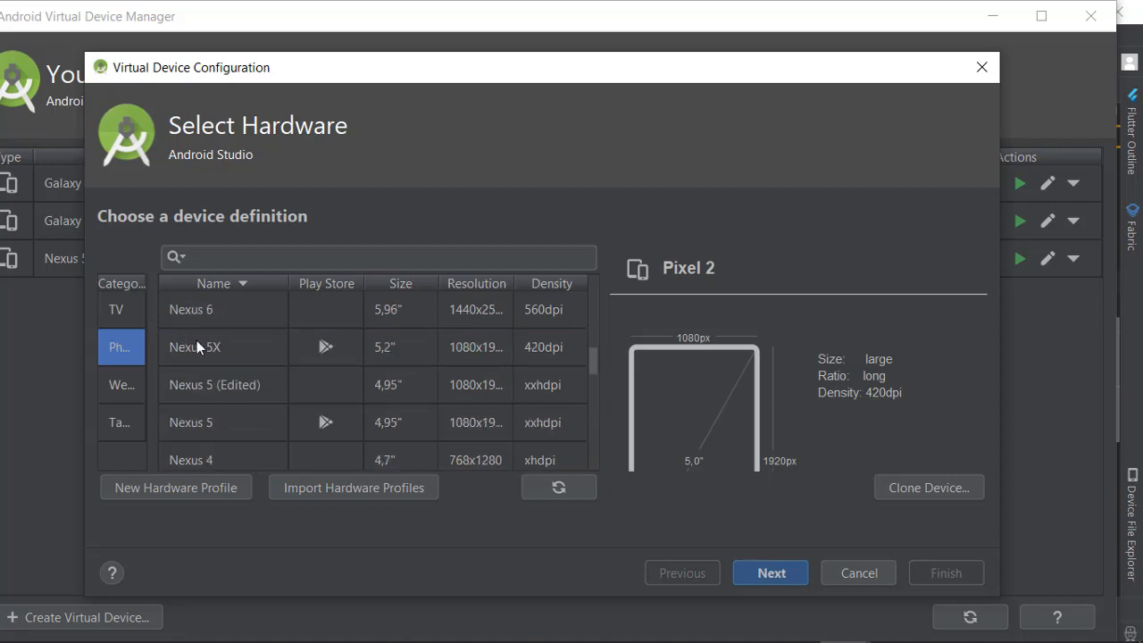
scroll(233, 441, down, 5)
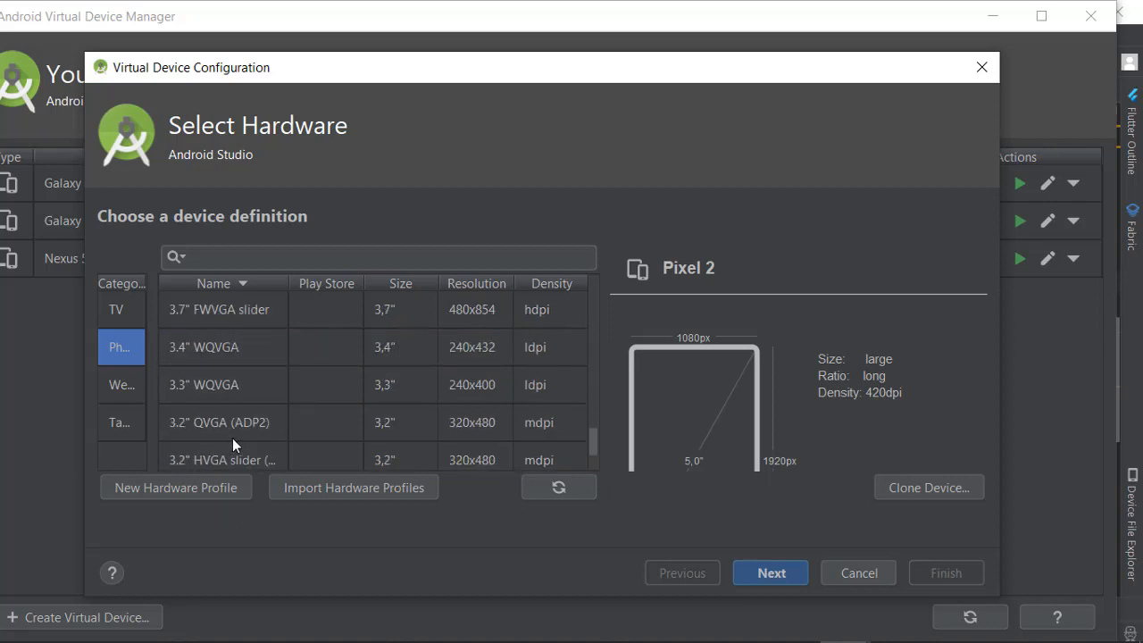
scroll(231, 437, down, 2)
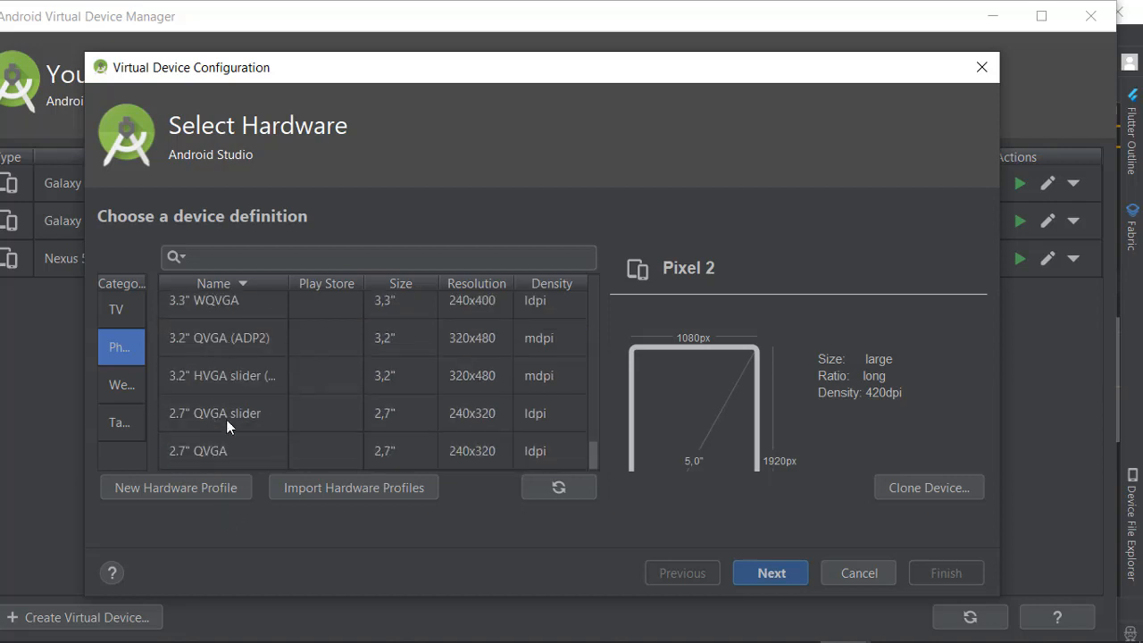
scroll(286, 384, up, 8)
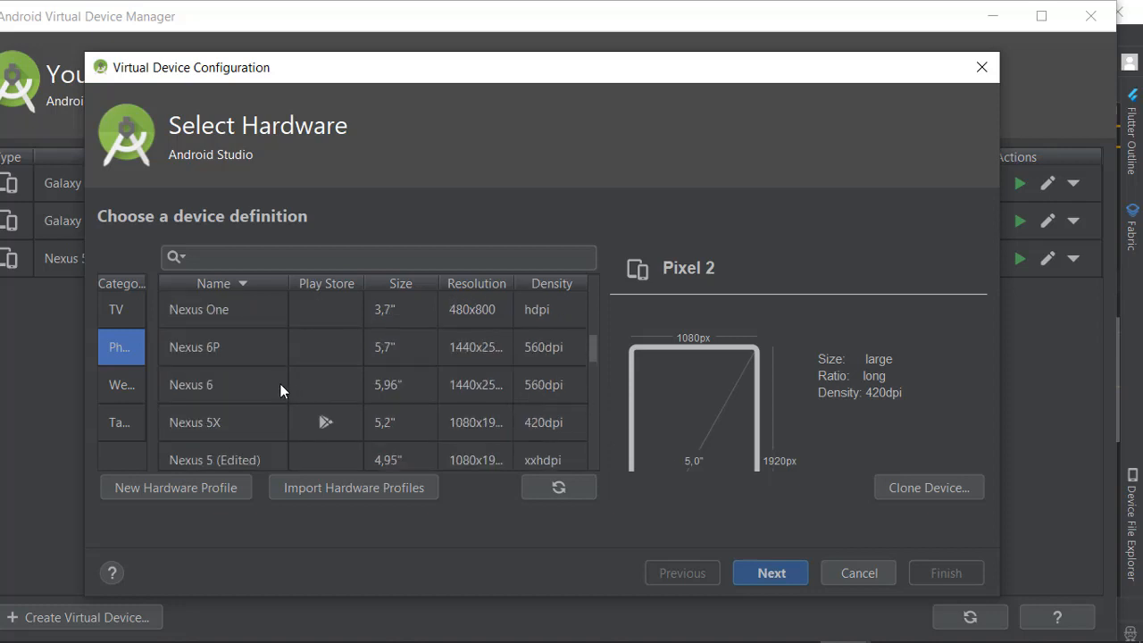
click(202, 382)
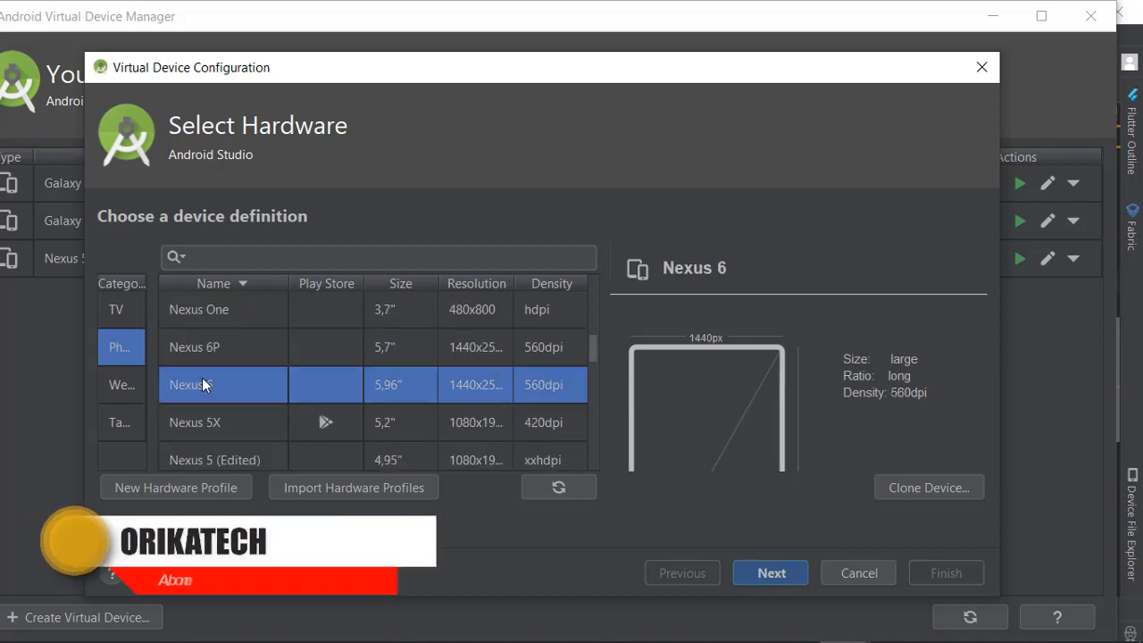
click(771, 572)
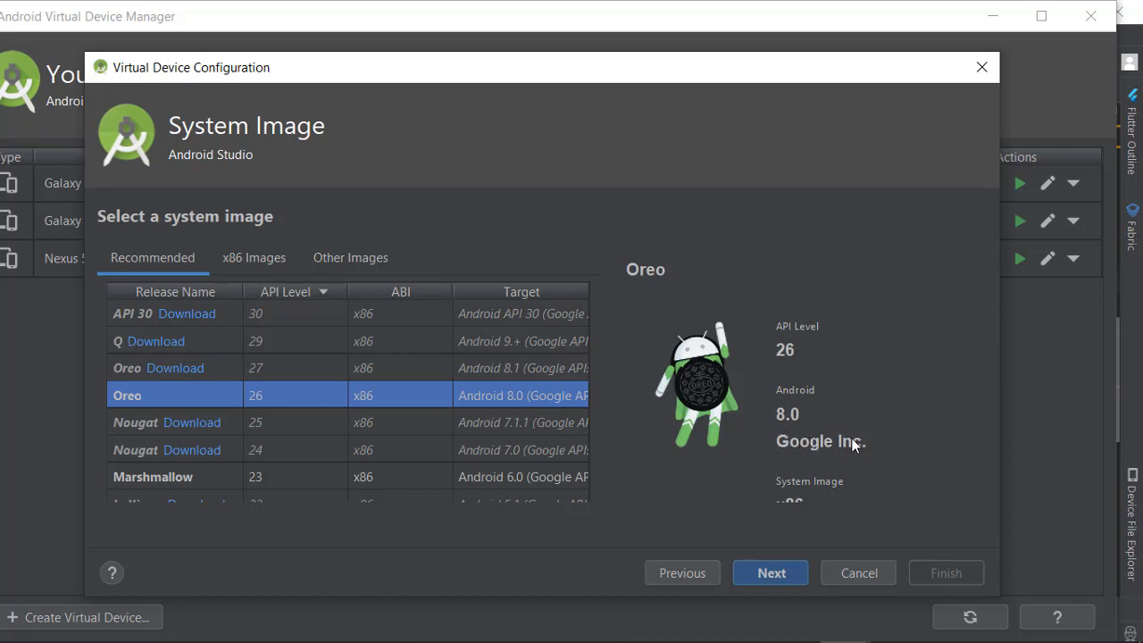
Step: Try the Q API 29 system image download, cancel it, and choose the Oreo API 26 x86 image instead
click(137, 343)
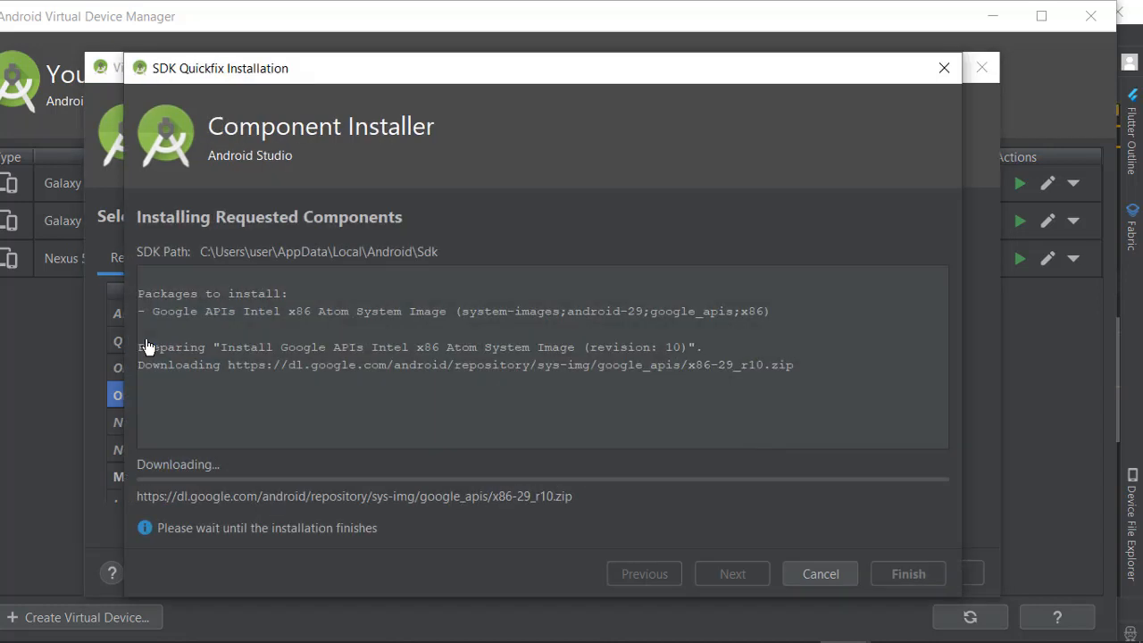
click(823, 577)
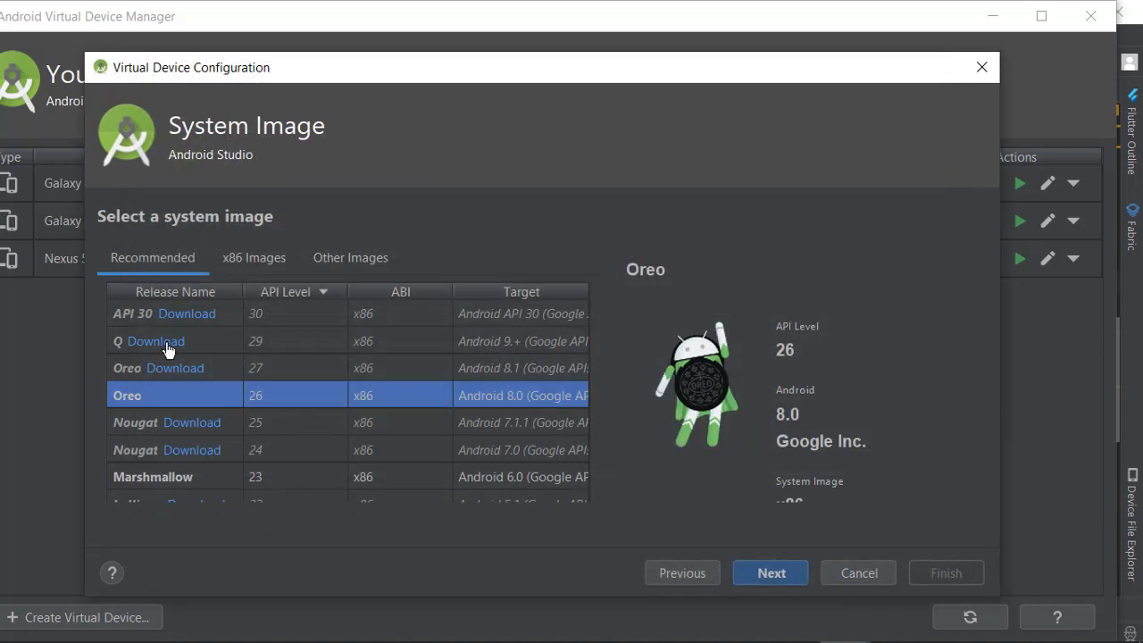
click(265, 342)
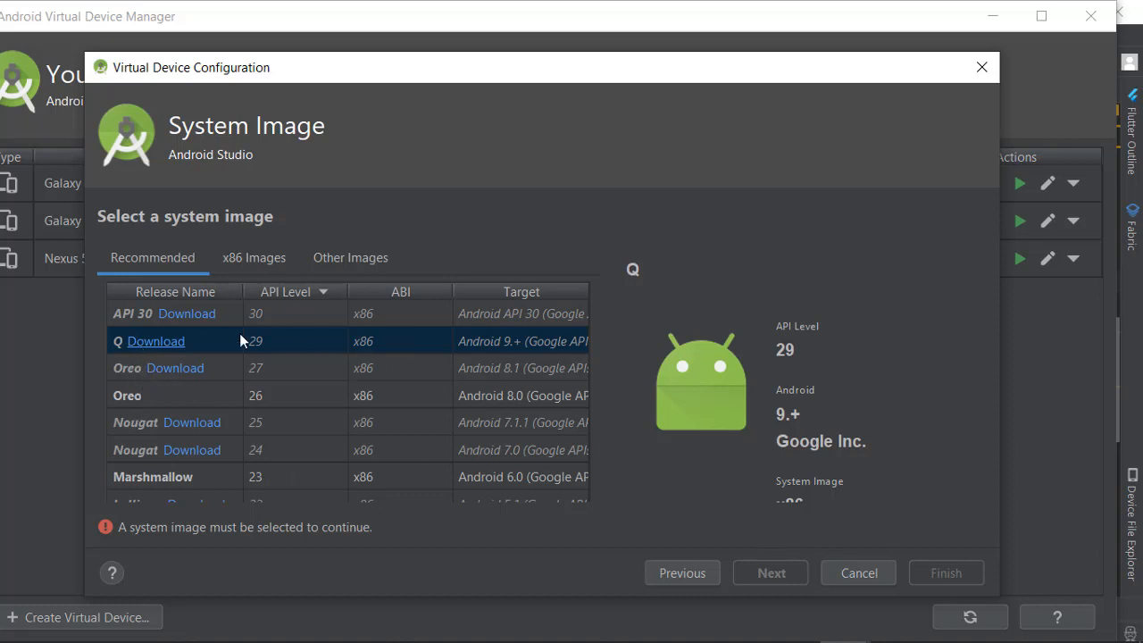
click(305, 400)
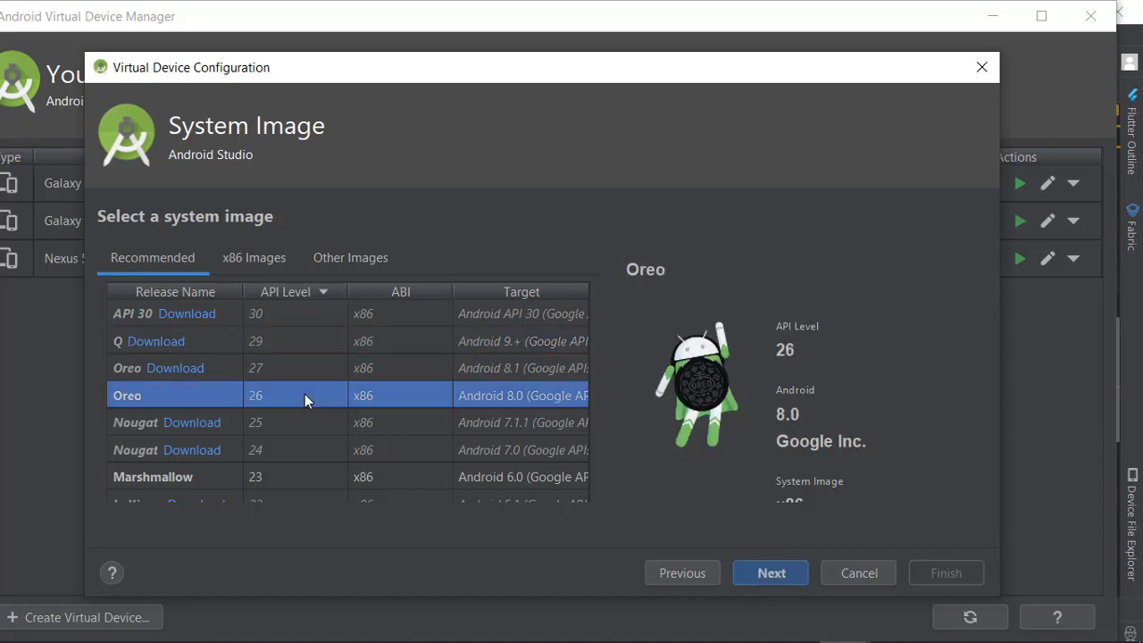
click(778, 572)
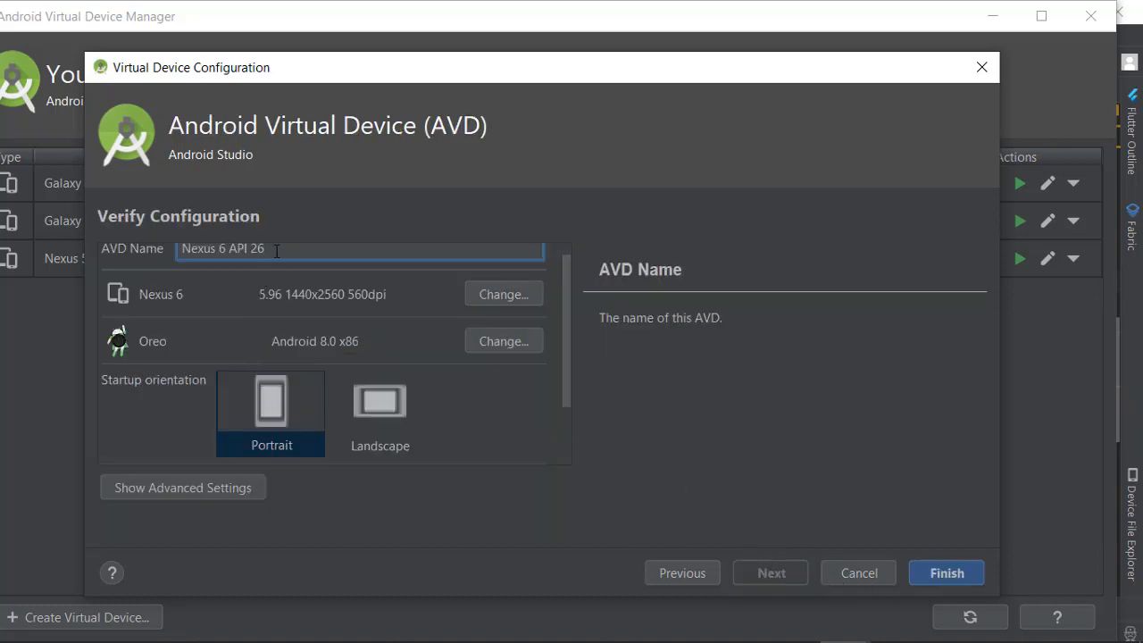
Step: Review the AVD name in the configuration check and cancel the virtual device creation
scroll(275, 280, up, 1)
drag(266, 263, 143, 265)
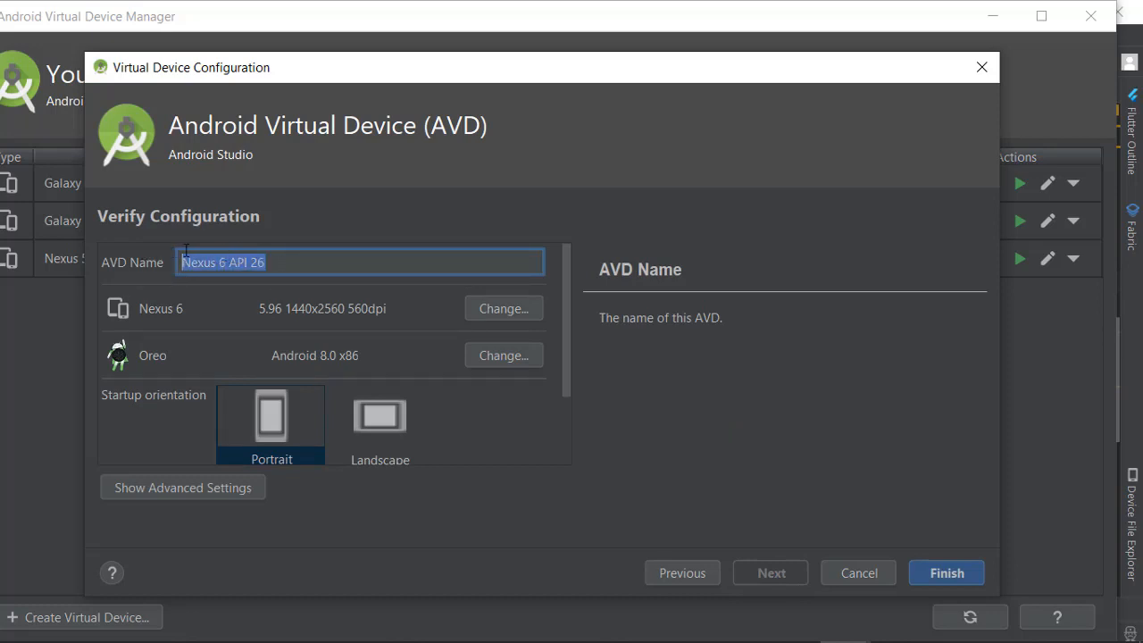
click(265, 265)
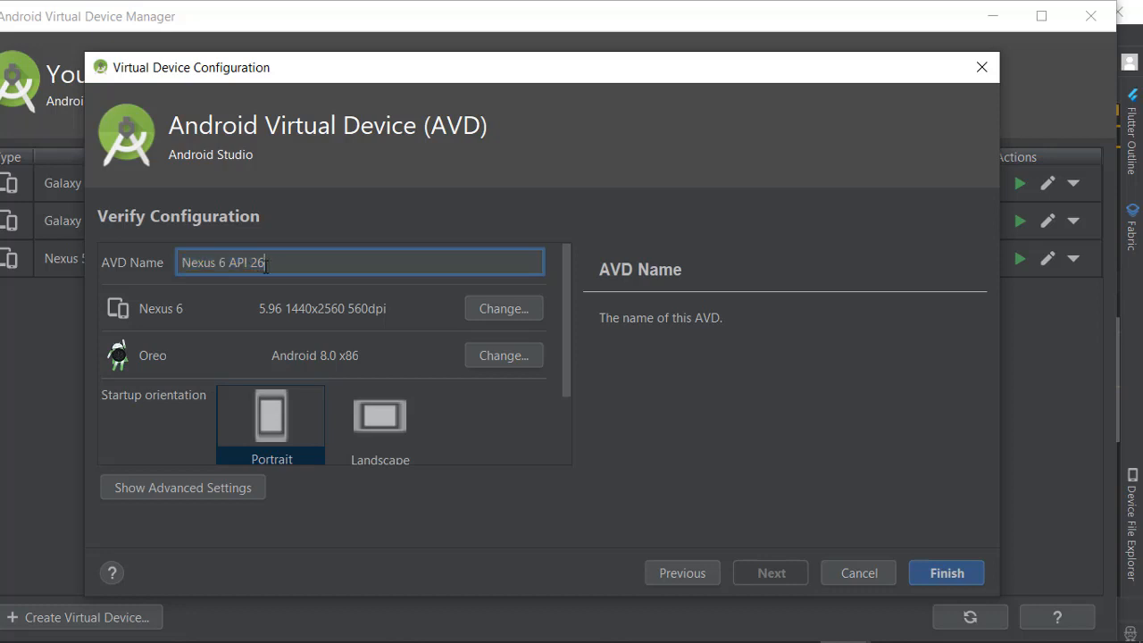
drag(265, 264, 252, 265)
click(221, 265)
click(841, 576)
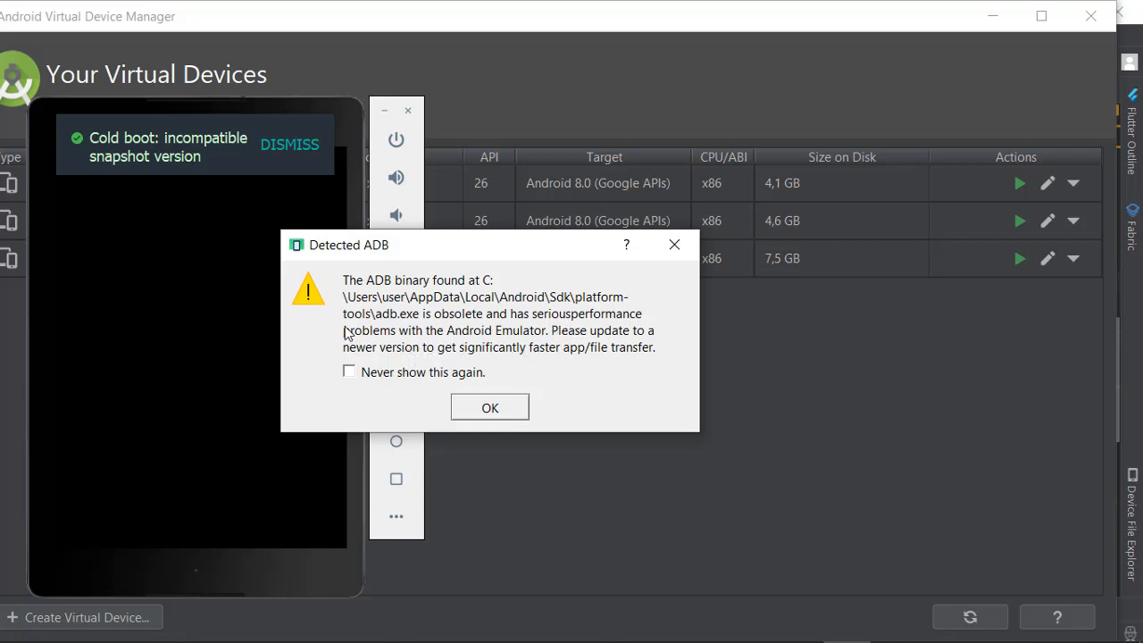
Step: Launch the existing Galaxy Nexus API 27 virtual device, dismissing the obsolete ADB warnings
click(489, 408)
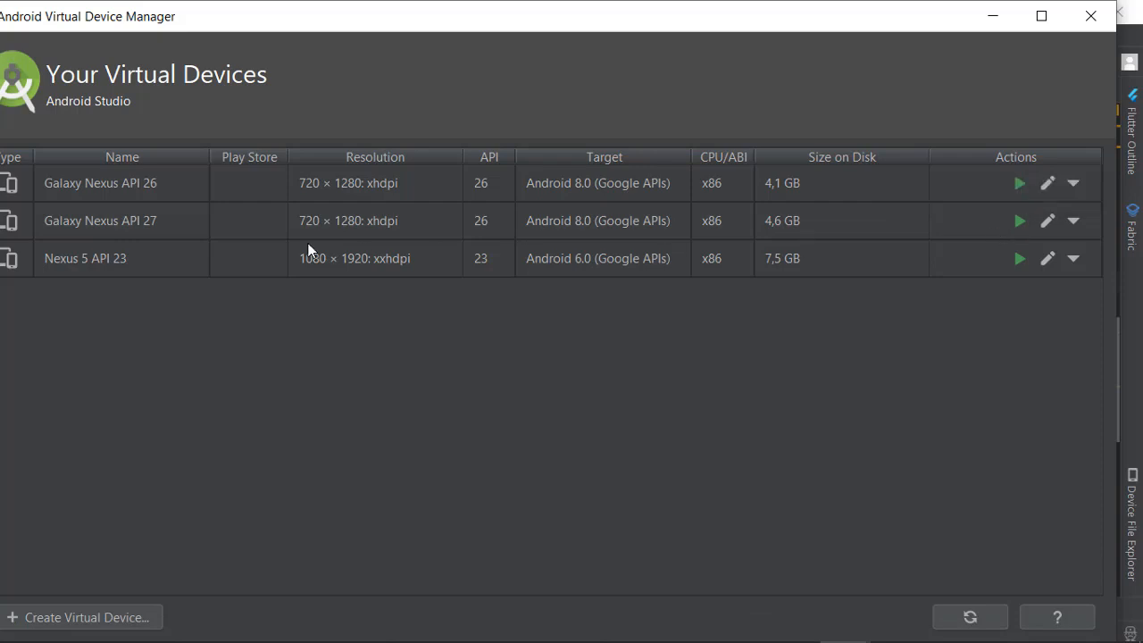
click(1022, 222)
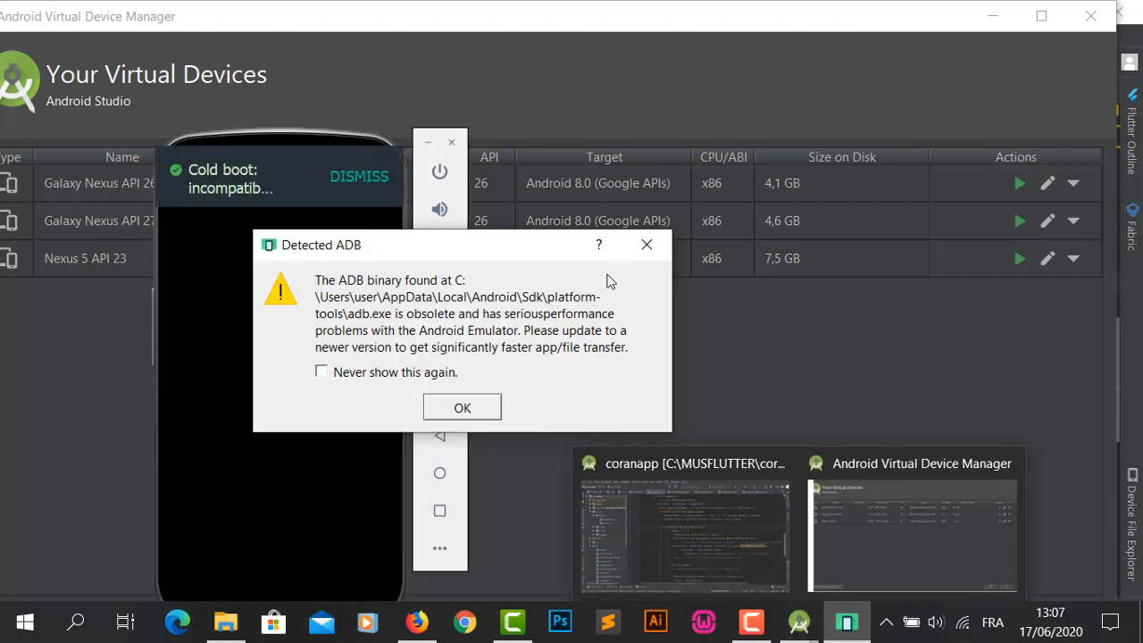
click(647, 245)
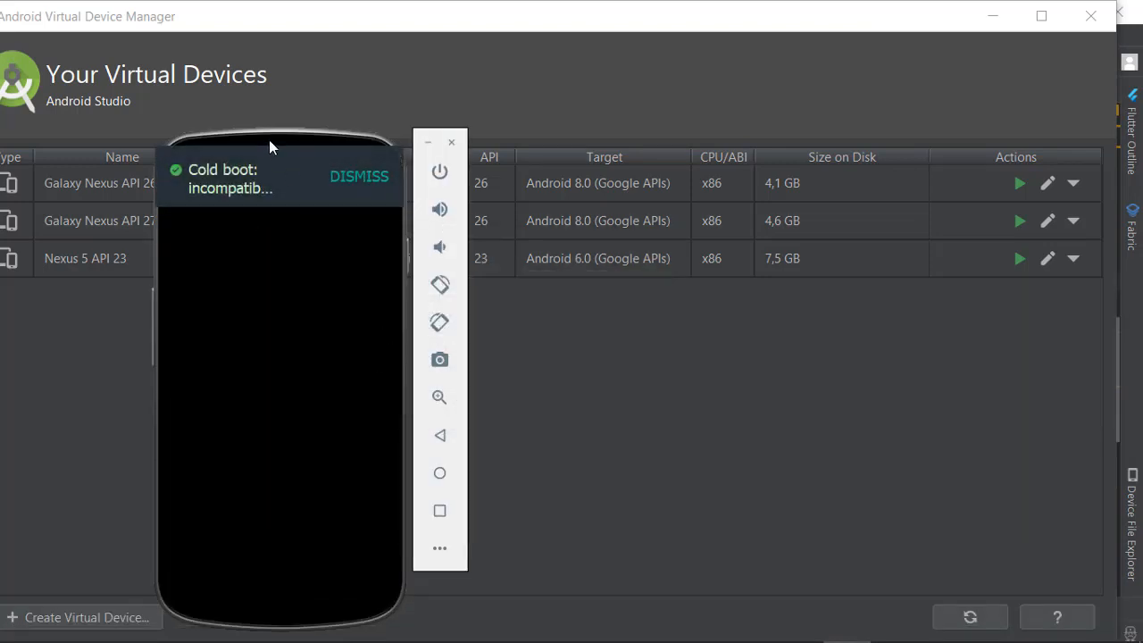
Step: Move the running emulator aside and close the AVD Manager to watch the device boot over the code editor
drag(269, 140, 873, 86)
click(1087, 21)
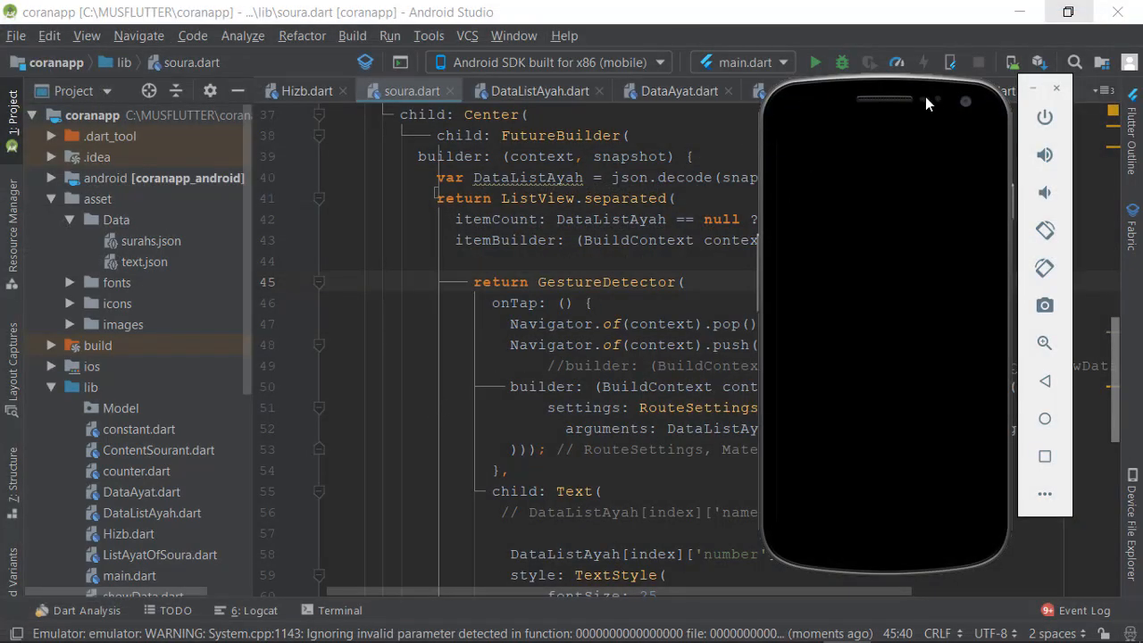
mouse_move(391, 616)
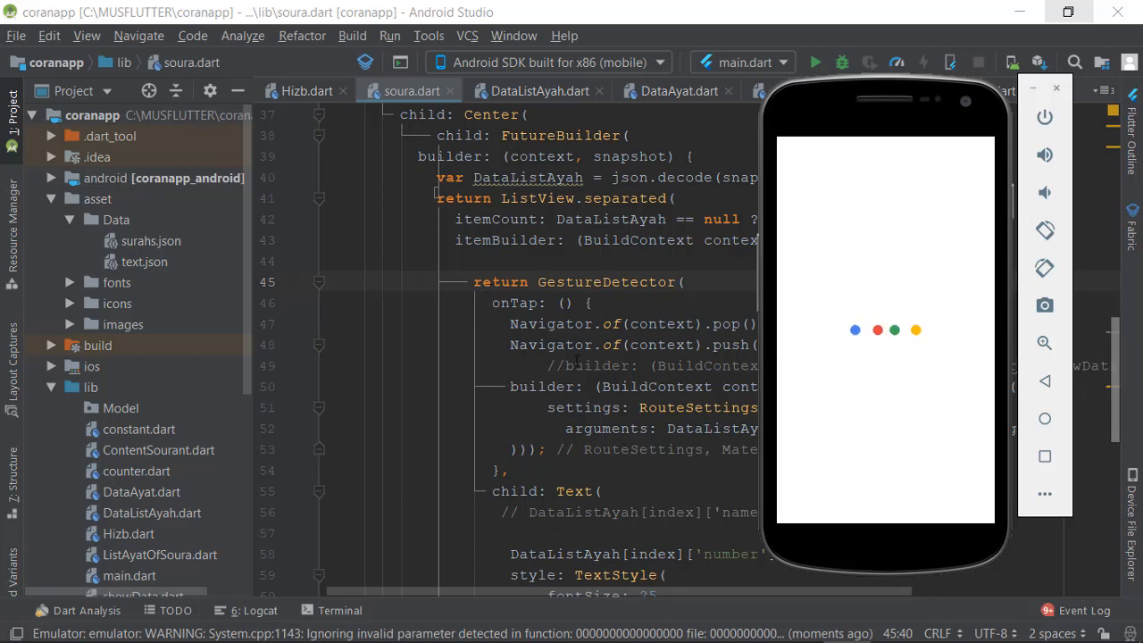
Step: Close the coranapp project to return to the Android Studio welcome window
click(9, 37)
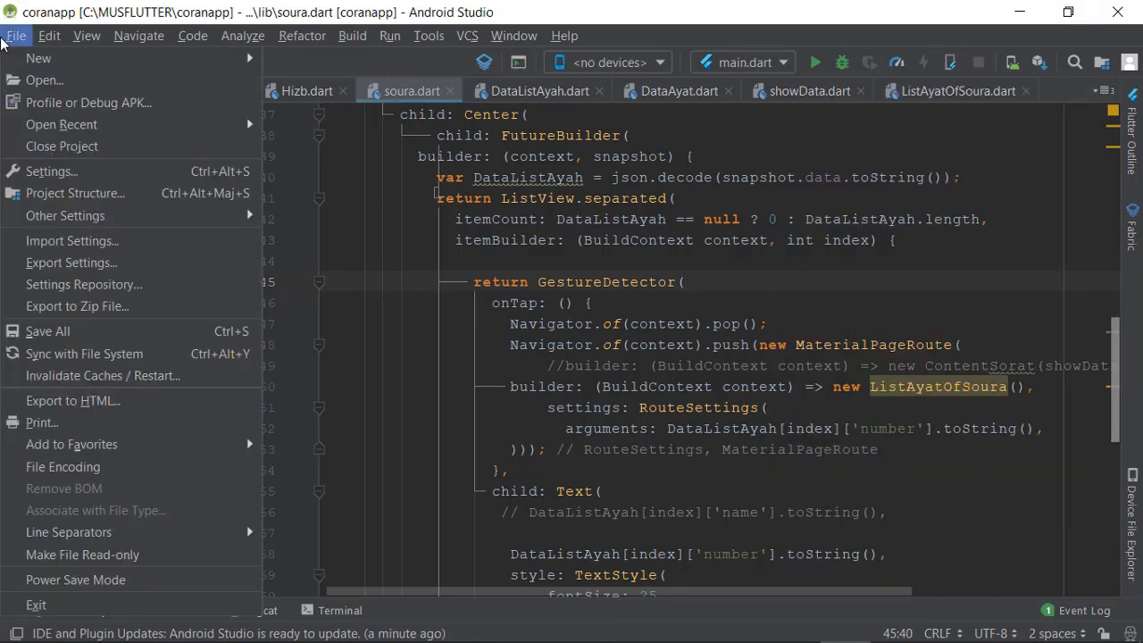
click(75, 154)
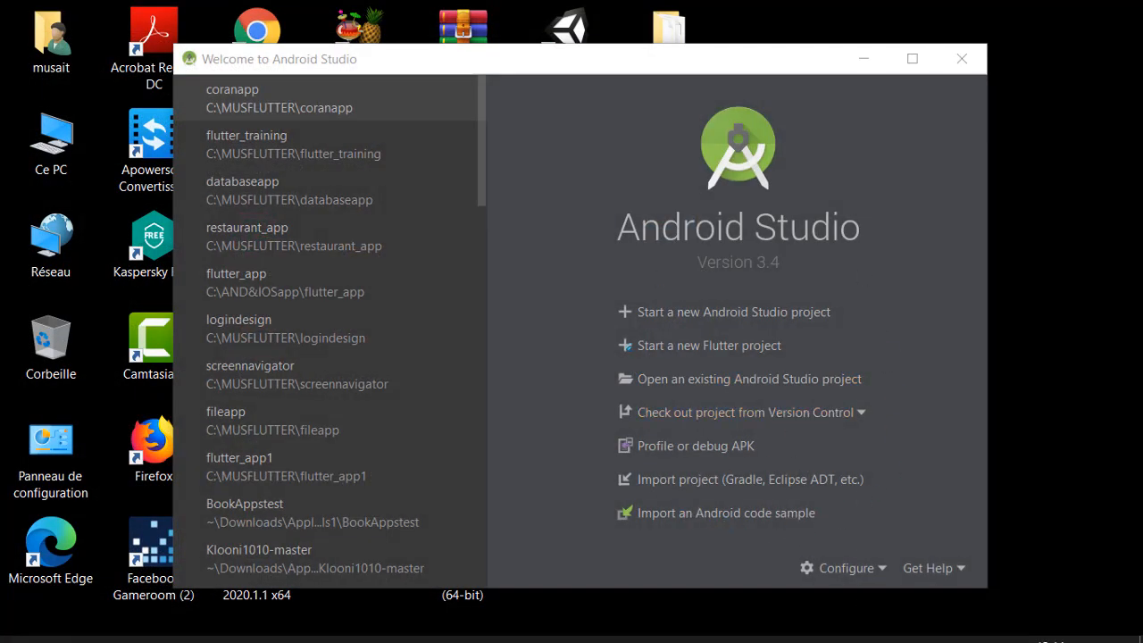
click(526, 189)
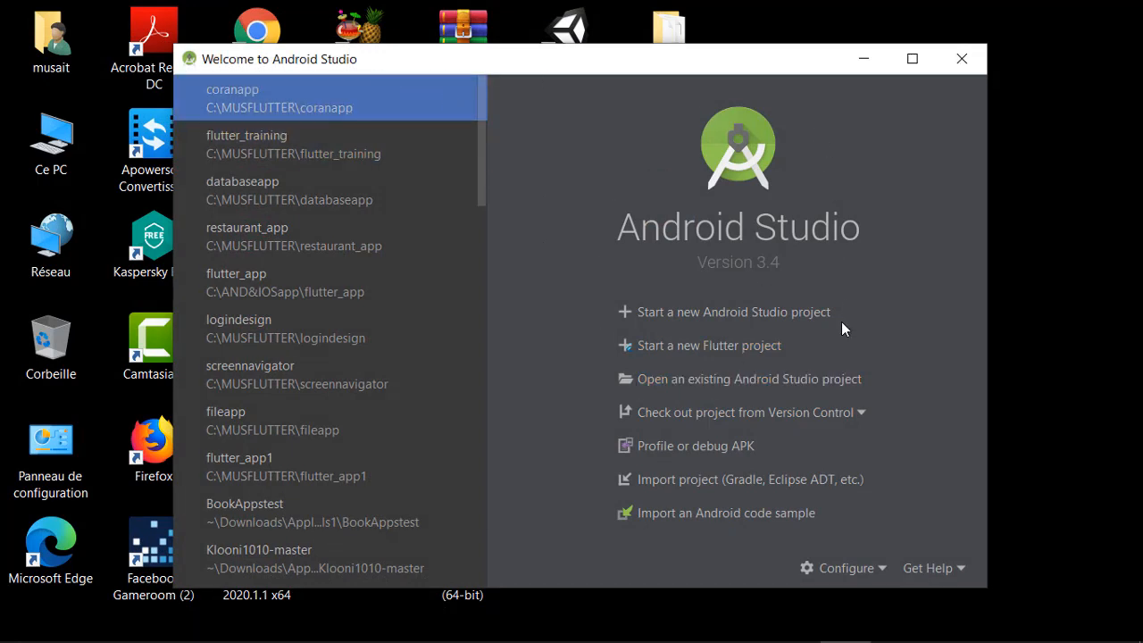
Step: View the AVD Manager's virtual device list from the welcome window's configuration options and close it
click(880, 570)
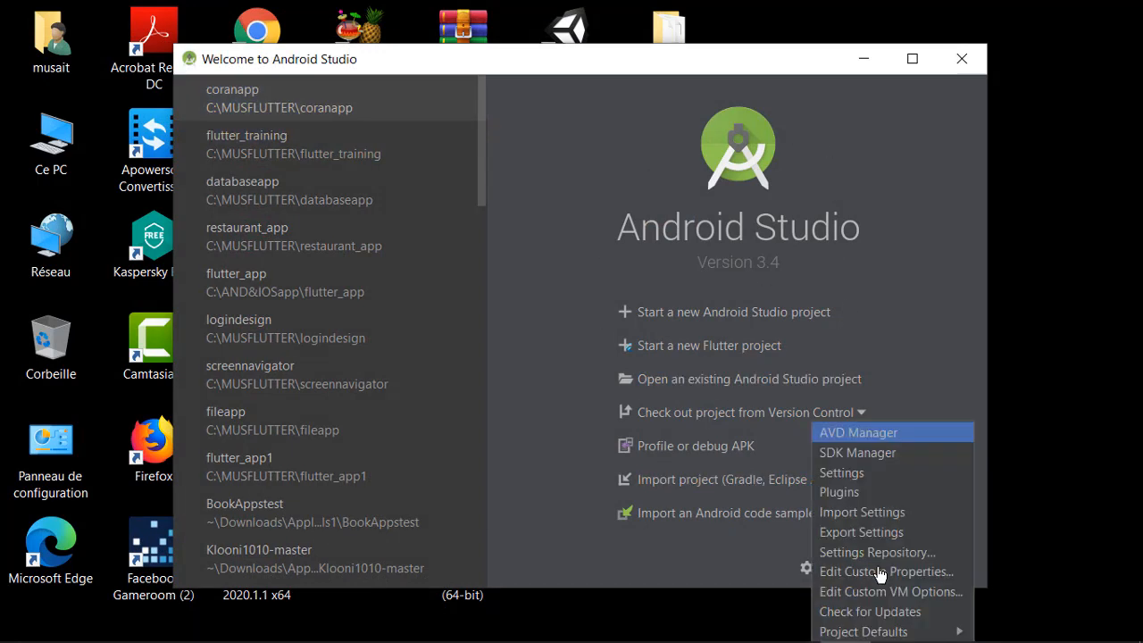
click(869, 435)
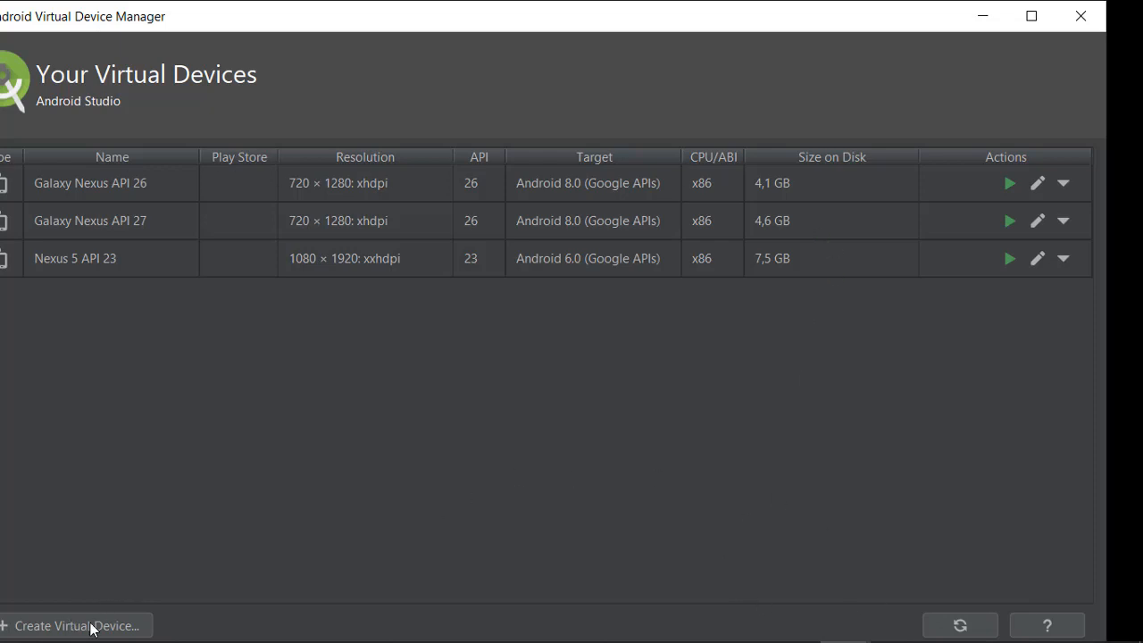
click(1081, 17)
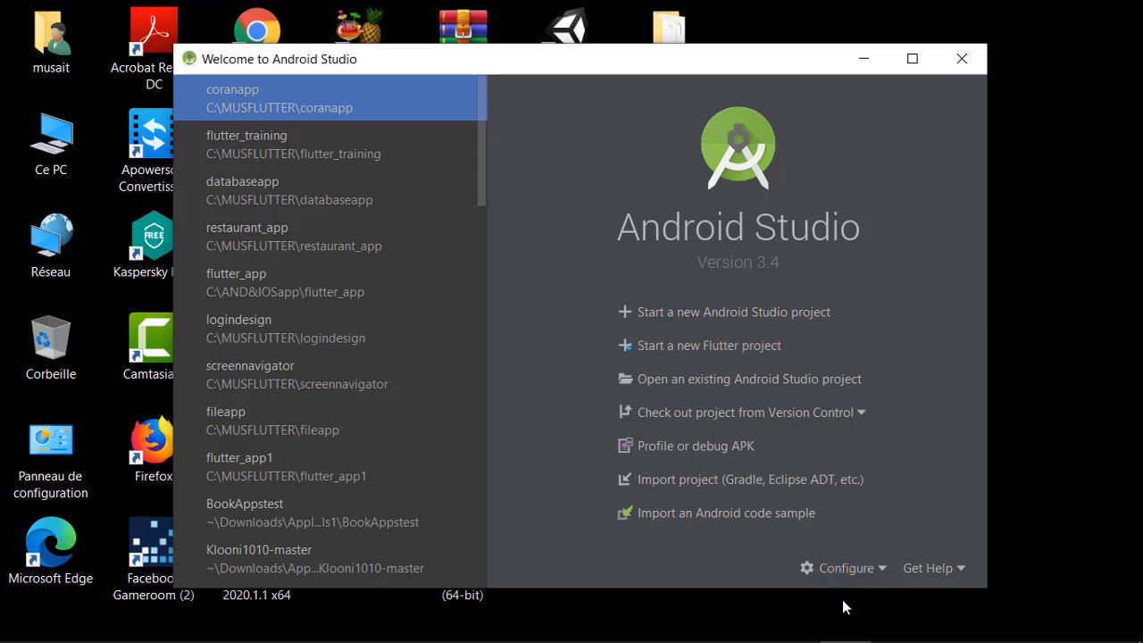
Step: Open the plugin settings from the welcome window and search the installed plugins for Flutter
click(878, 571)
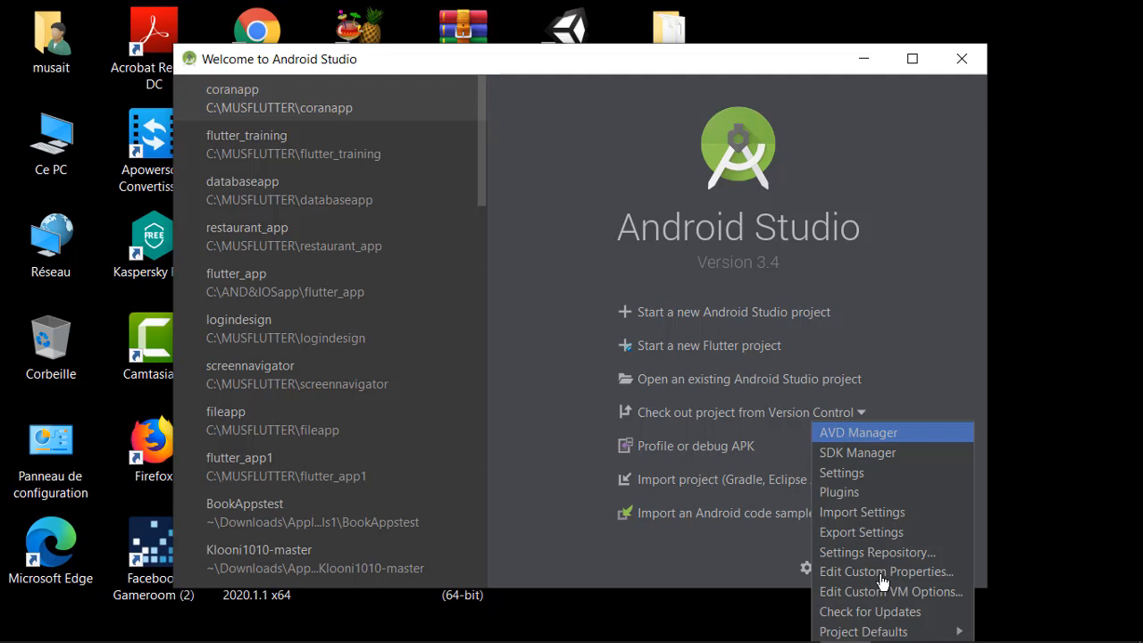
click(730, 548)
click(878, 574)
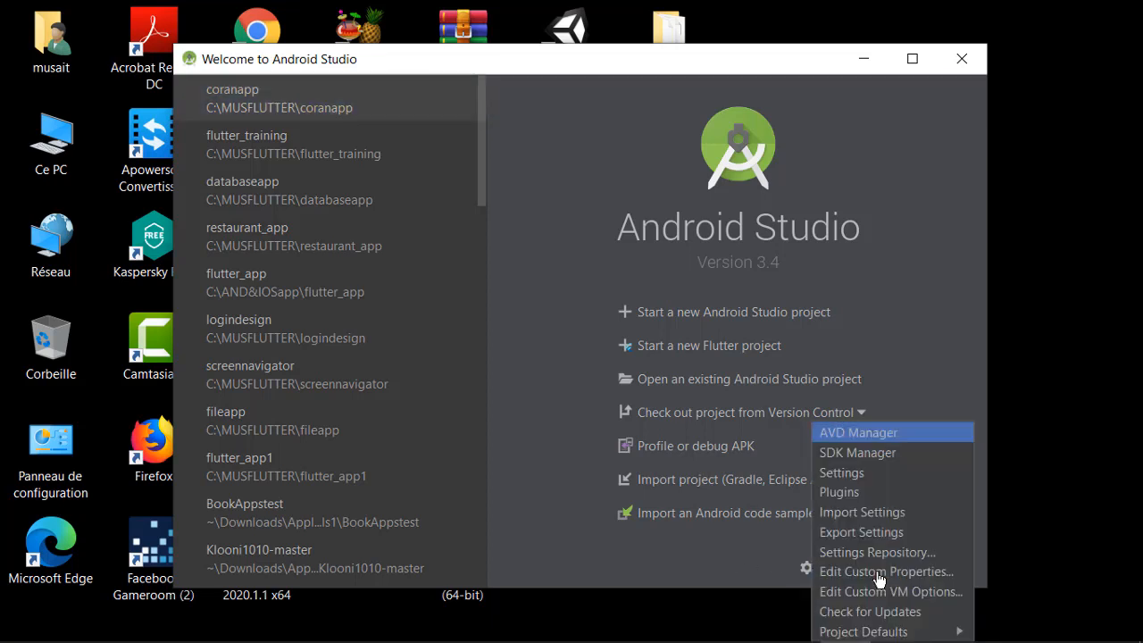
click(849, 493)
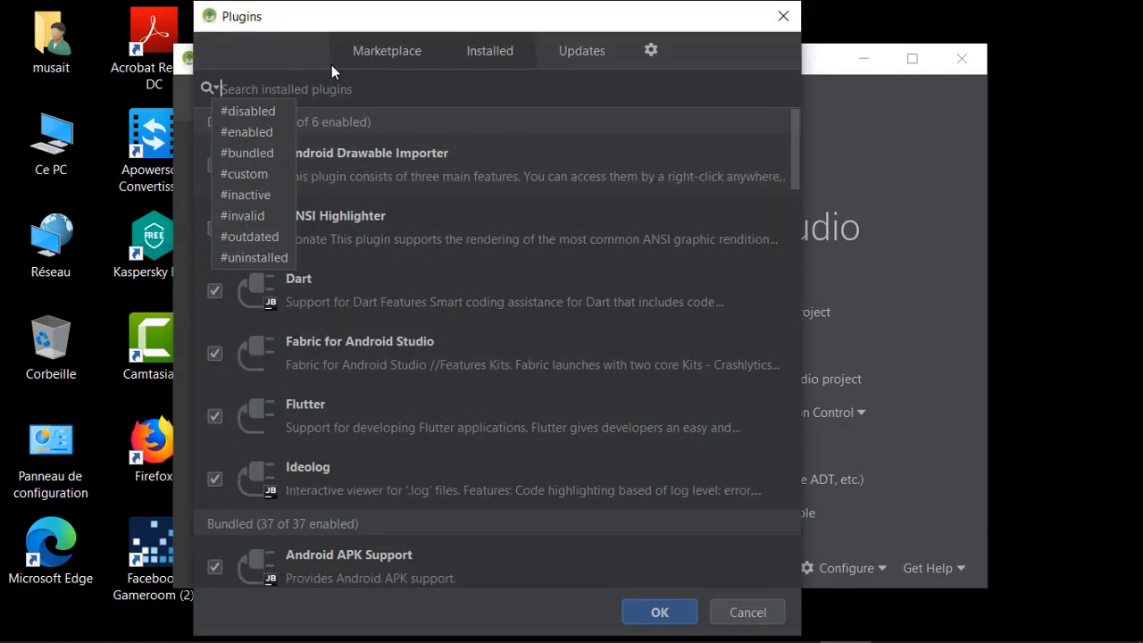
text(Flu)
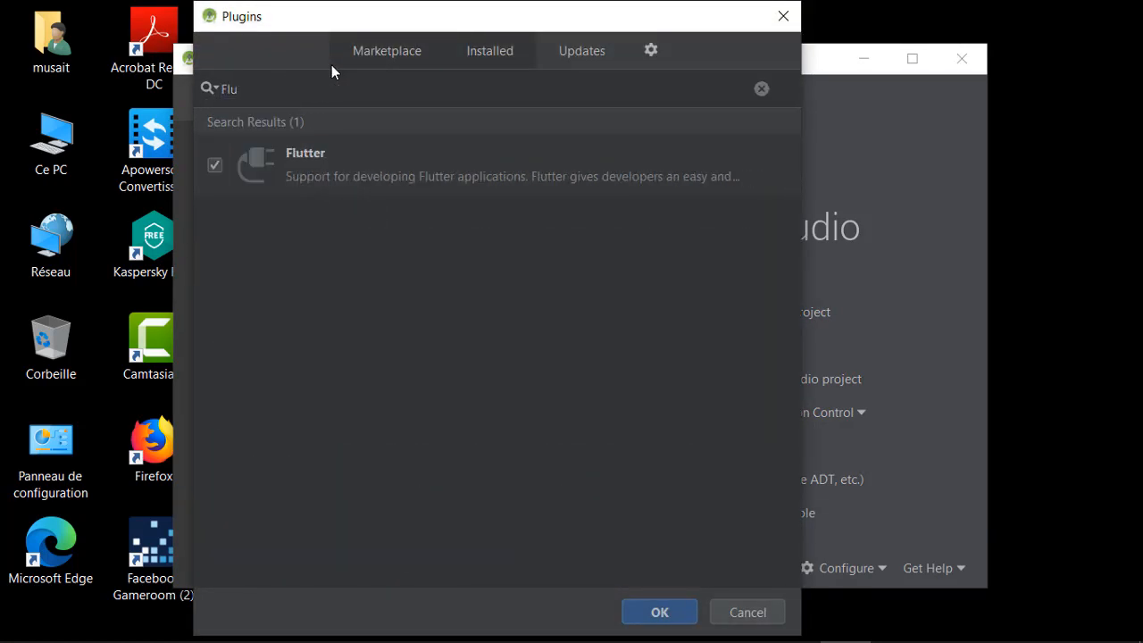
text(tter)
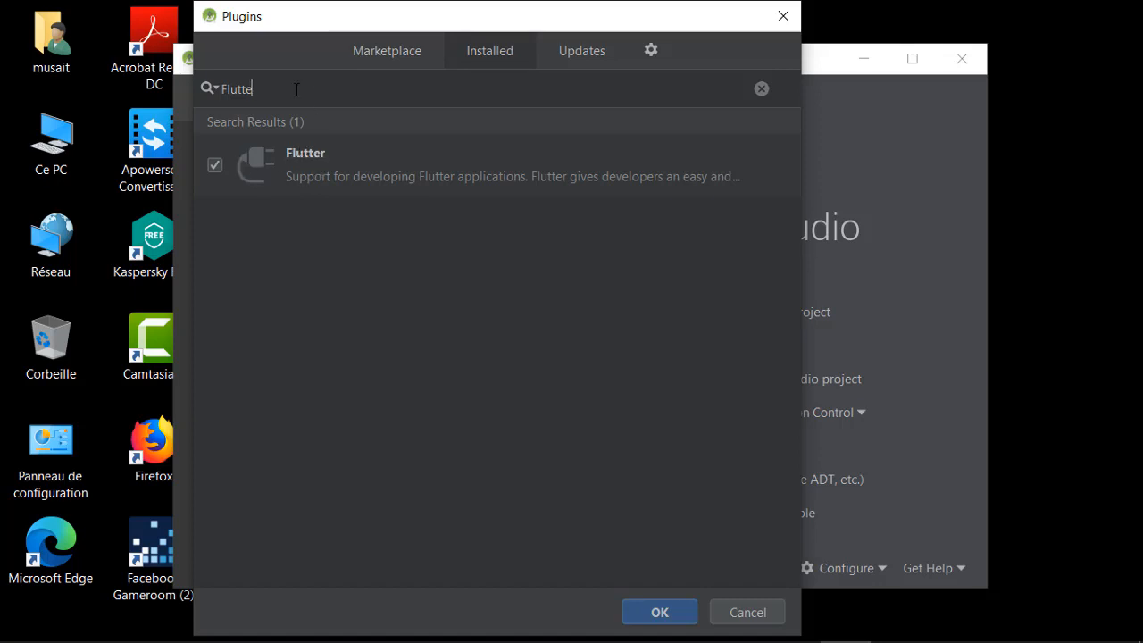
Step: Clear the plugin search, search again for flutter, and cancel the plugins dialog
key(BackSpace)
key(BackSpace)
key(BackSpace)
key(BackSpace)
key(BackSpace)
key(BackSpace)
text(flutter)
click(746, 613)
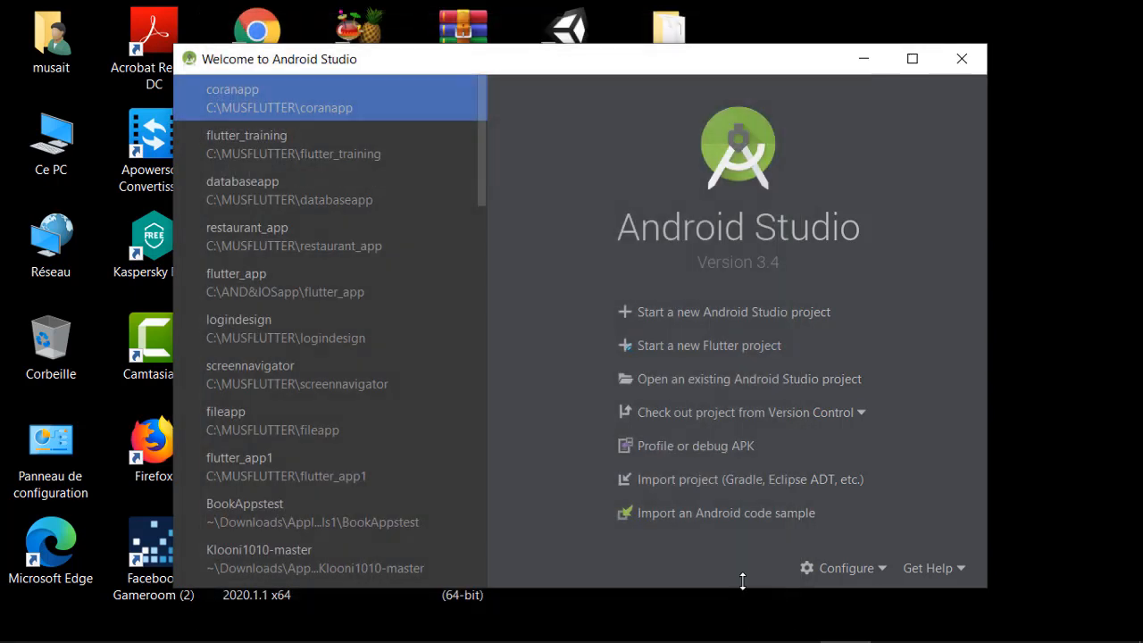